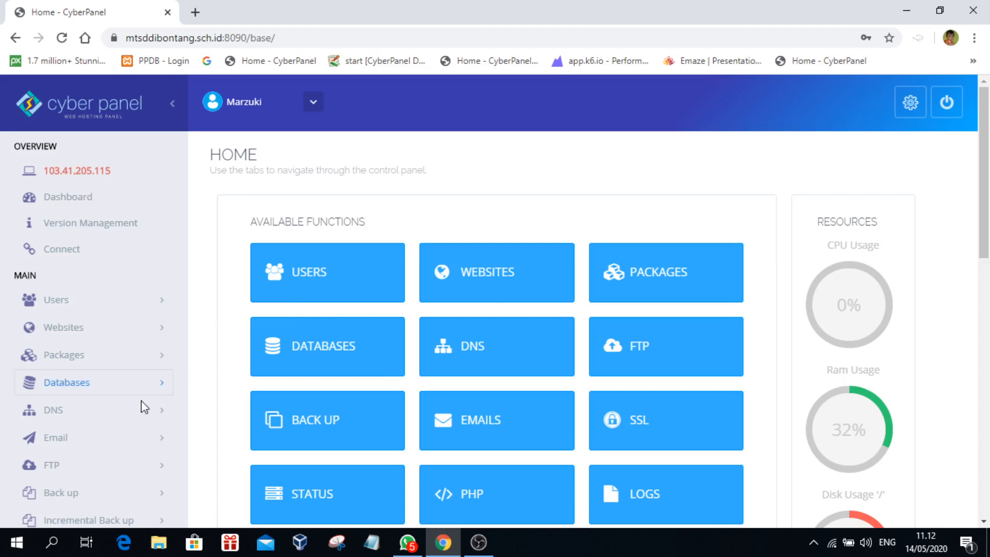
Step: Open the cloudkilat.com homepage in a new Chrome tab by searching 'cloud'
scroll(124, 420, down, 3)
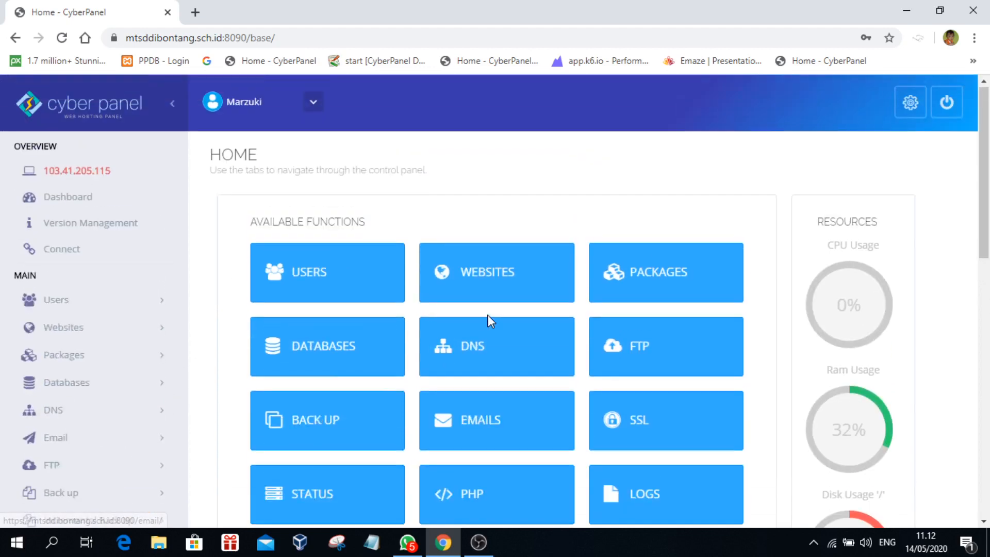
scroll(479, 304, up, 3)
click(195, 12)
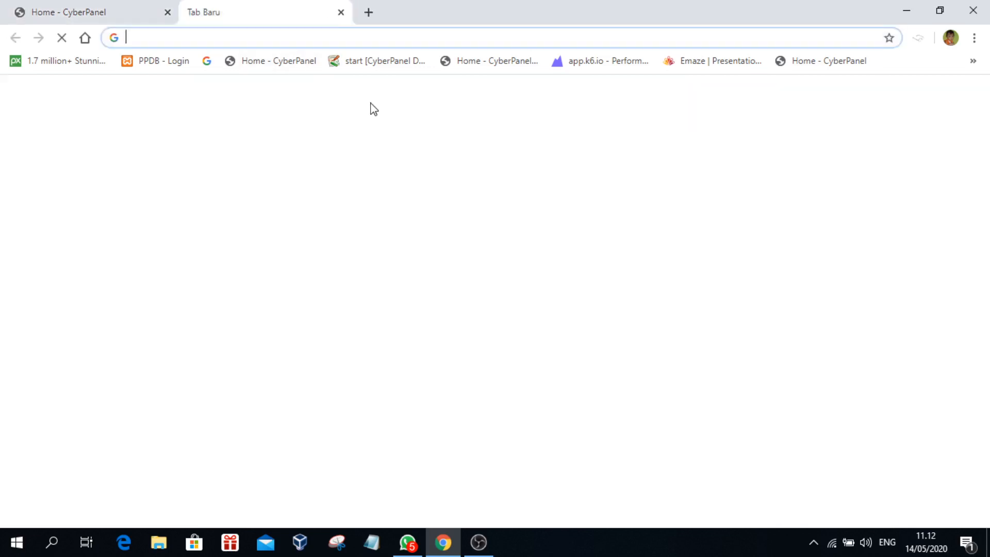
text(cloudkilat)
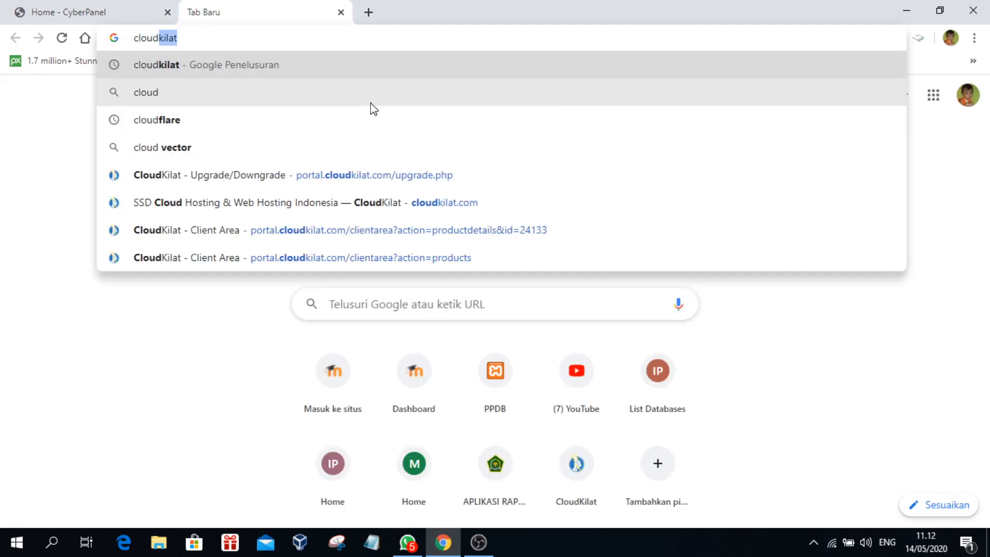
key(Return)
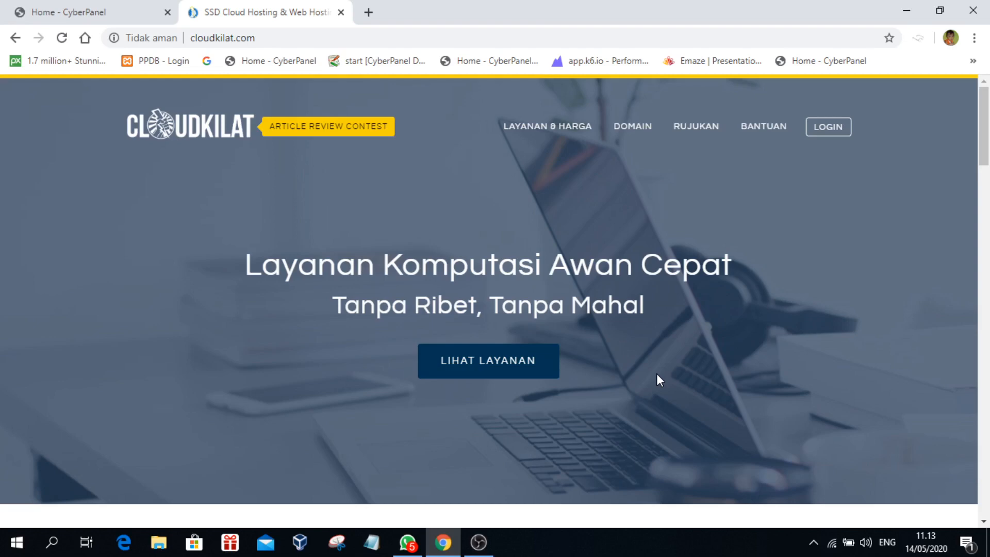
click(368, 13)
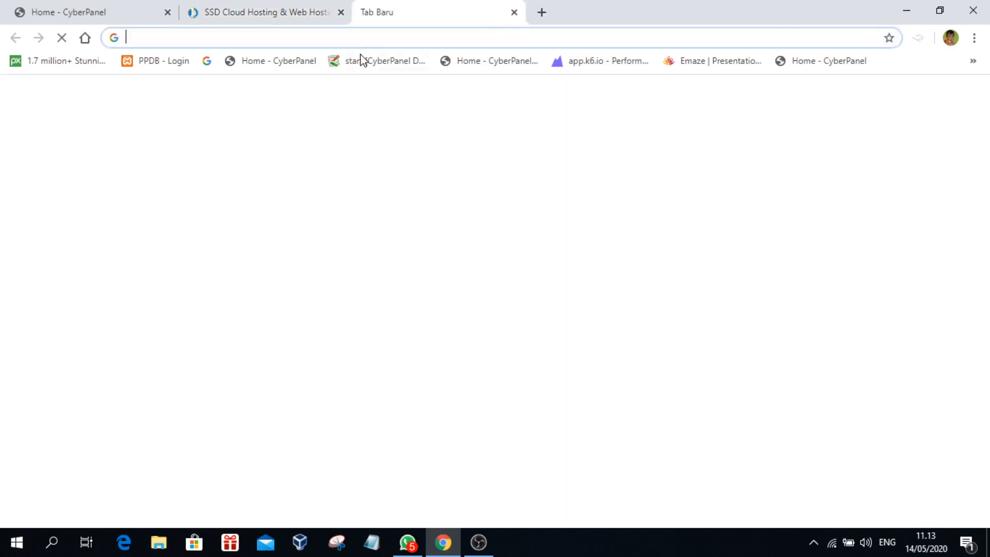
Step: Load cloudflare.com in the new tab
text(cloud)
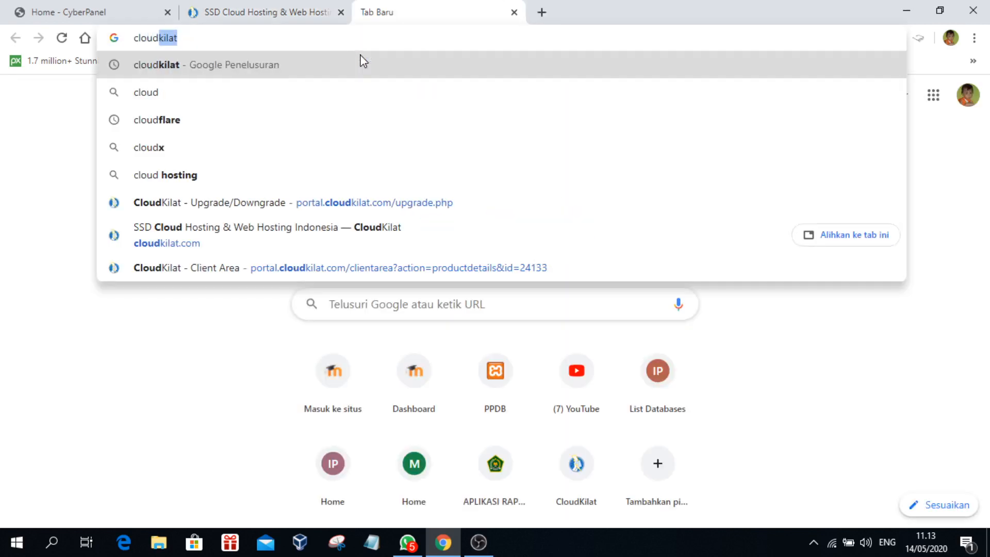
text(flare)
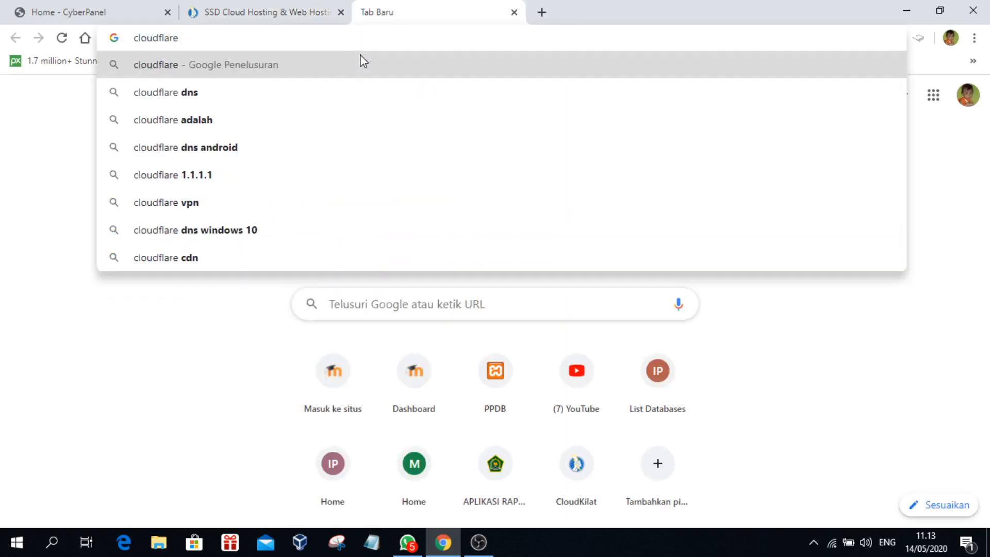
text(.com)
key(Return)
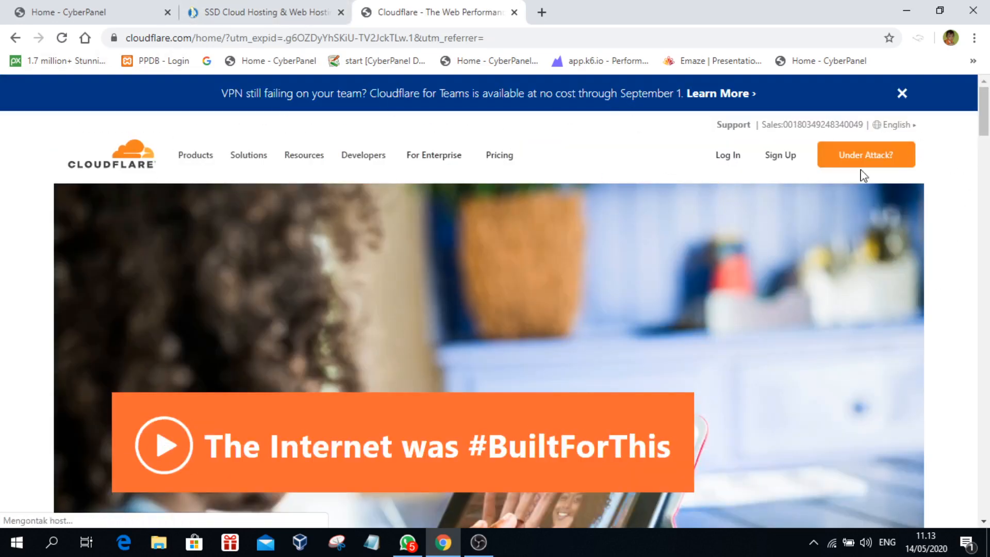
Step: Log in to the Cloudflare account with Chrome's saved credentials
click(728, 159)
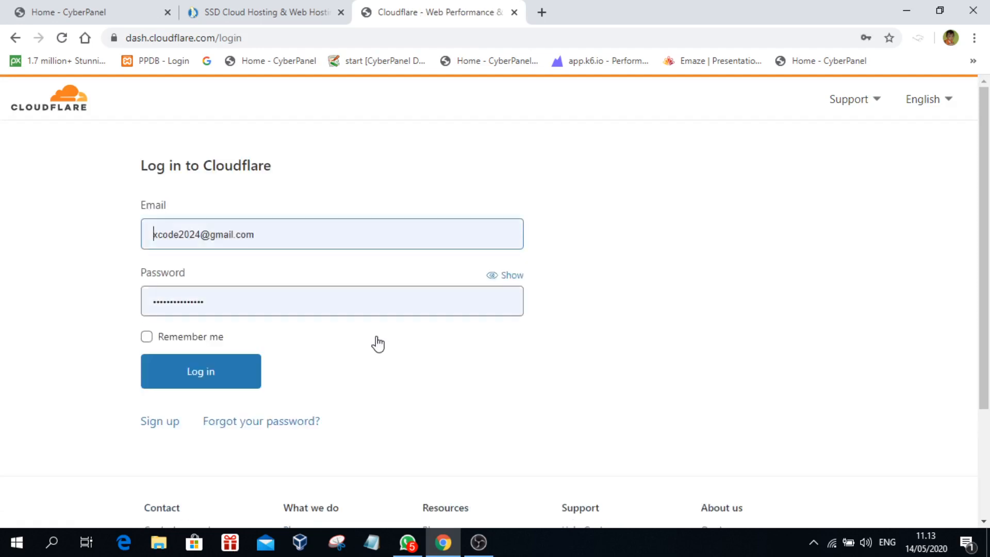
click(178, 378)
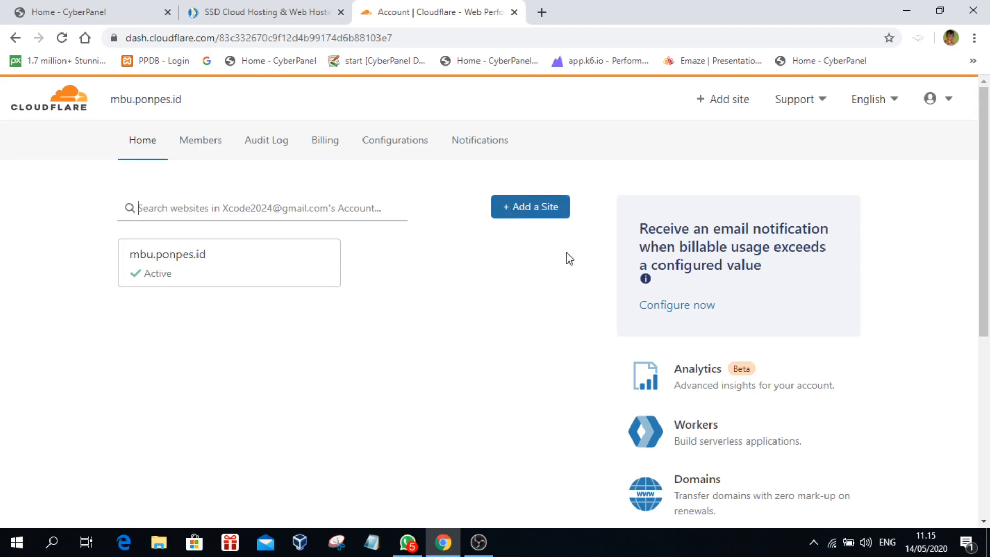
Step: Open mbu.ponpes.id's DNS page and review its records and miguel/naya Cloudflare nameservers
click(187, 270)
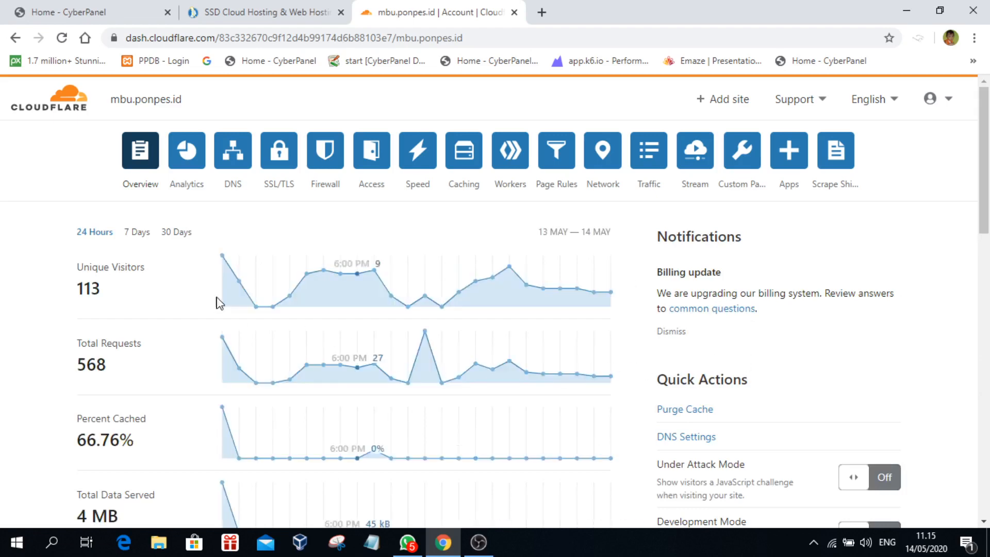
click(232, 154)
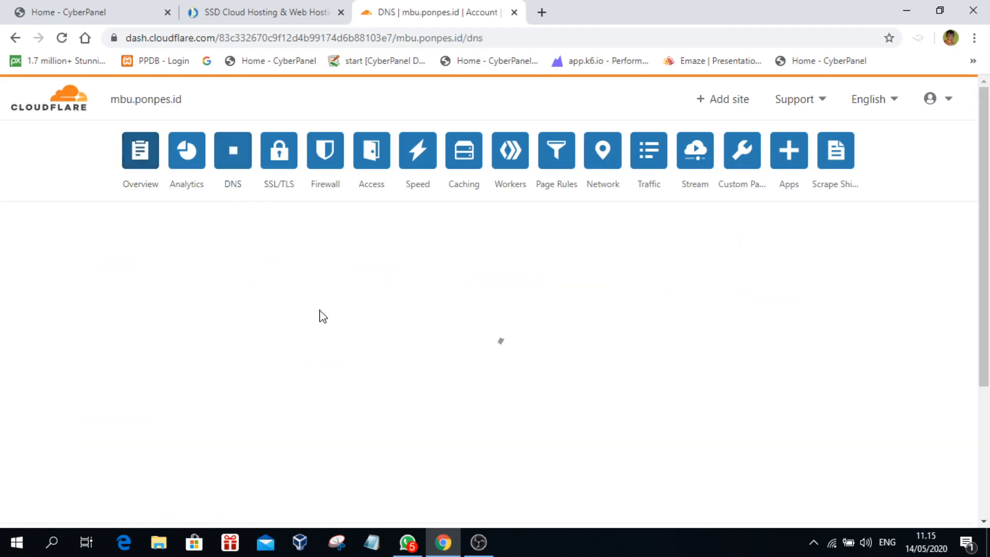
scroll(696, 340, down, 5)
scroll(561, 338, up, 5)
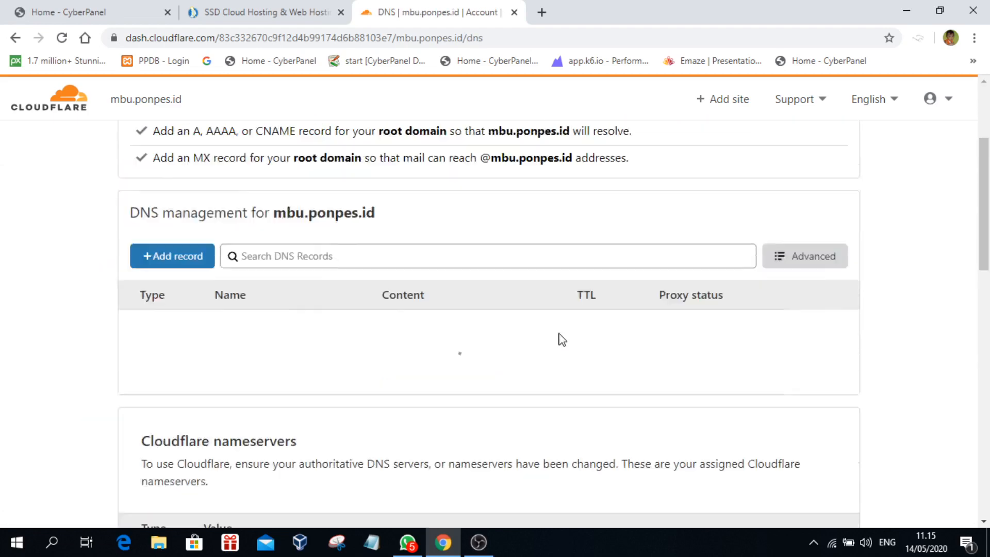
scroll(702, 354, down, 10)
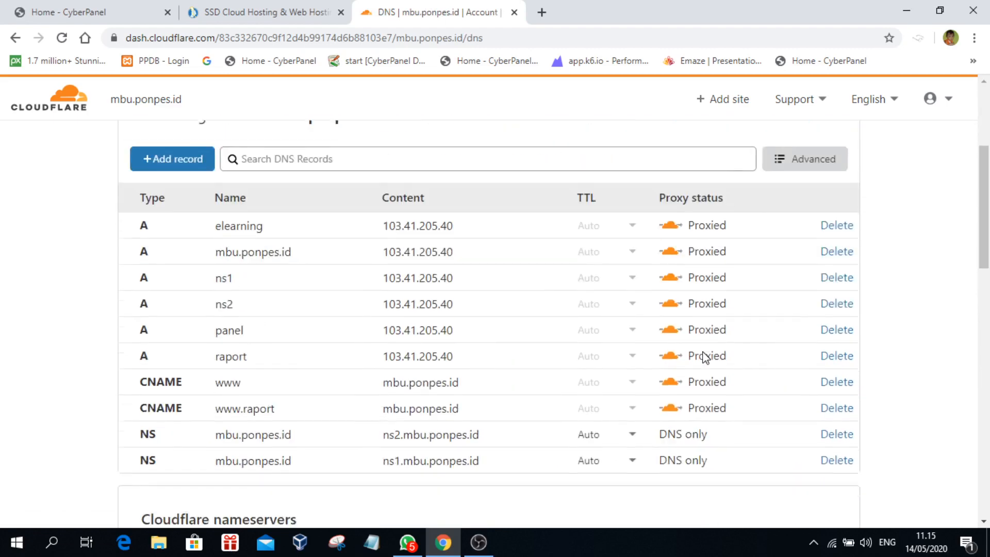
scroll(704, 356, down, 3)
scroll(389, 234, up, 1)
drag(374, 203, 155, 173)
click(378, 232)
drag(411, 230, 149, 173)
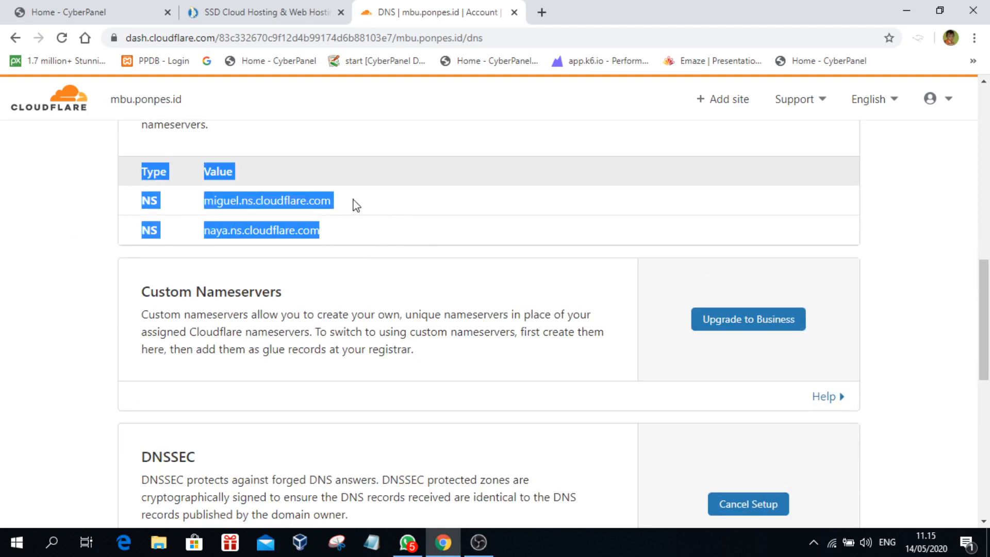
click(401, 205)
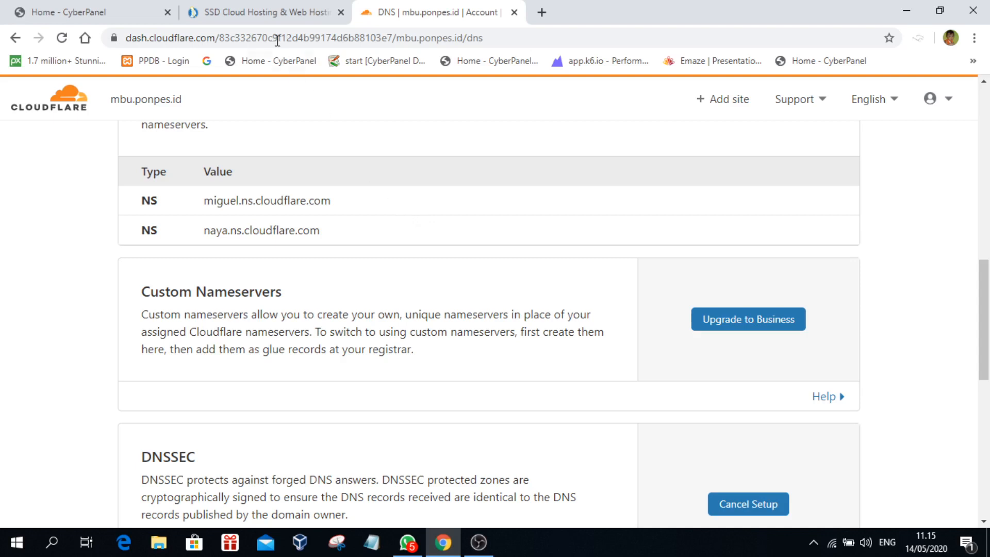
Step: Log in to the CloudKilat client area and list the registered domains
click(268, 12)
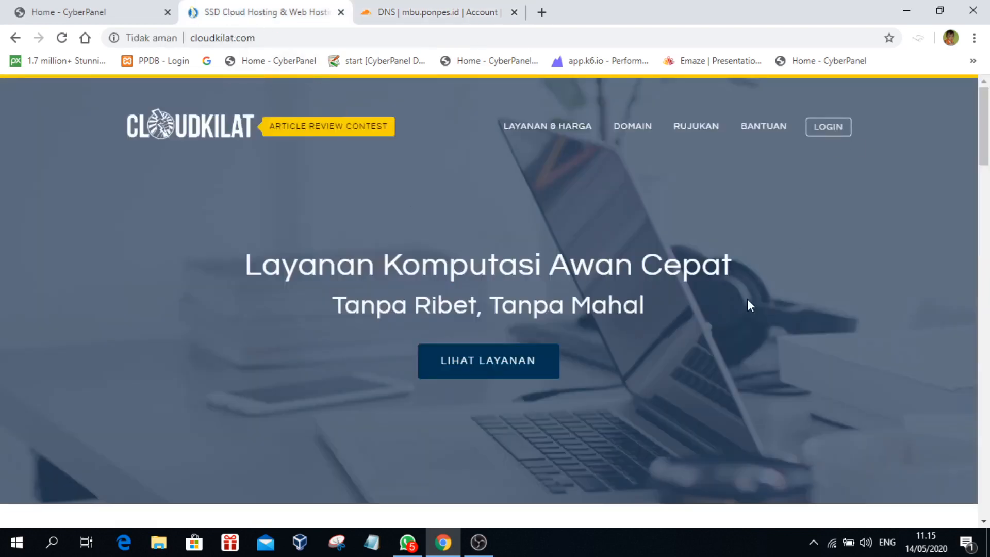
click(825, 131)
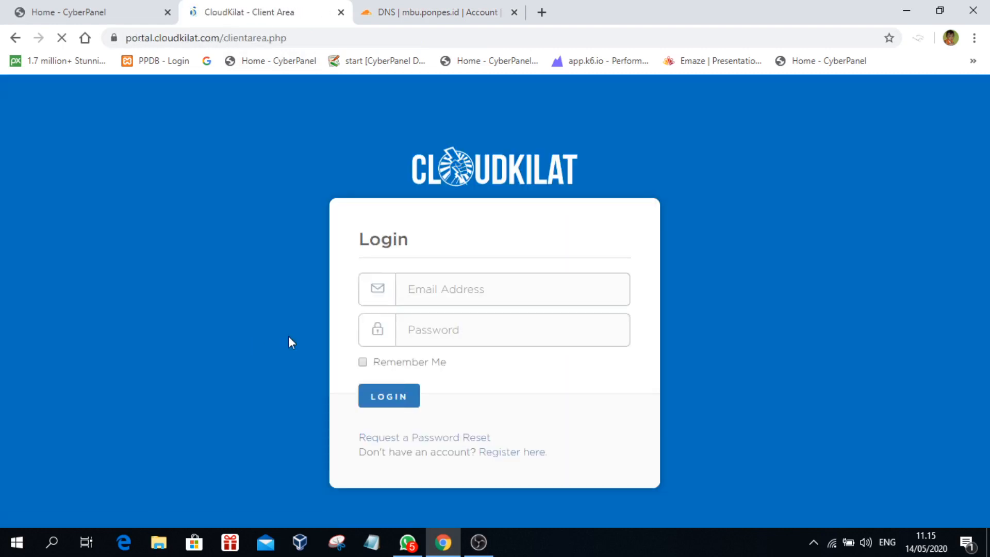
click(389, 397)
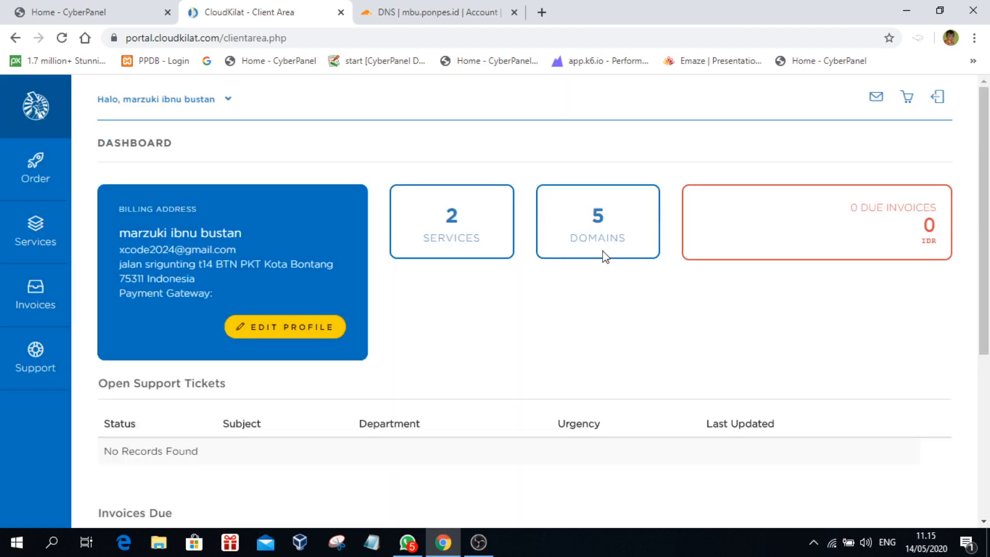
click(610, 223)
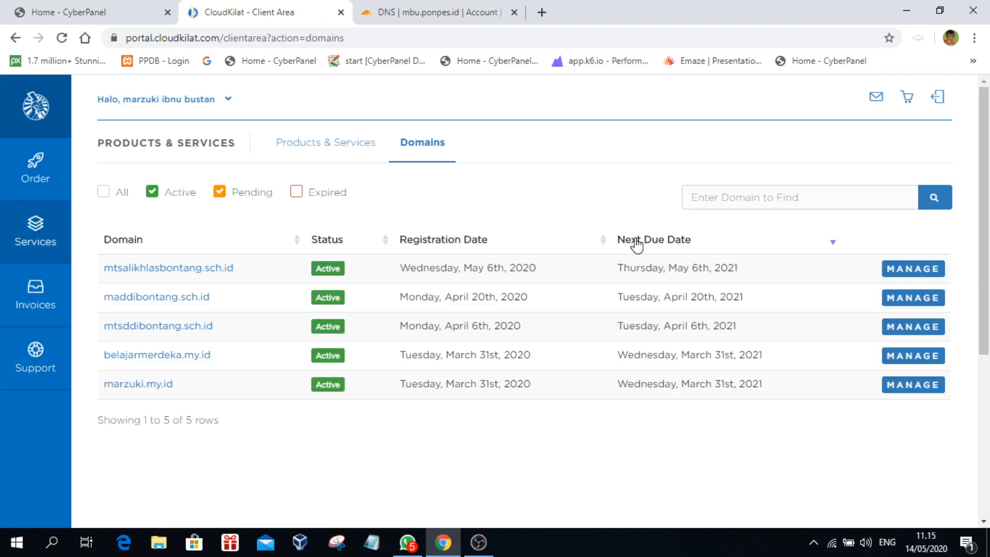
Step: Open mtsalikhlasbontang.sch.id's management page and view its nameserver settings
click(903, 270)
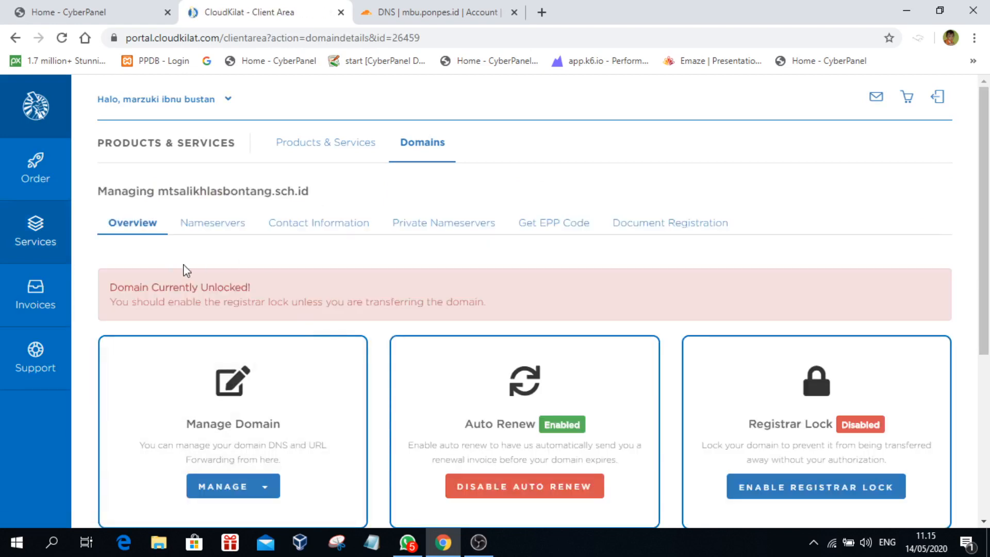
click(448, 224)
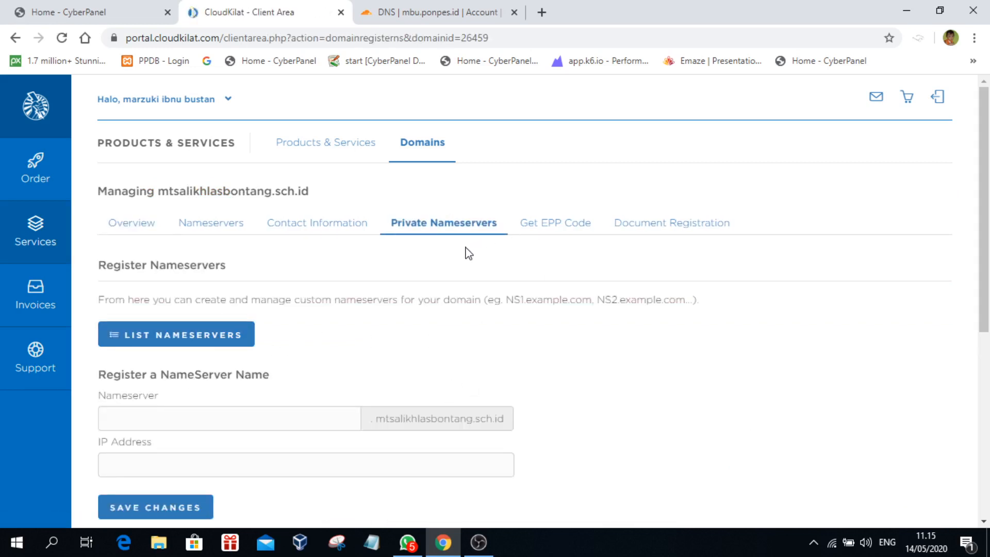
click(211, 223)
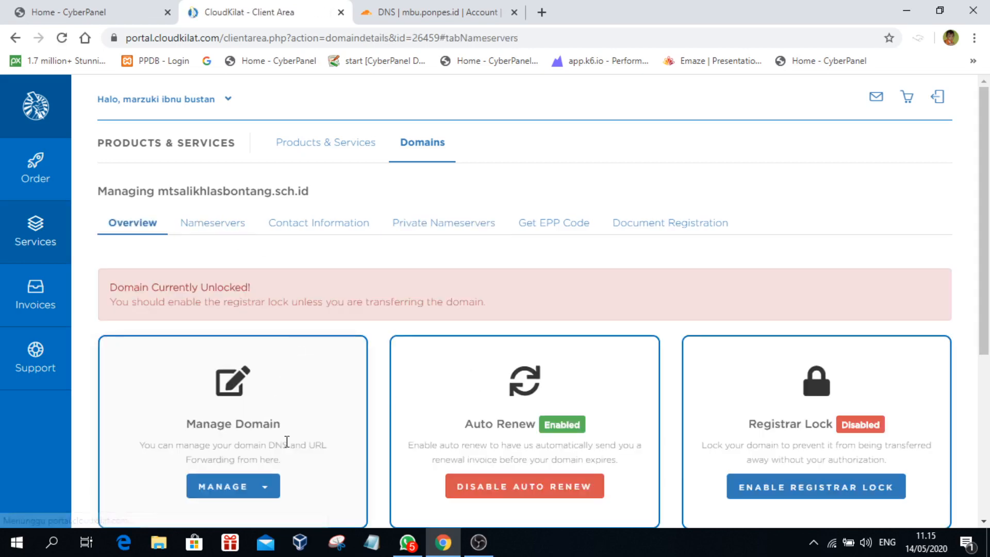
scroll(407, 407, down, 4)
scroll(408, 406, up, 5)
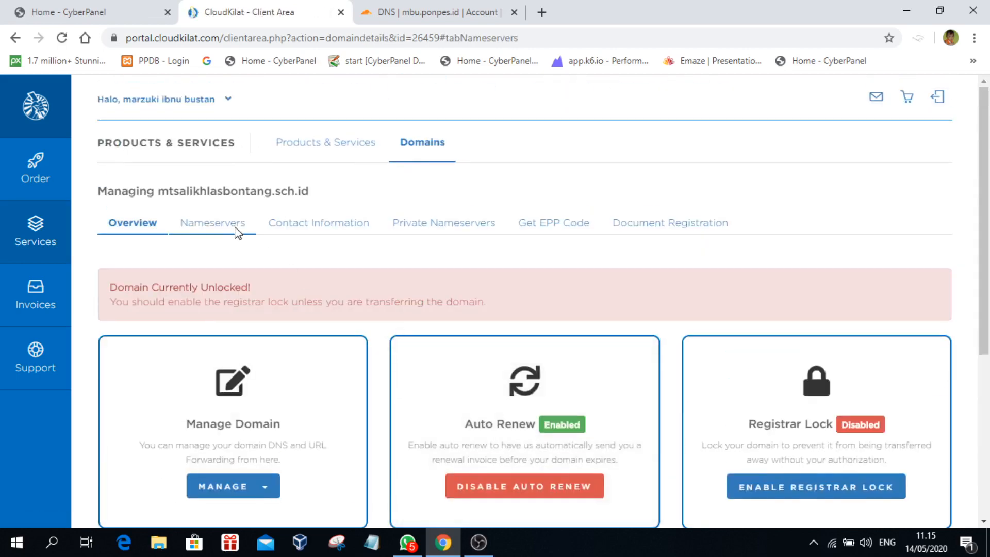
Step: Look up the Cloudflare nameservers miguel and naya for comparison
click(211, 223)
click(441, 15)
scroll(536, 323, up, 1)
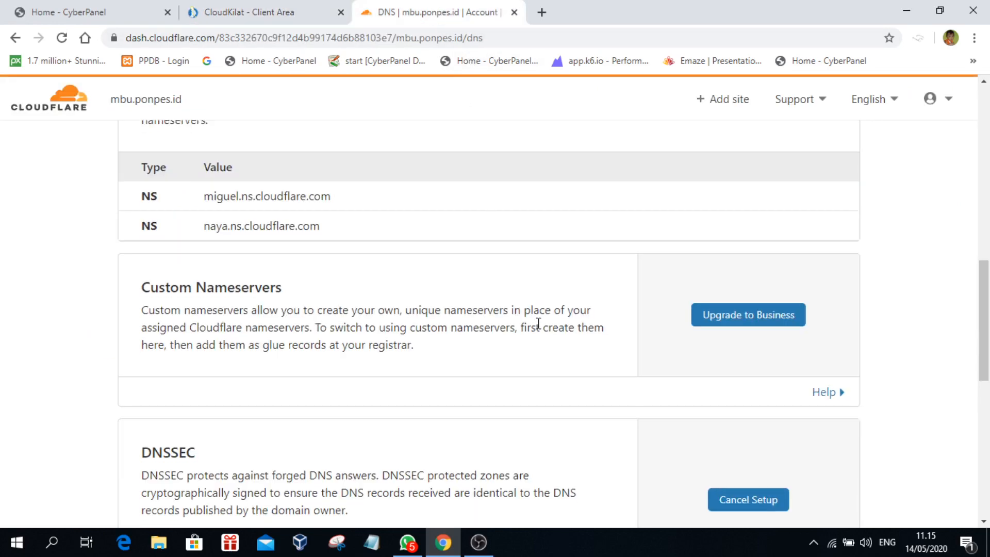
drag(427, 279, 281, 287)
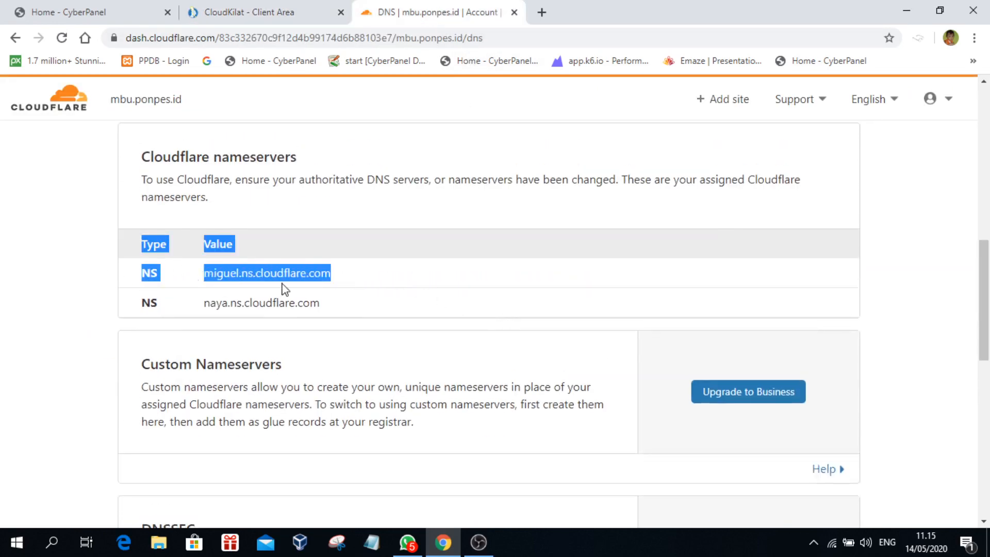
drag(361, 303, 351, 285)
click(289, 301)
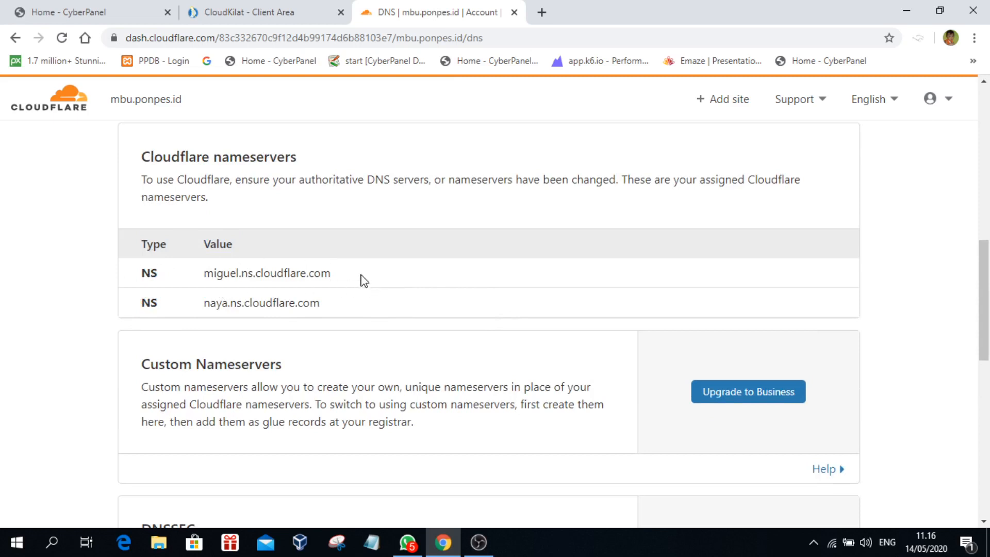
drag(363, 281, 147, 279)
drag(374, 303, 246, 198)
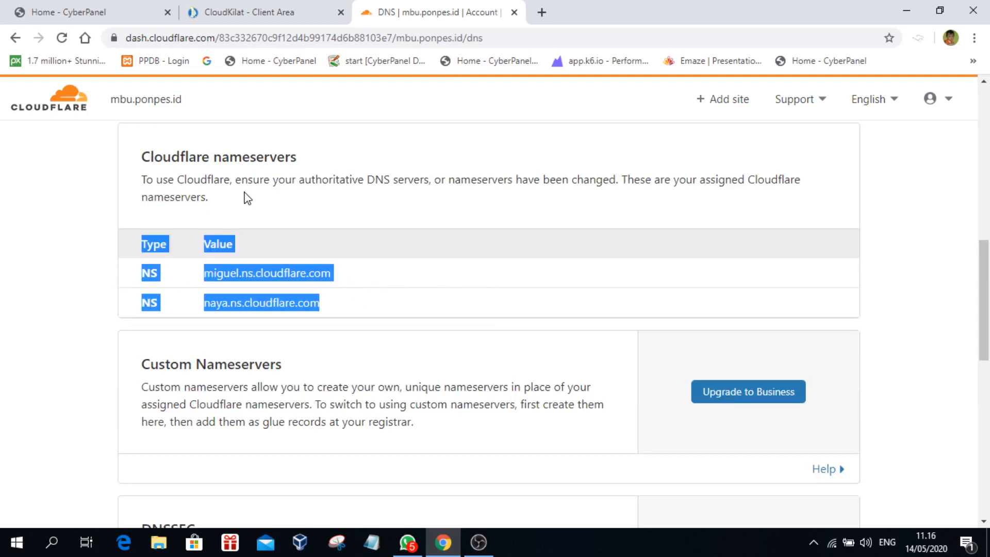
Step: Compare CloudKilat's Nameserver 1 and 2 values, then open the Private Nameservers section
click(237, 11)
scroll(406, 363, down, 2)
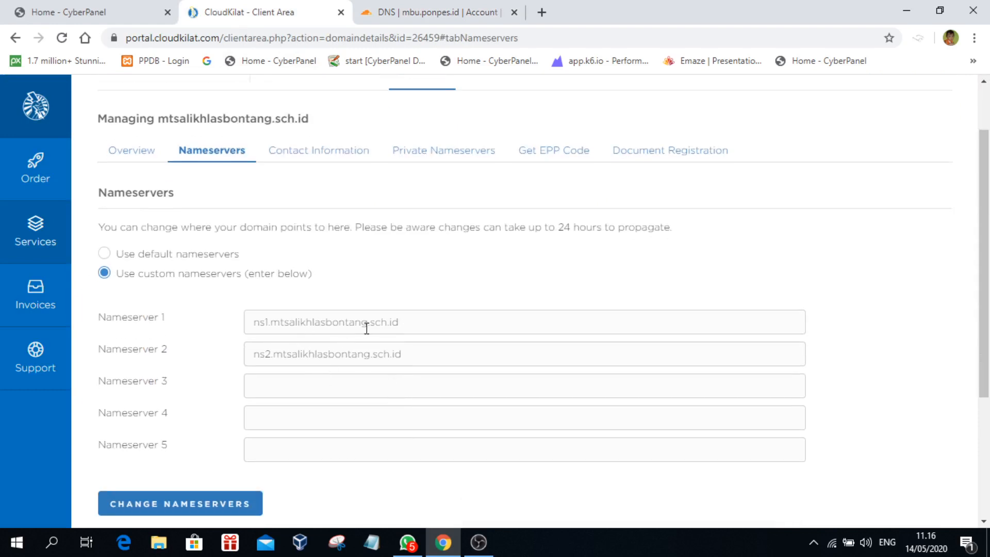
drag(462, 327, 228, 323)
drag(447, 345, 250, 347)
click(492, 329)
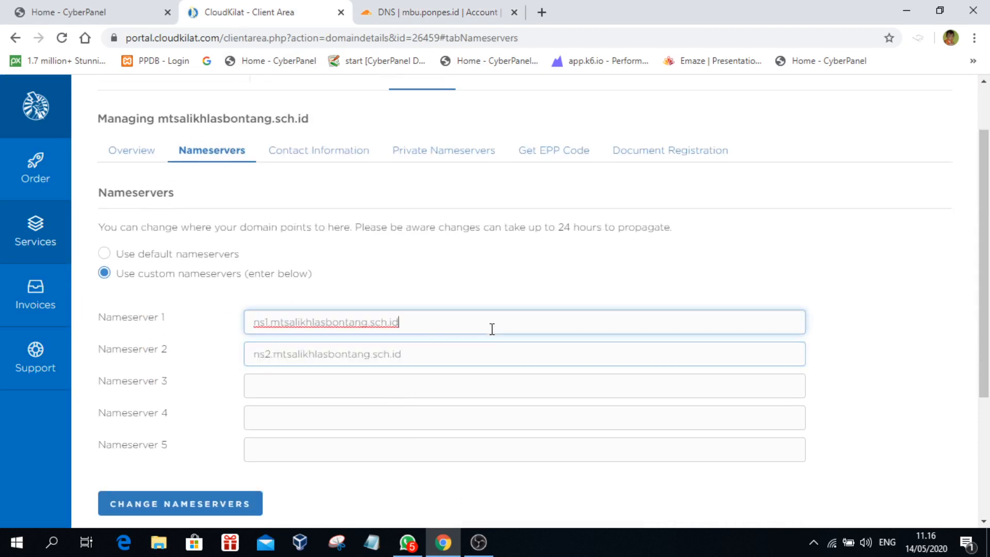
click(437, 8)
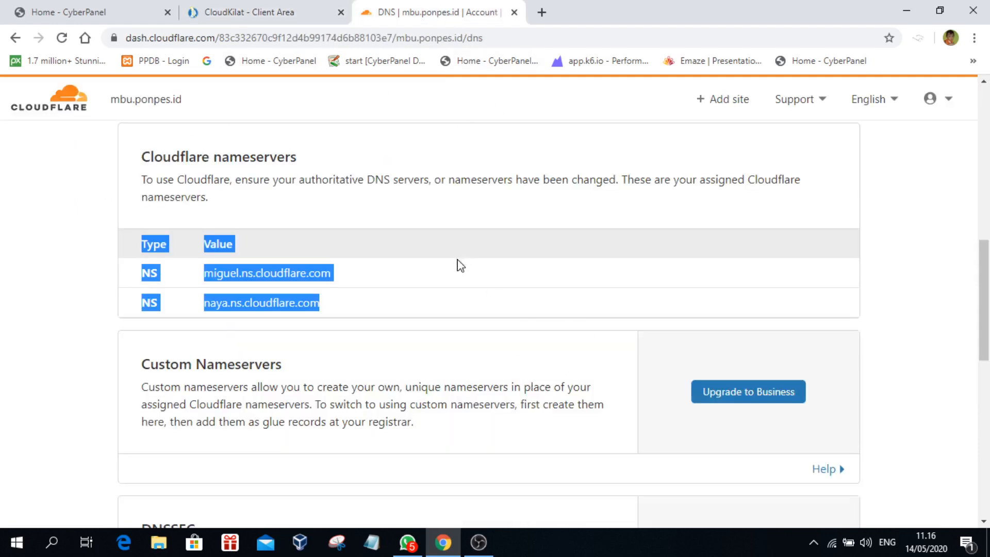
click(88, 254)
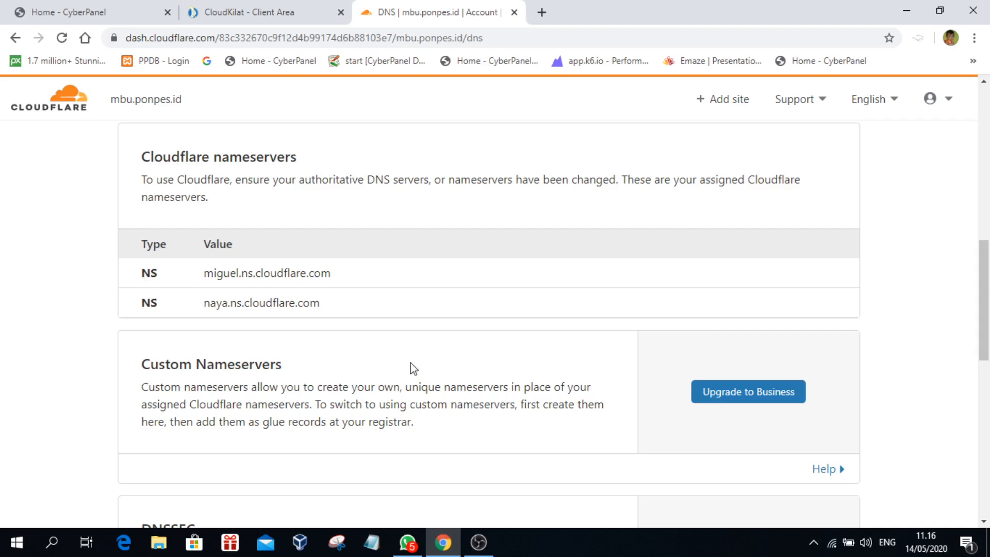
click(236, 12)
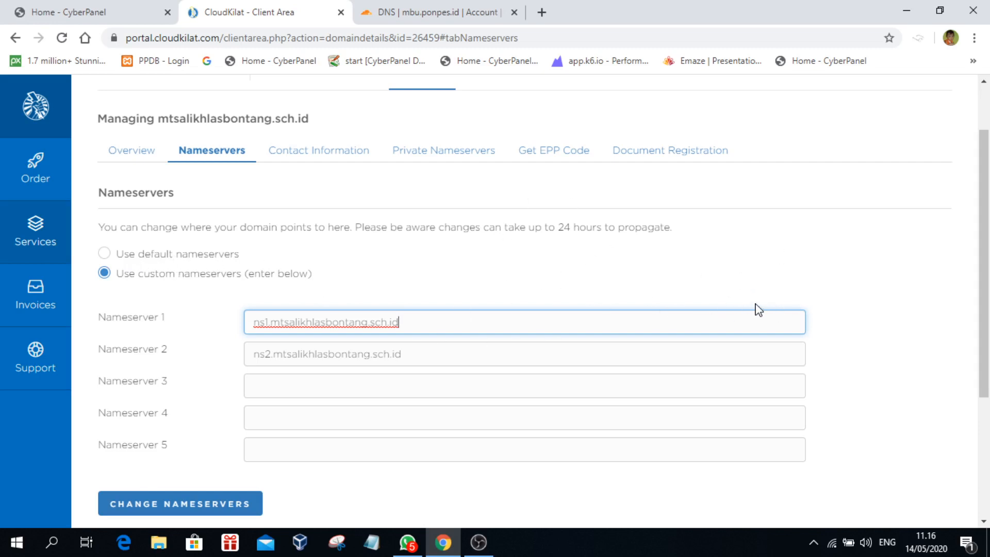
click(477, 155)
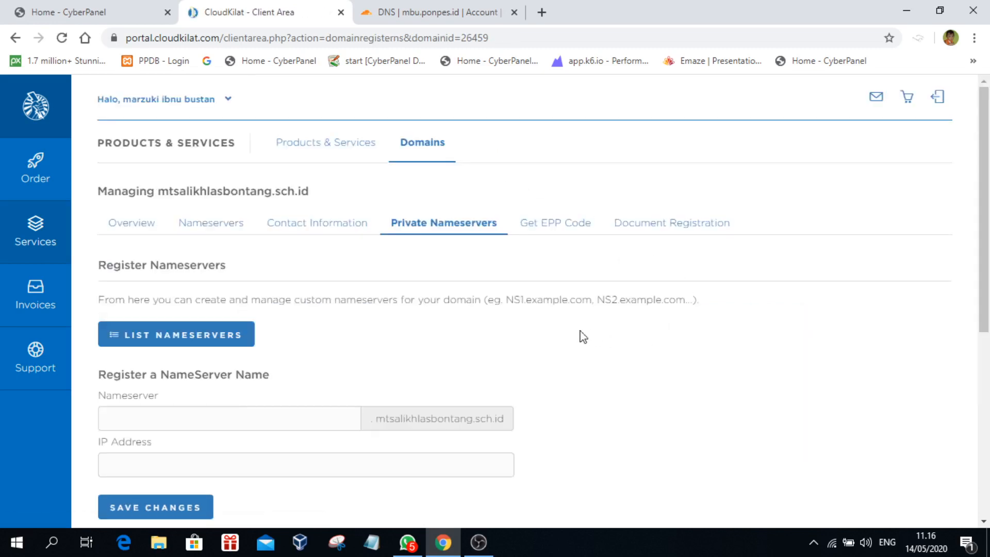
Step: Register private nameserver ns1 with IP 103.41.205.115 and save it
scroll(778, 376, down, 1)
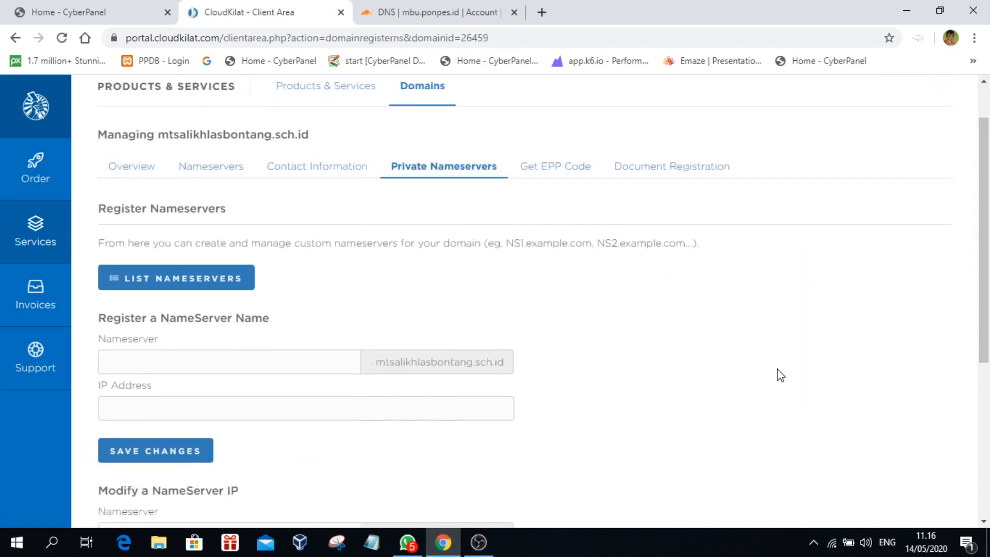
click(152, 348)
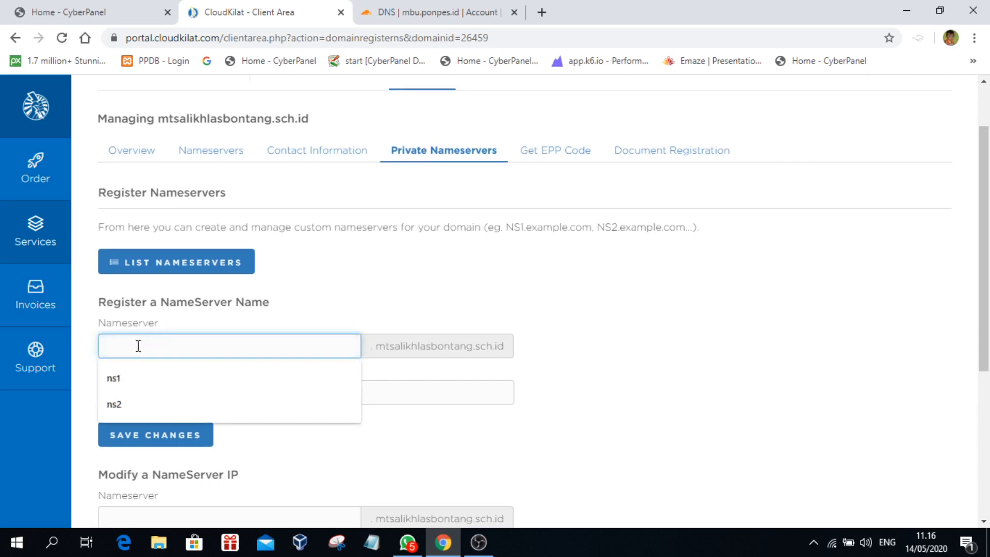
triple_click(727, 369)
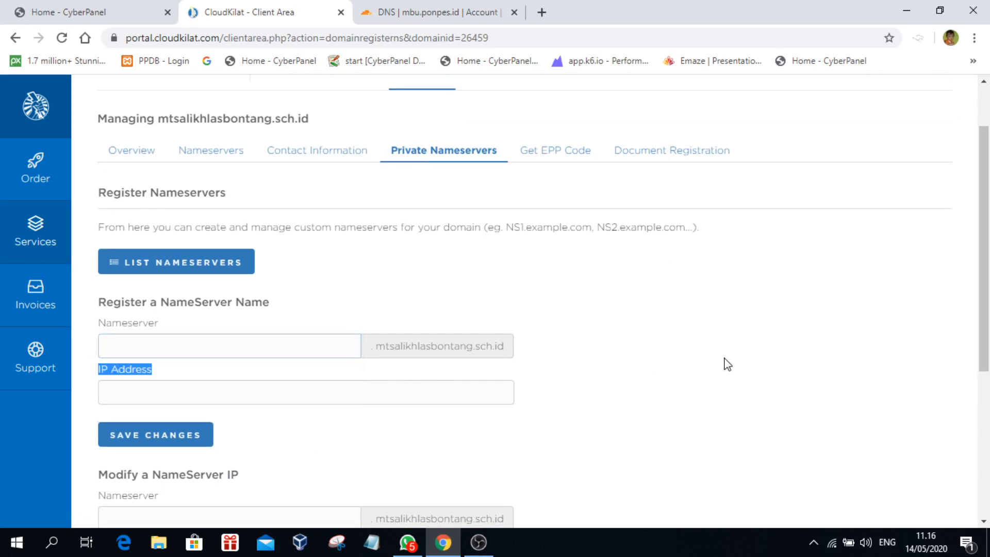
click(207, 396)
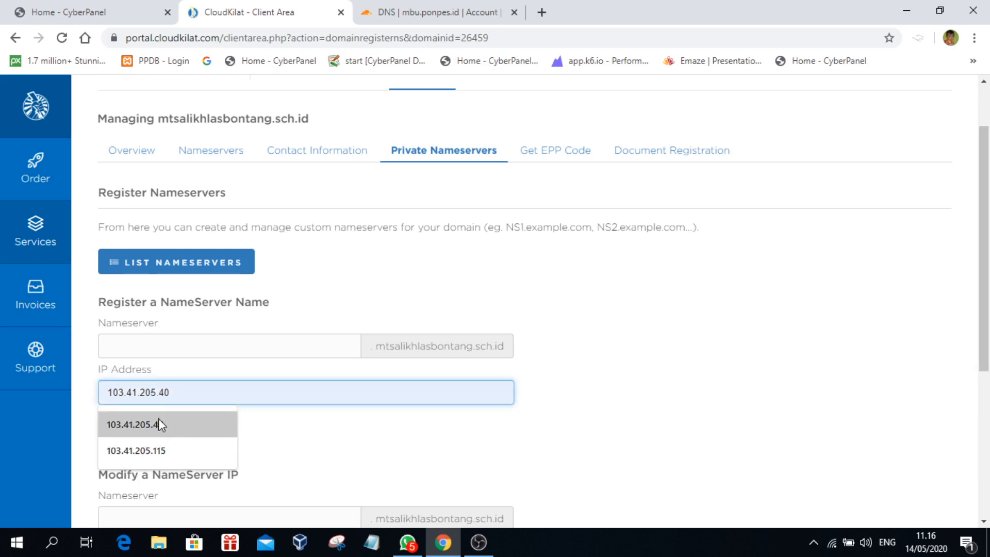
click(625, 431)
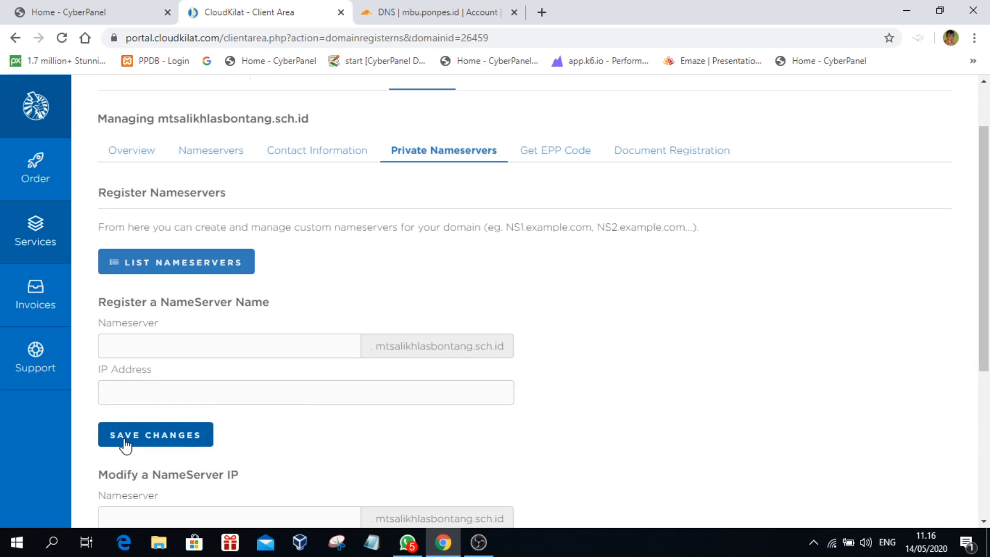
click(170, 349)
click(144, 379)
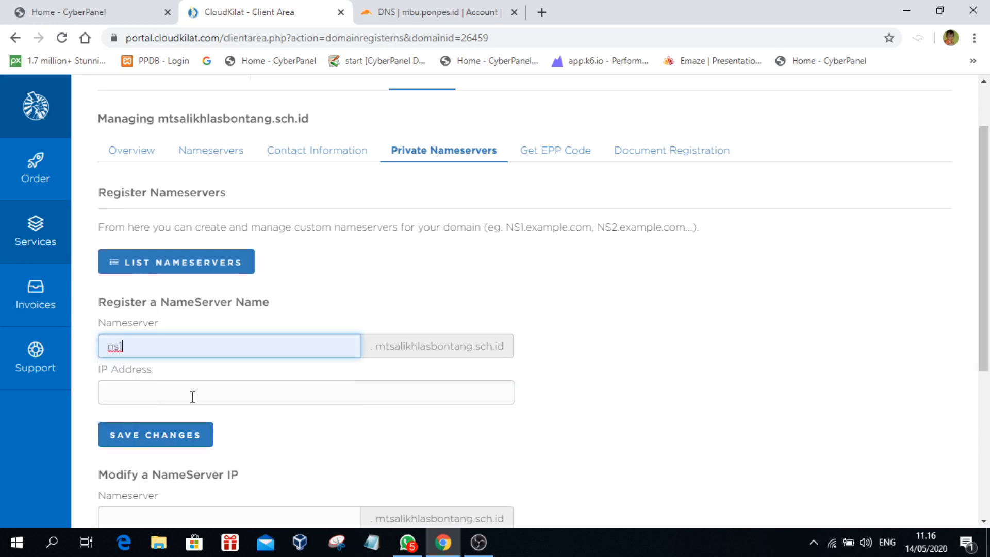
click(170, 395)
click(160, 450)
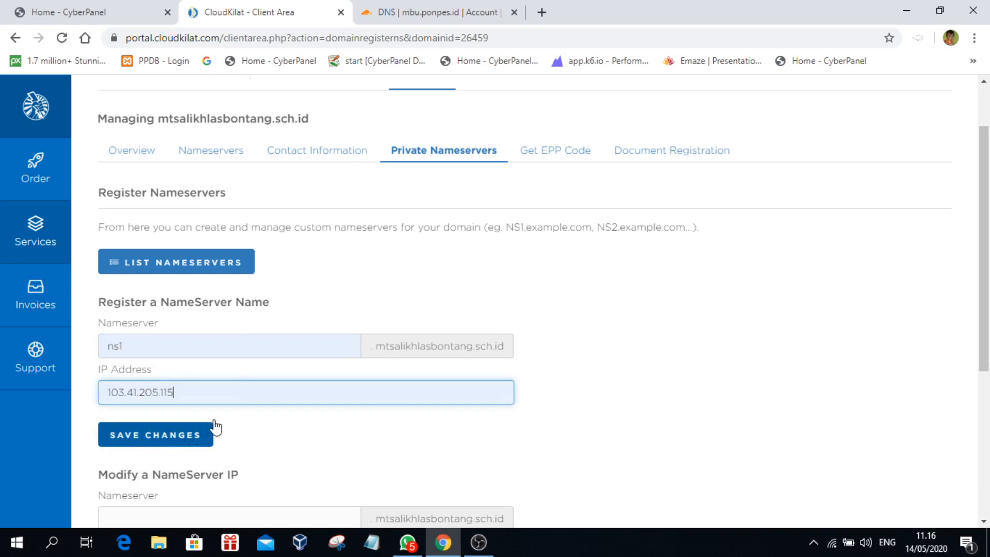
double_click(170, 347)
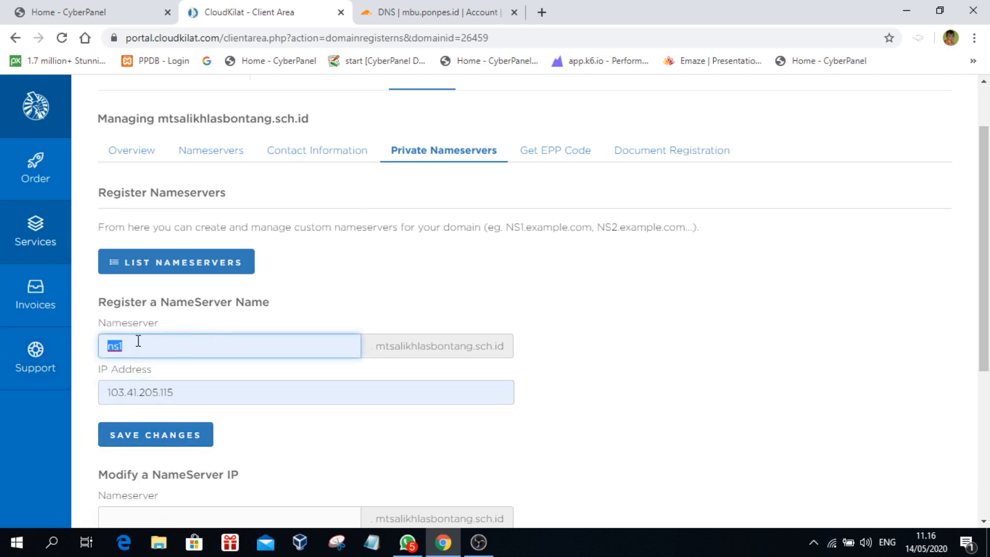
key(Tab)
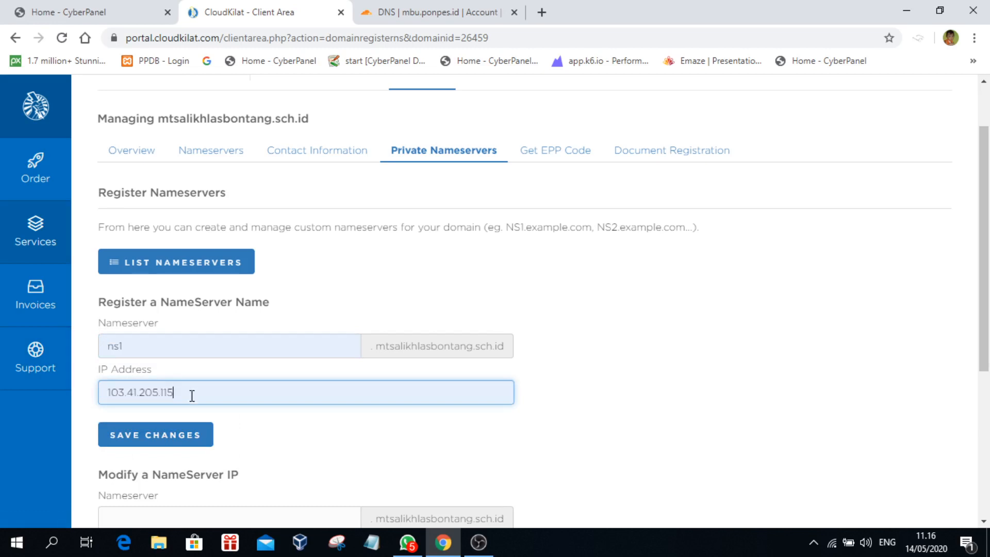
click(283, 444)
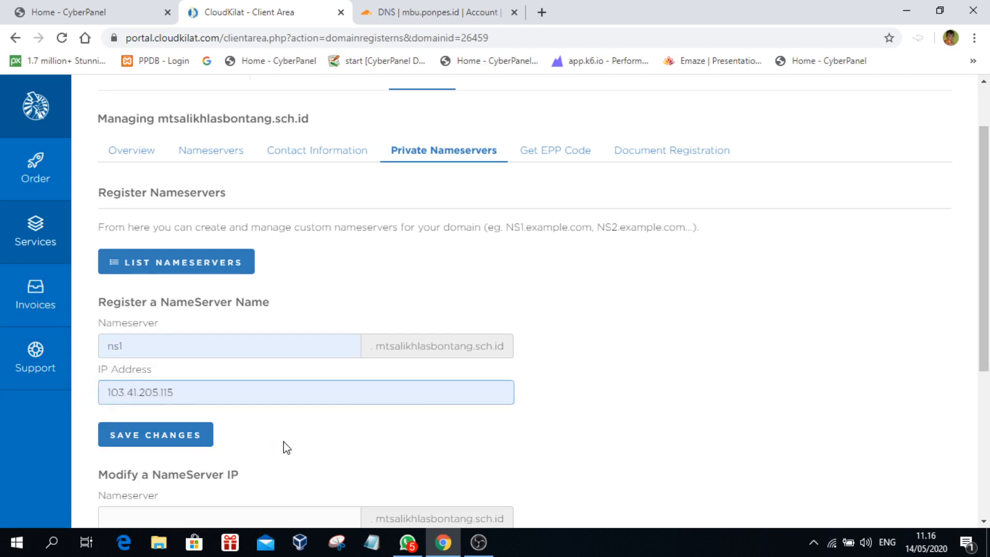
click(165, 447)
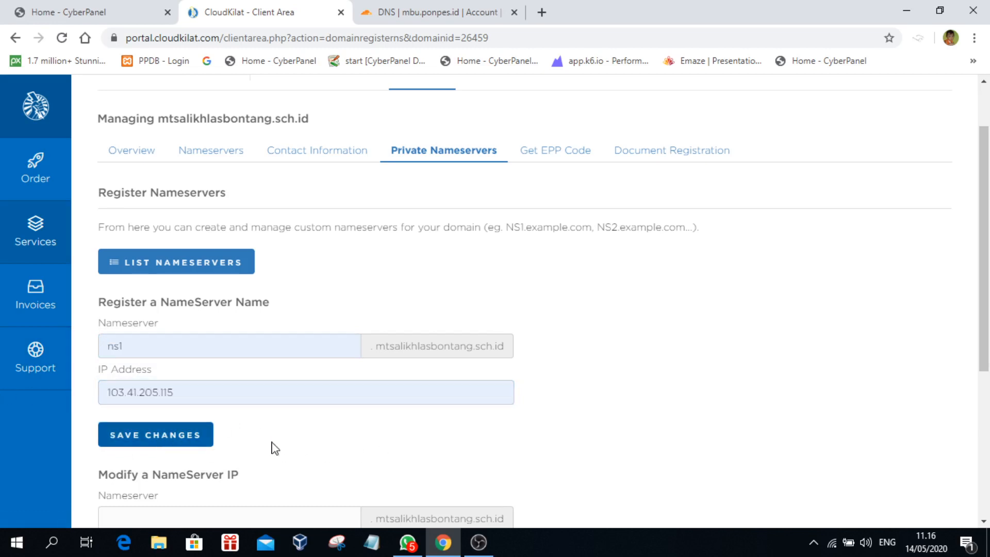
Step: Check the Nameservers tab lists ns1 and ns2.mtsalikhlasbontang.sch.id as custom nameservers
click(201, 160)
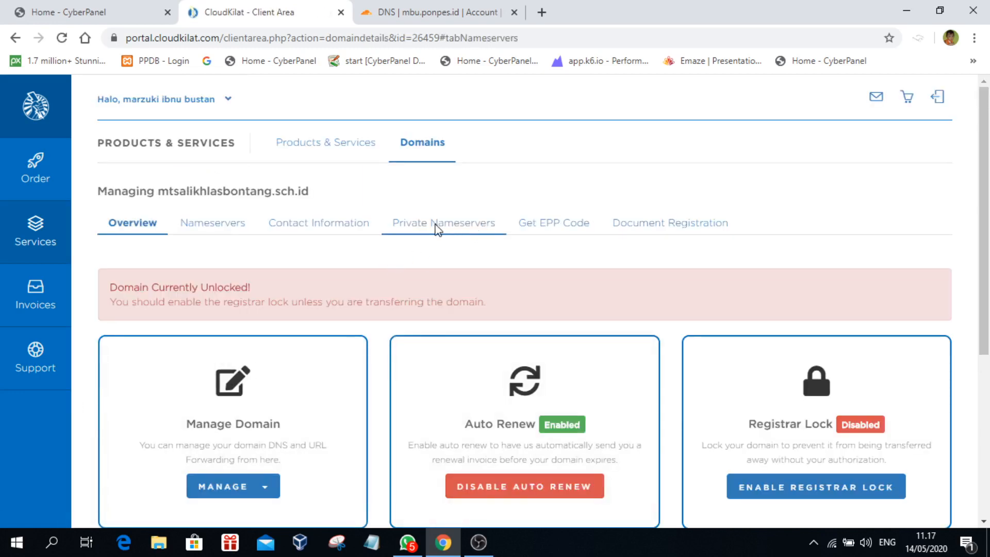
click(223, 226)
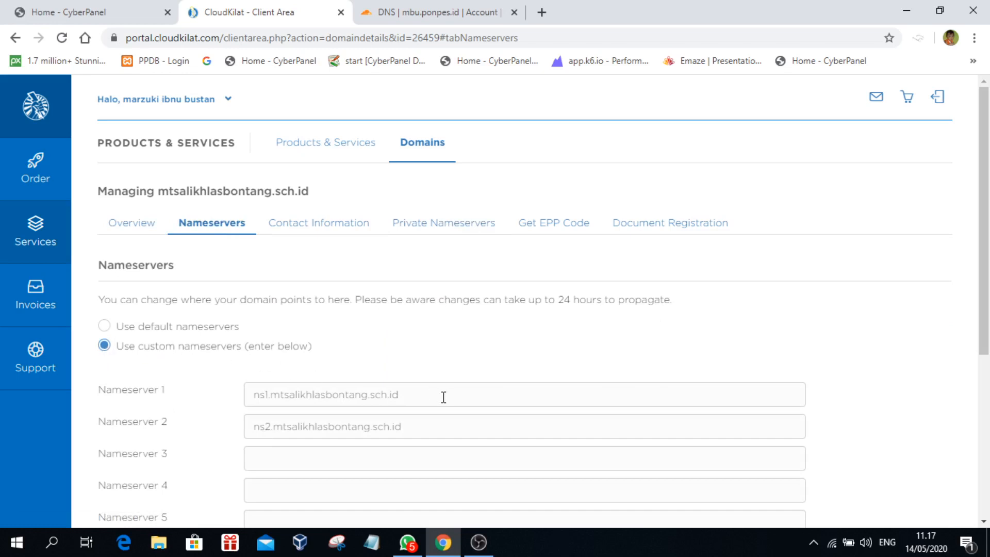
drag(473, 398, 94, 399)
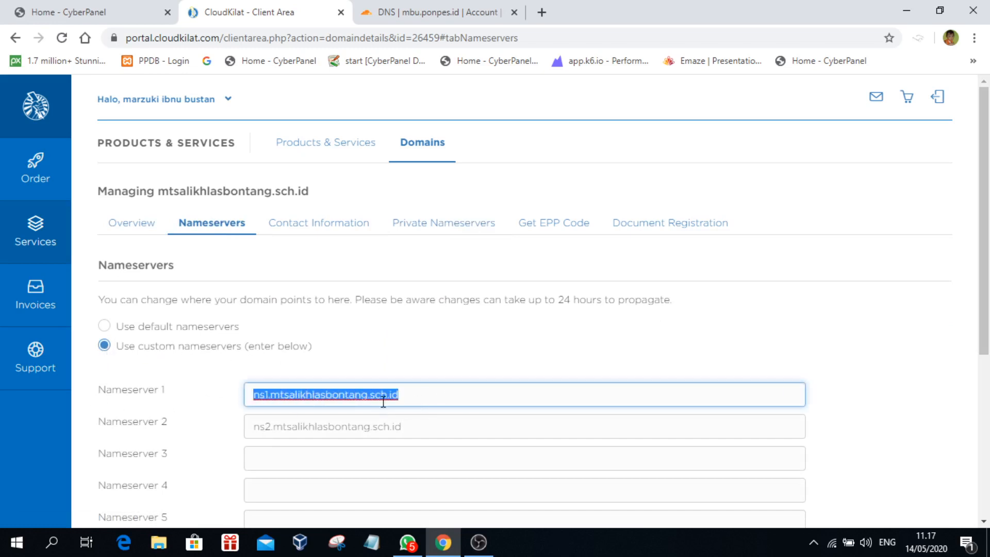
click(427, 427)
double_click(552, 419)
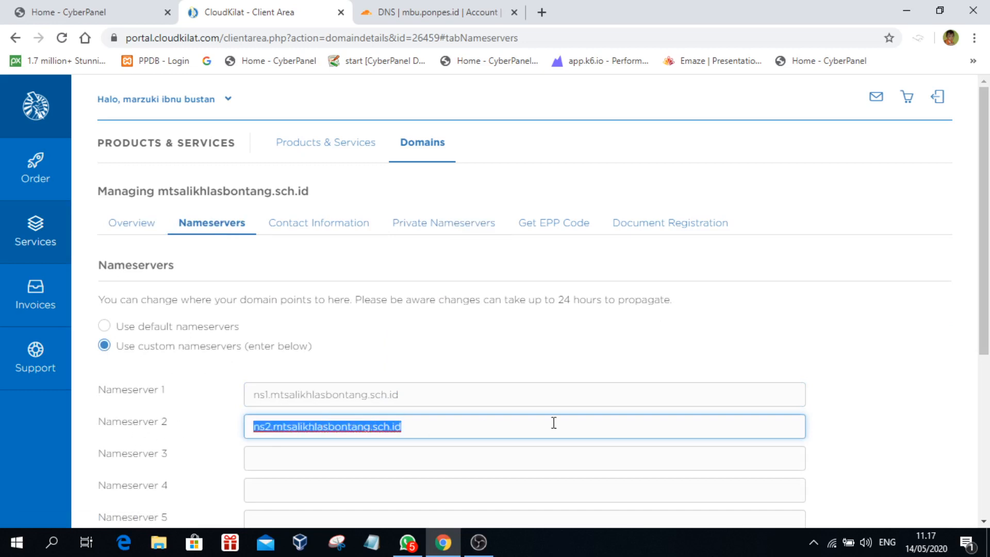
scroll(751, 430, down, 5)
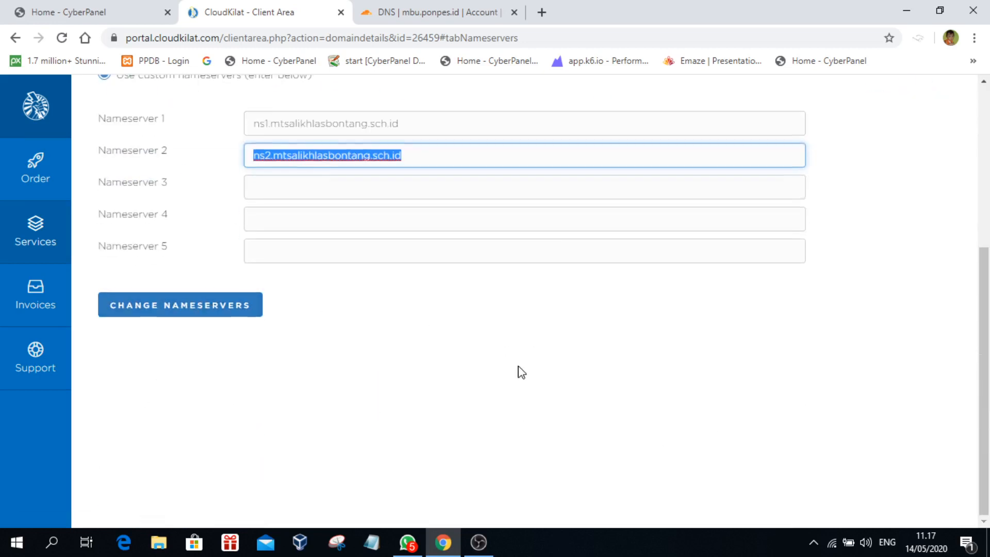
scroll(521, 372, up, 5)
scroll(522, 383, up, 1)
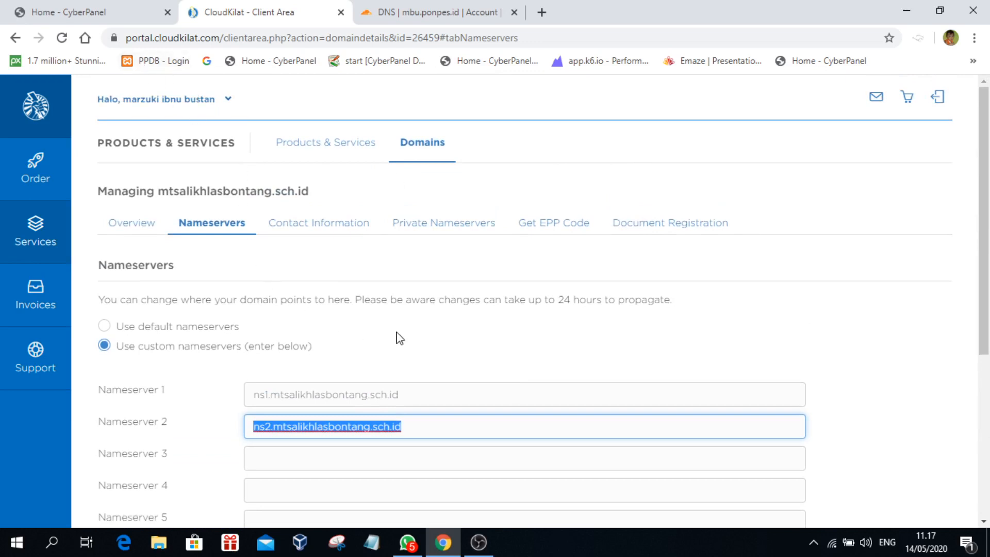
triple_click(449, 399)
click(618, 358)
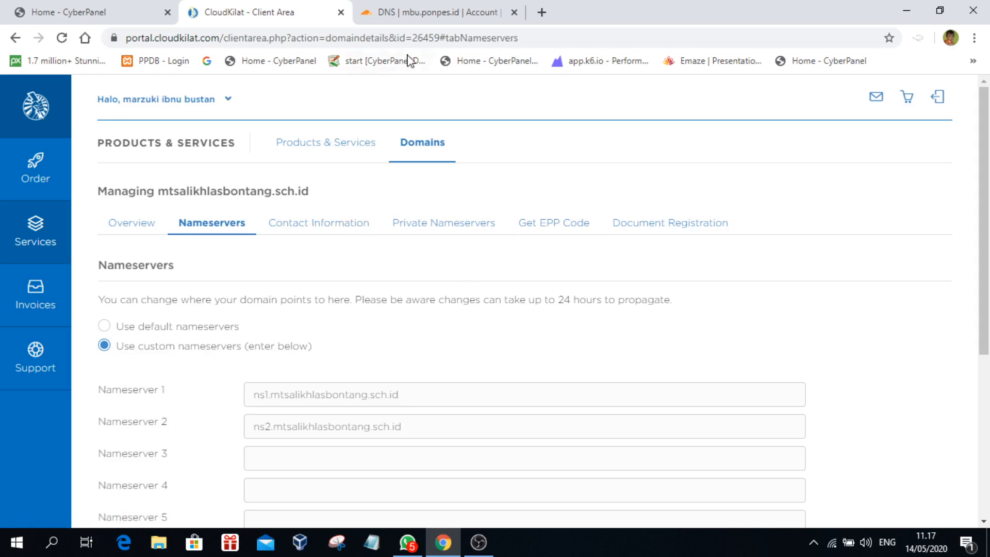
click(431, 12)
Step: Scroll through Cloudflare's mbu.ponpes.id DNS records and nameservers, then close that tab
scroll(419, 205, up, 8)
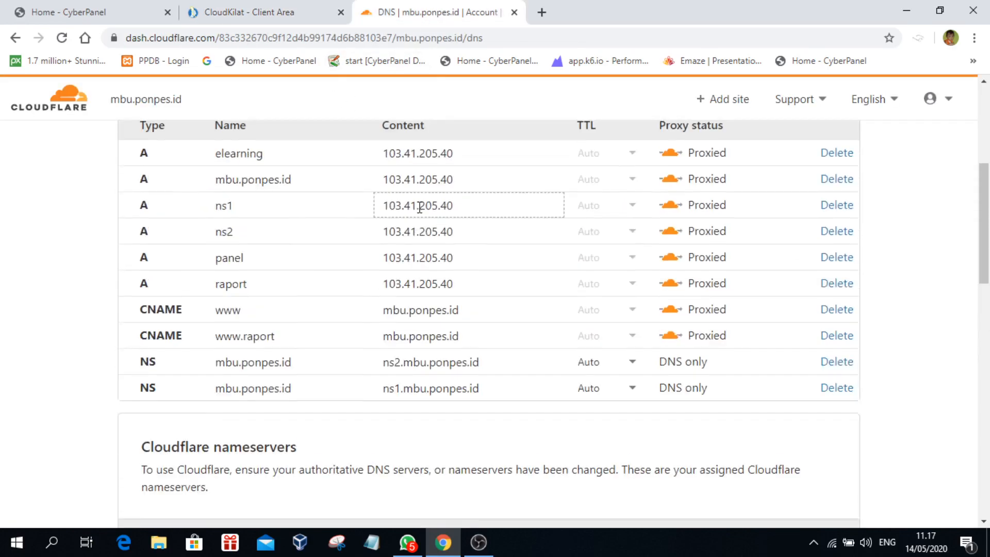
scroll(408, 223, down, 4)
scroll(411, 226, up, 8)
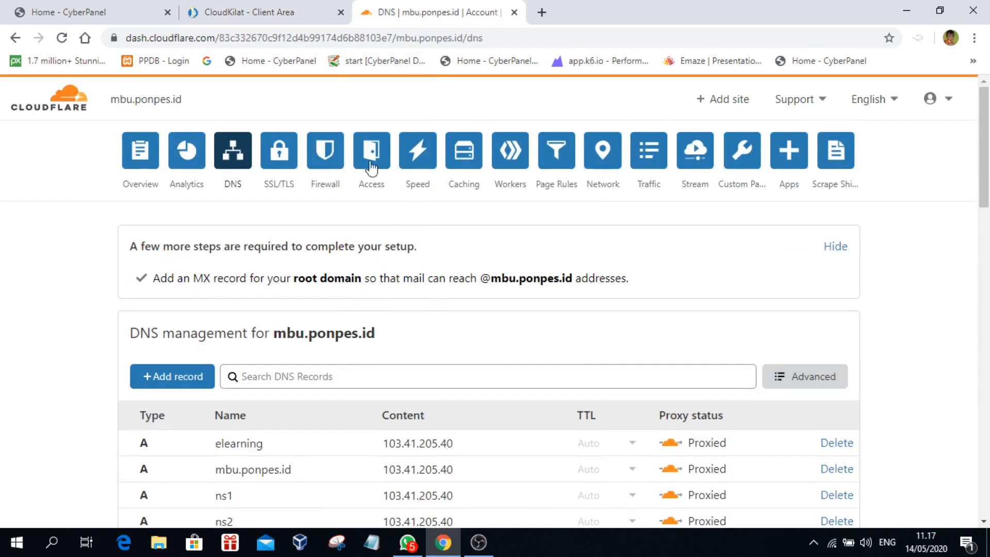
scroll(289, 204, down, 10)
scroll(290, 217, up, 5)
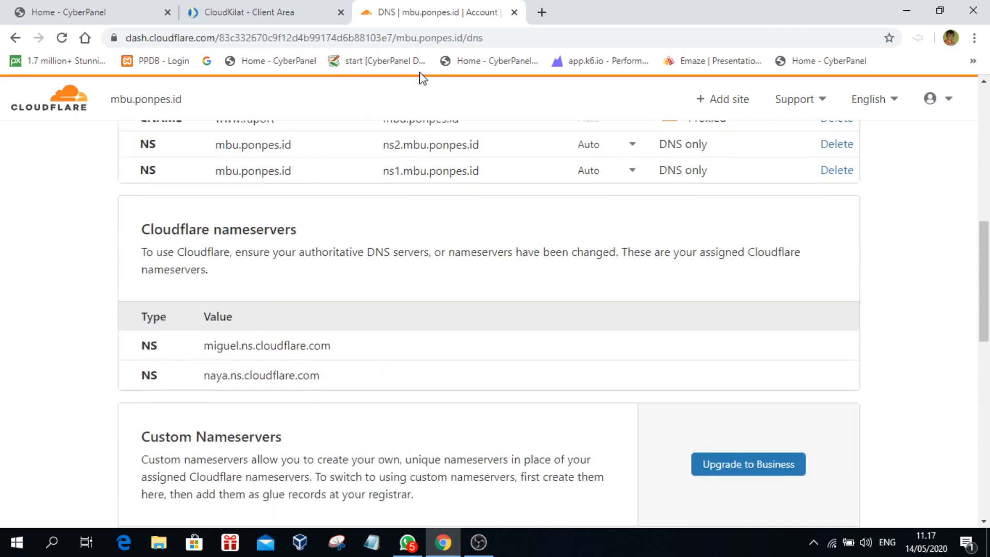
click(514, 12)
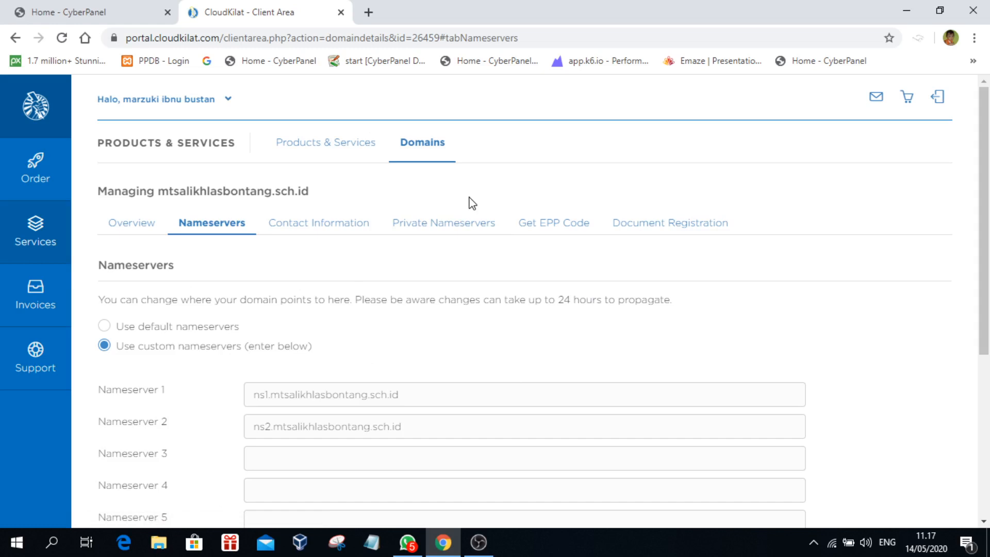
Step: Verify CloudKilat's Nameserver 1 and 2 fields show ns1 and ns2.mtsalikhlasbontang.sch.id
triple_click(436, 396)
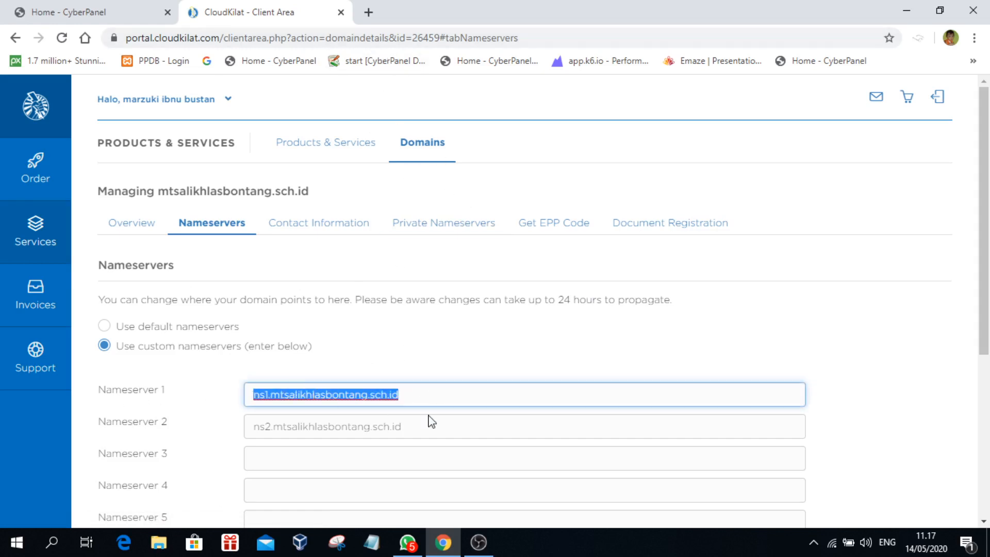
drag(451, 427, 411, 413)
click(538, 317)
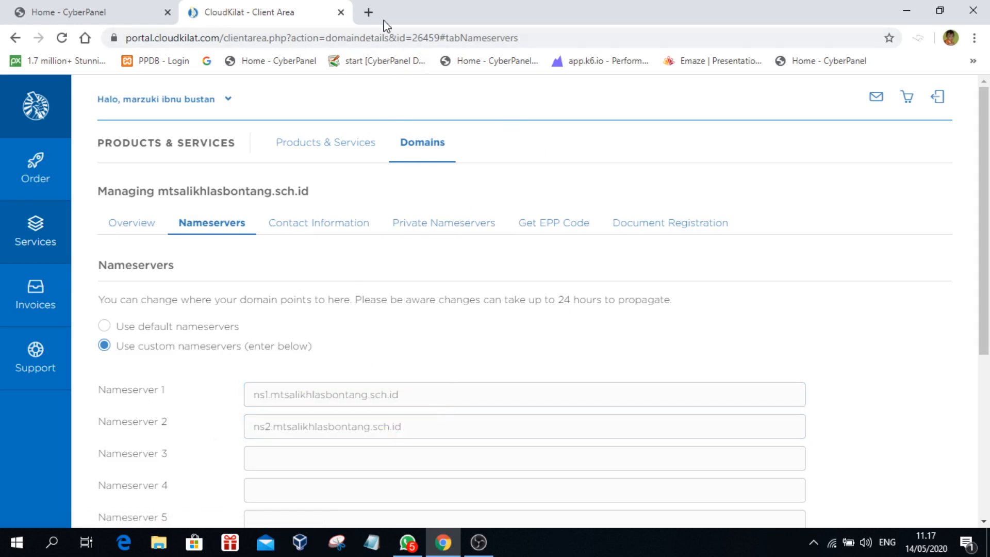
Step: Close the CloudKilat tab and open Create Nameserver from CyberPanel's DNS Functions
click(341, 12)
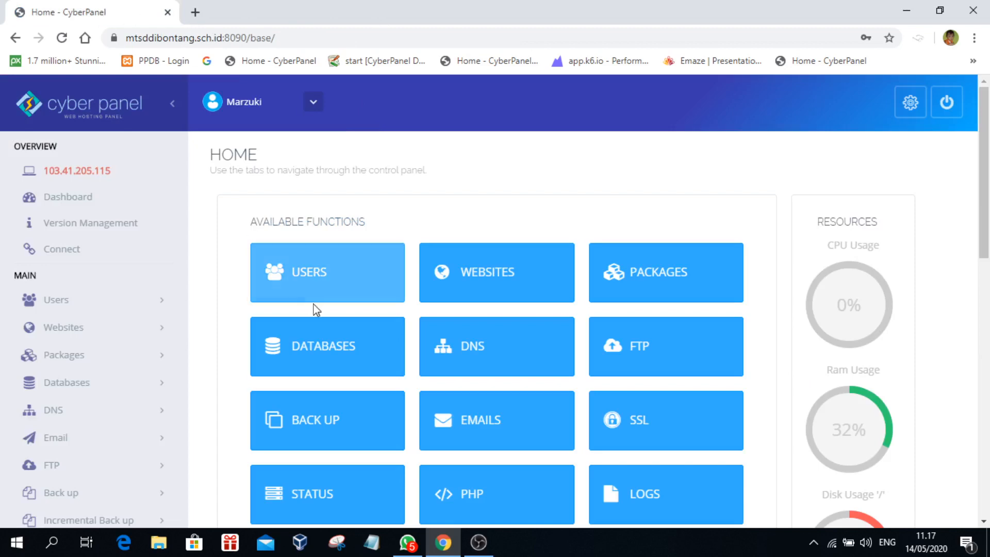
scroll(314, 315, down, 4)
scroll(554, 325, up, 4)
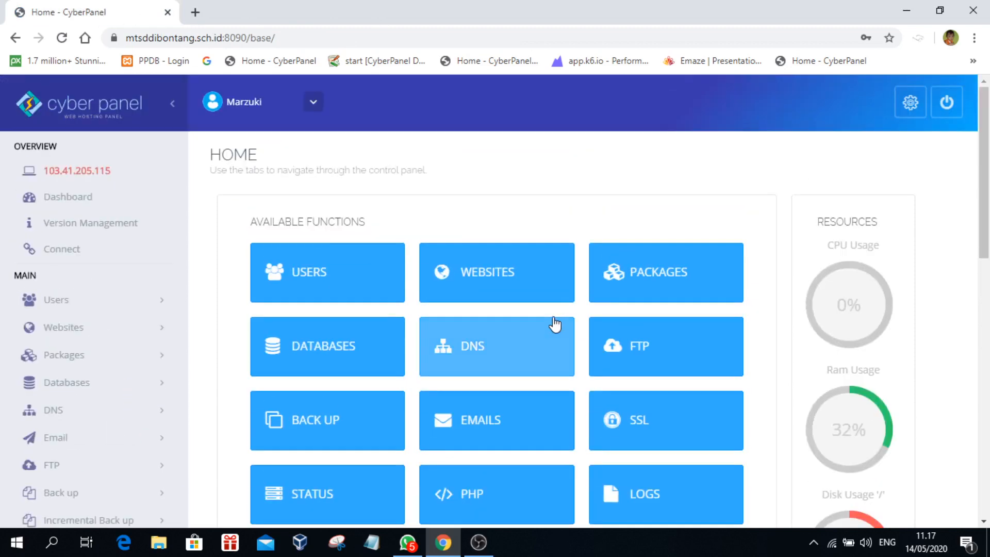
scroll(554, 324, down, 3)
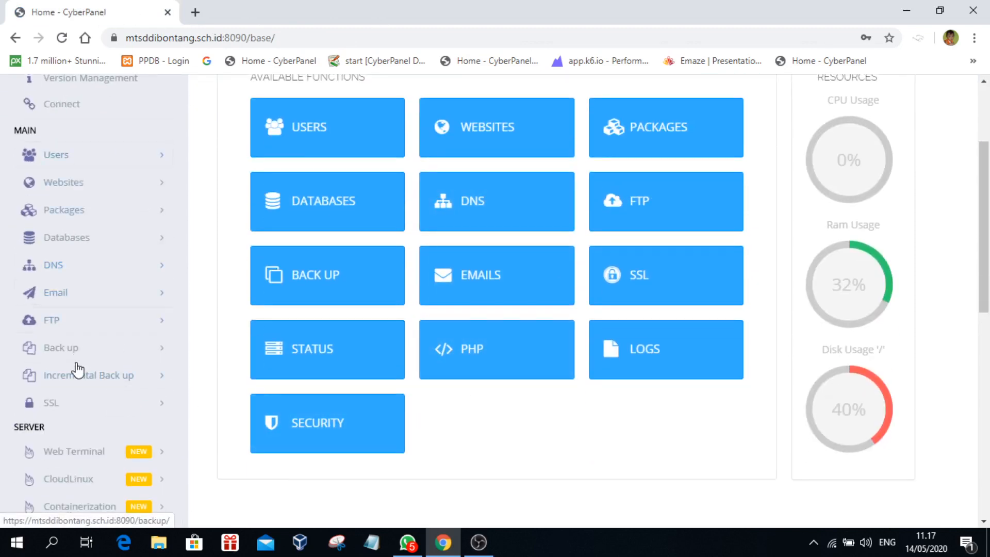
click(474, 216)
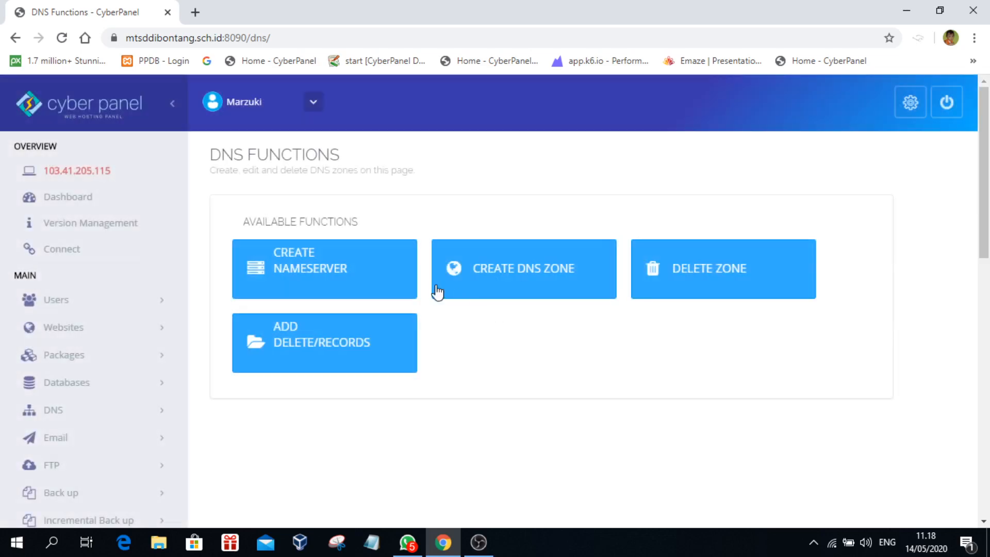
click(290, 257)
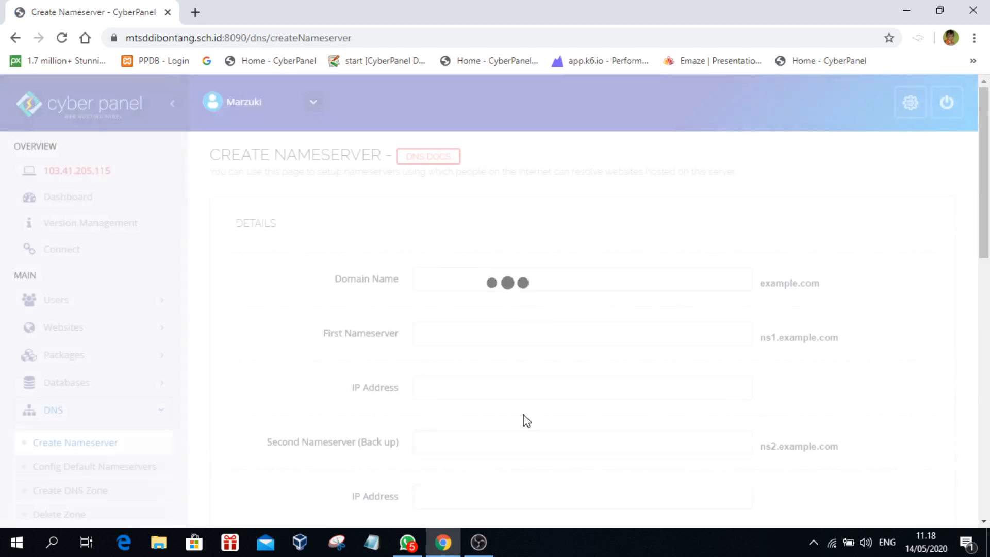
Step: Enter mtsddibontang.sch.id as the nameserver domain name, copy it, and type 'clou' in a new tab
click(446, 276)
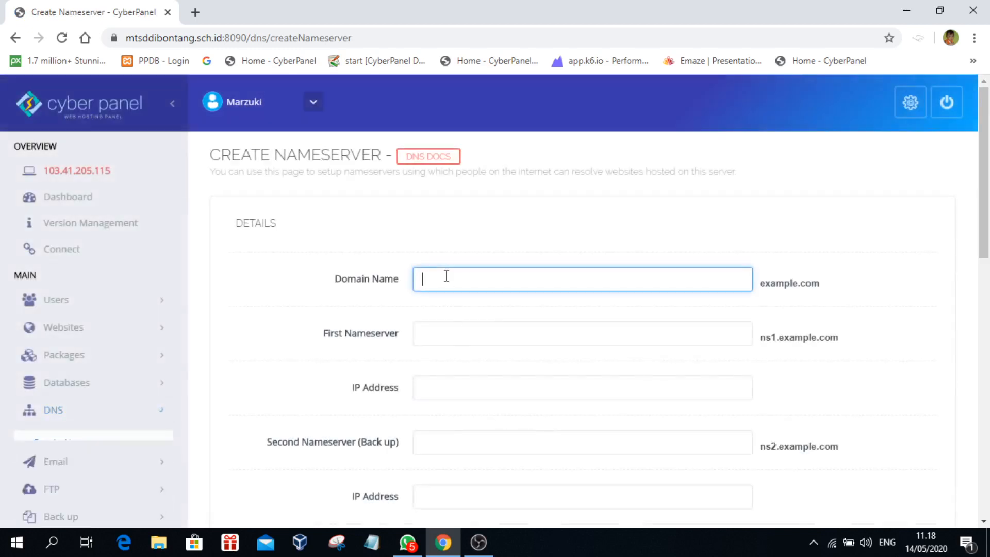
click(437, 334)
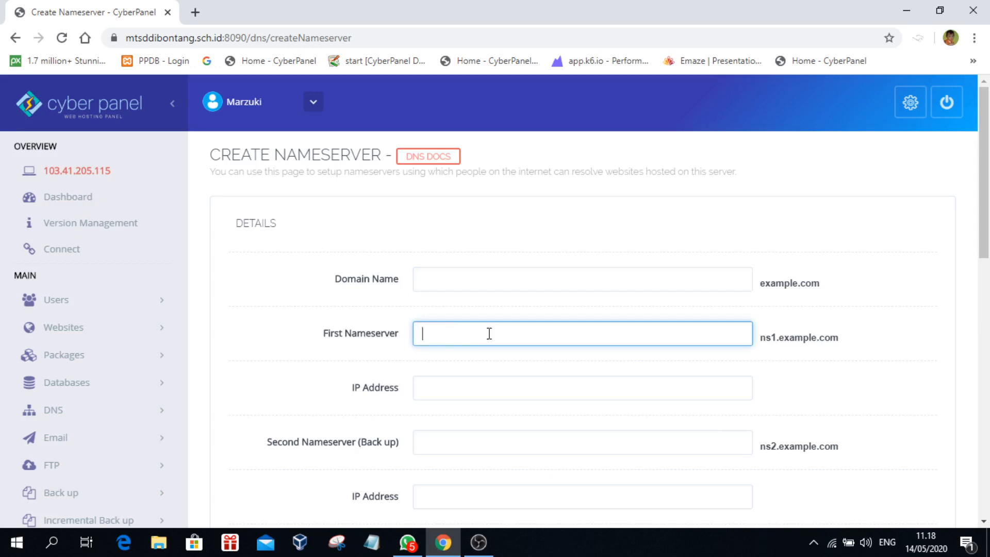
click(464, 289)
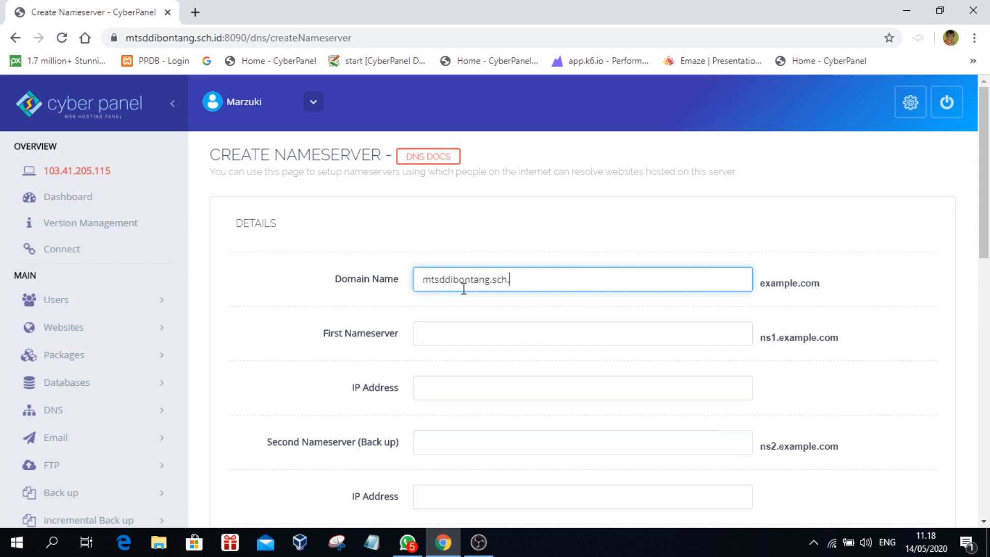
key(ctrl+a)
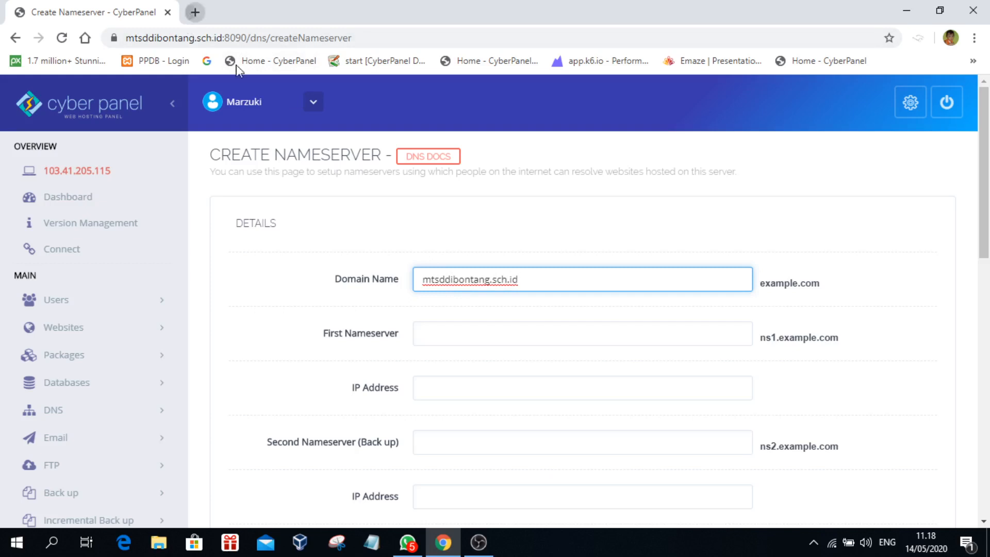
click(195, 11)
text(clou)
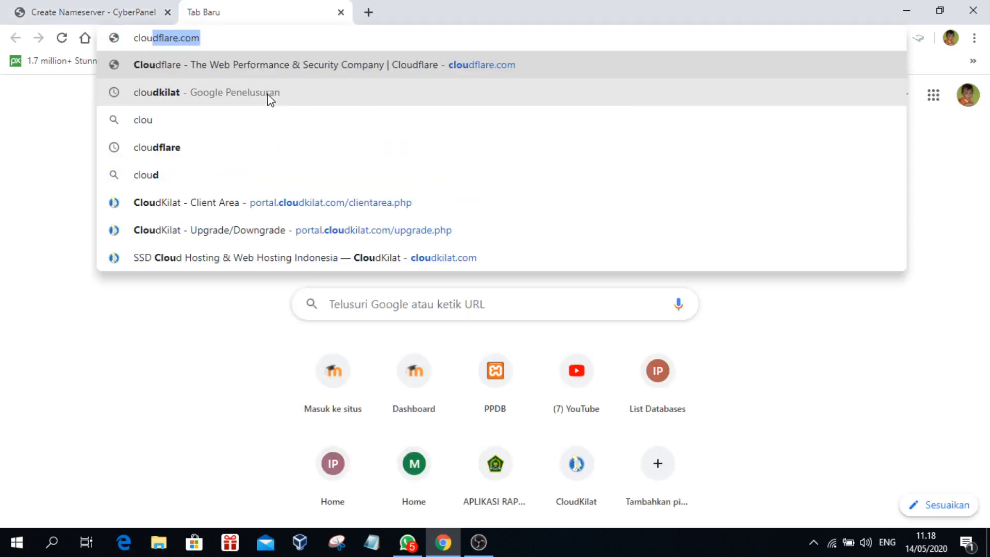
Step: Open the CloudKilat website via the cloudkilat search, then return to CyberPanel's First Nameserver field
key(Down)
key(Return)
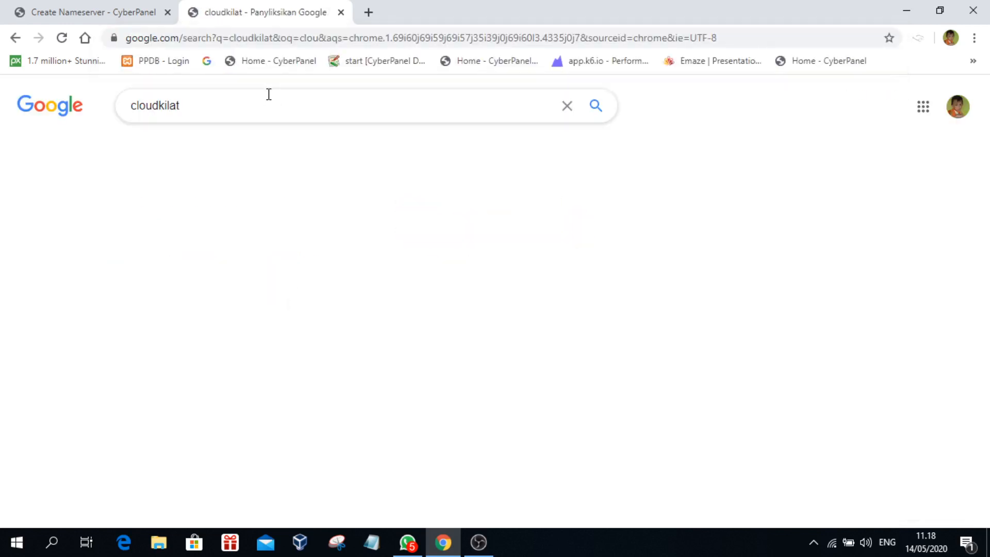
click(265, 227)
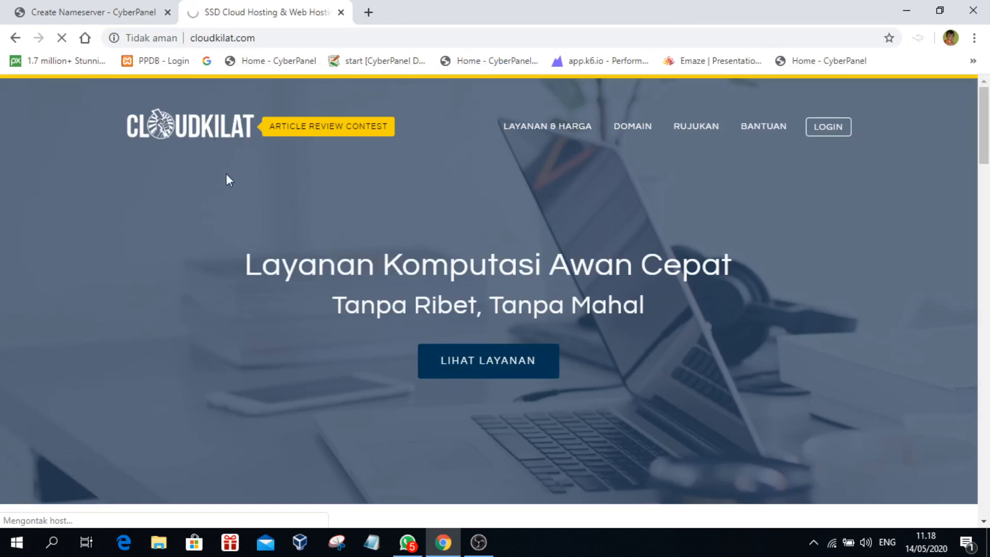
click(93, 12)
click(454, 337)
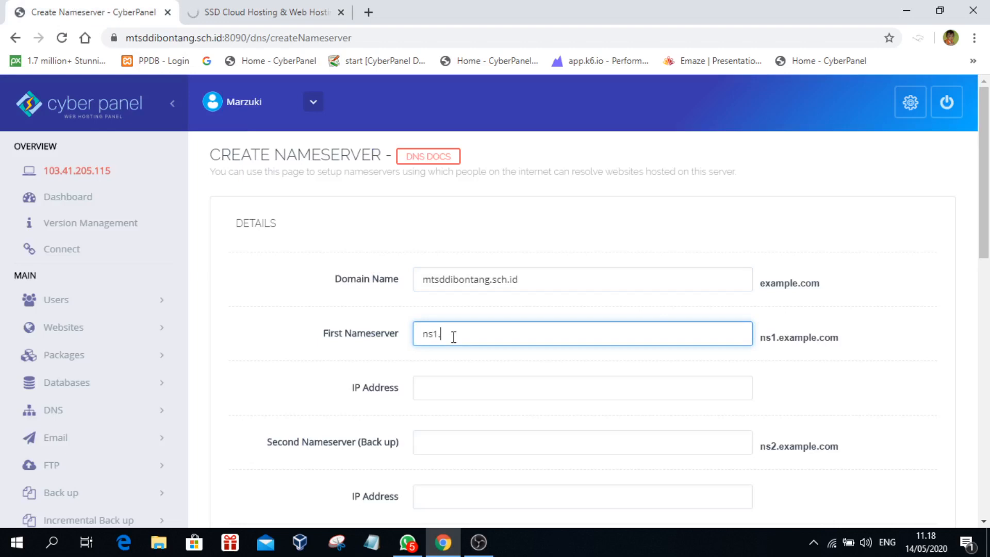
Step: Make the First Nameserver ns1.mtsddibontang.sch.id by pasting the copied domain after 'ns1.'
key(shift+Tab)
key(ctrl+c)
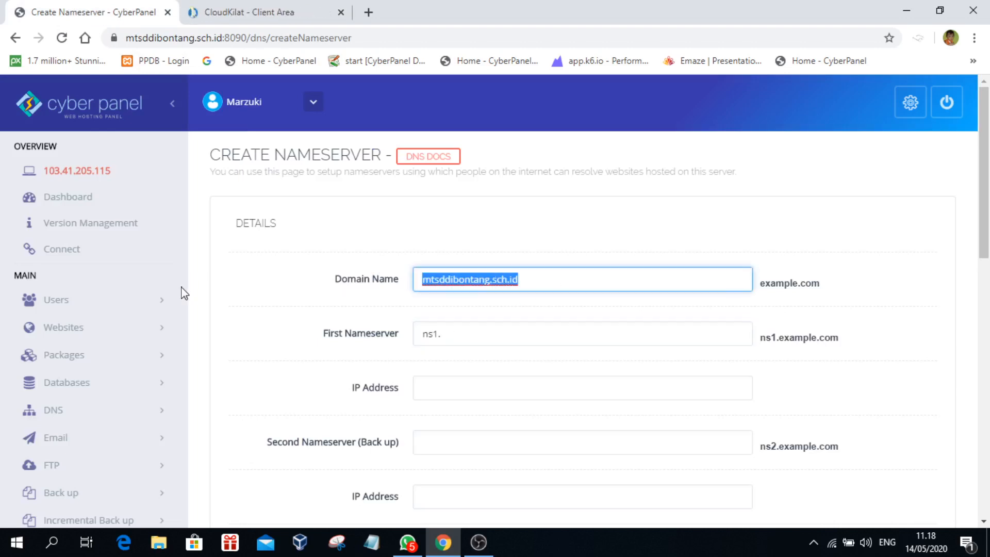
click(493, 338)
key(ctrl+v)
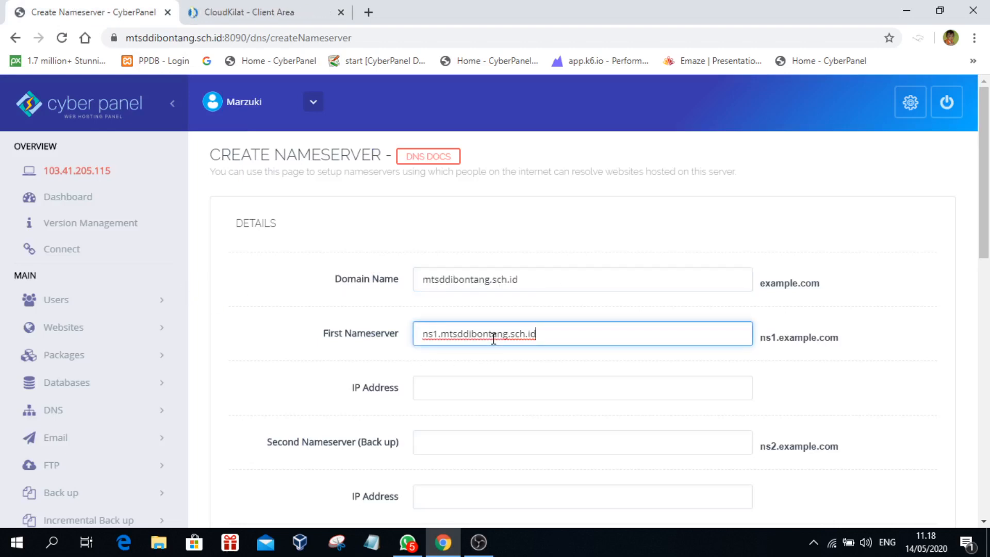
click(441, 382)
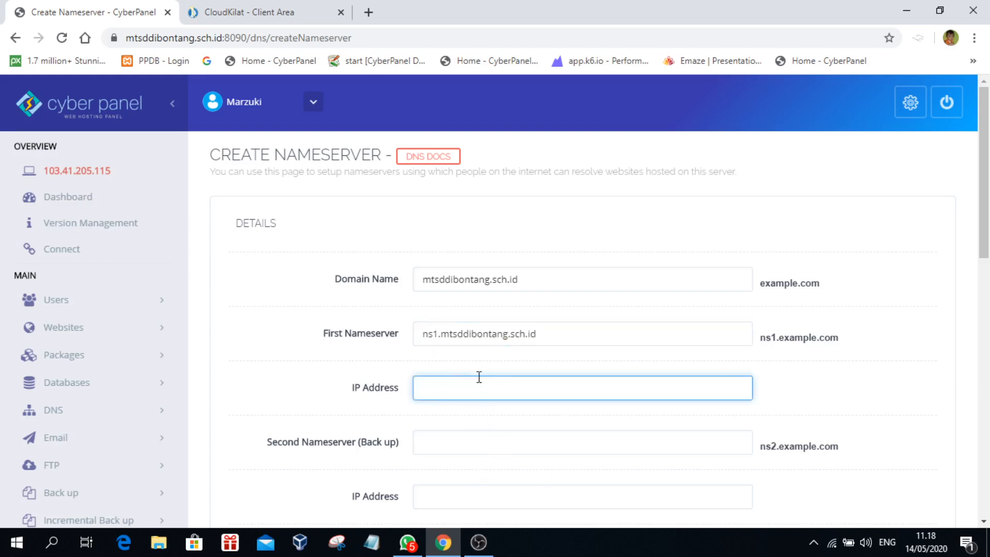
click(257, 12)
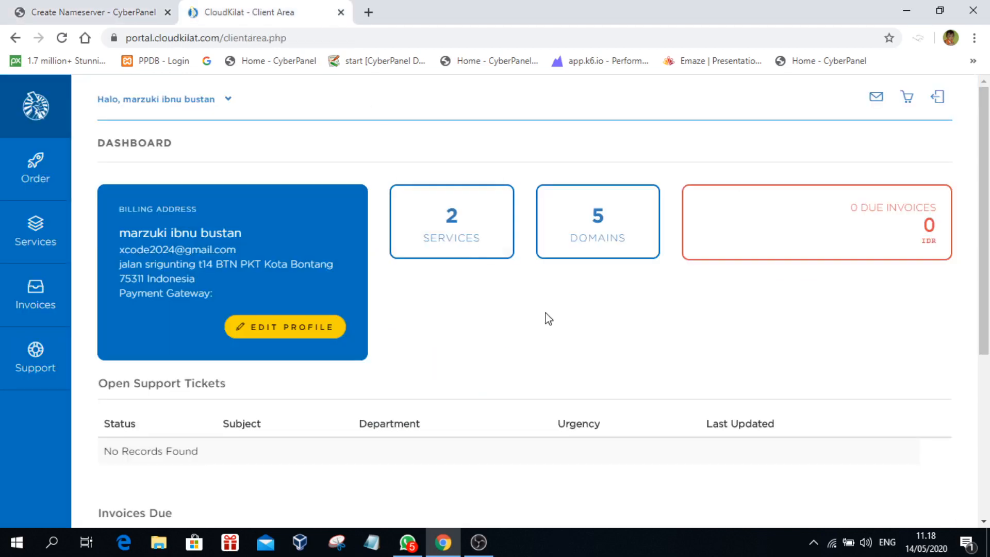
Step: In CloudKilat Domains, manage mtsalikhlasbontang.sch.id and view its current nameservers
click(609, 247)
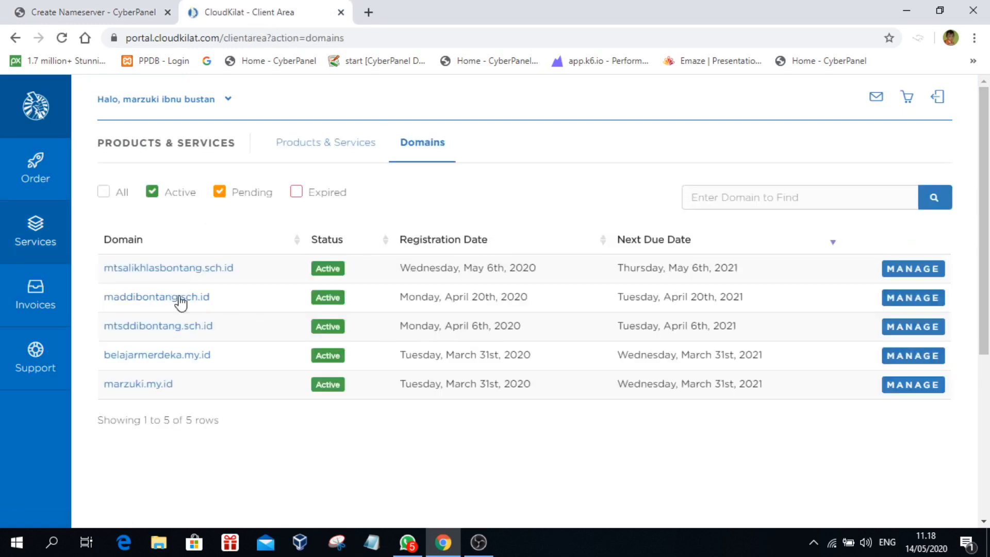
click(915, 273)
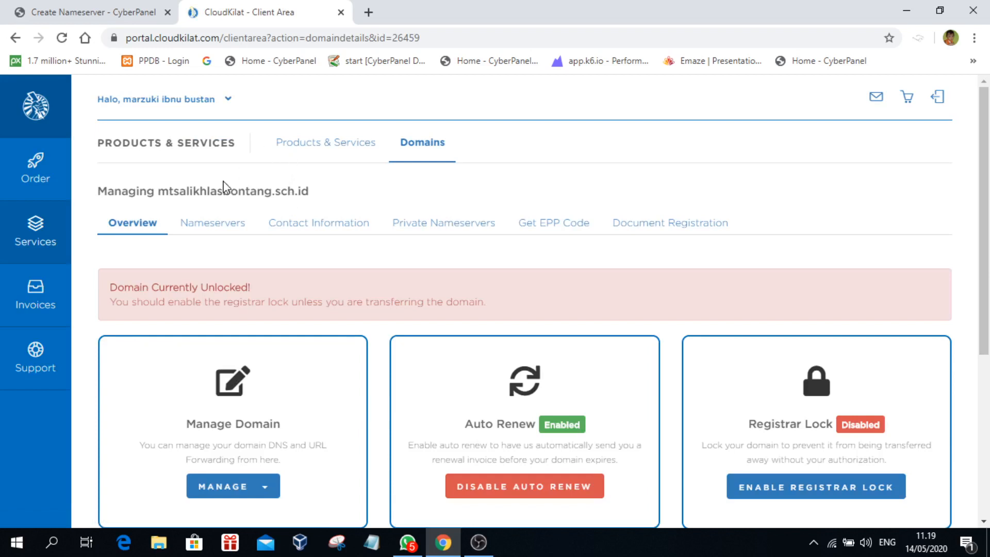
click(212, 223)
drag(253, 394, 398, 394)
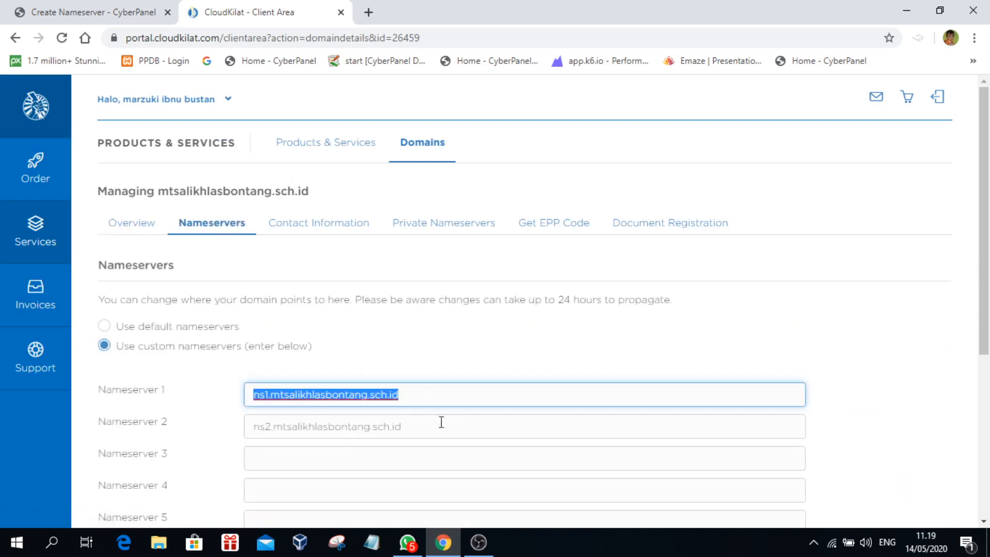
key(Tab)
click(95, 15)
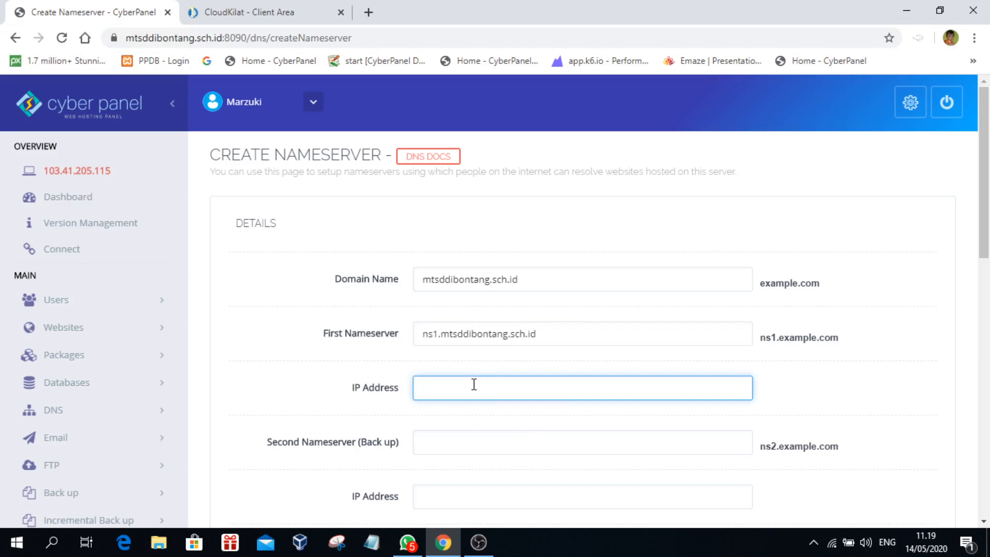
Step: List the domain's private nameservers and copy the ns1 IP 103.41.205.40
click(234, 15)
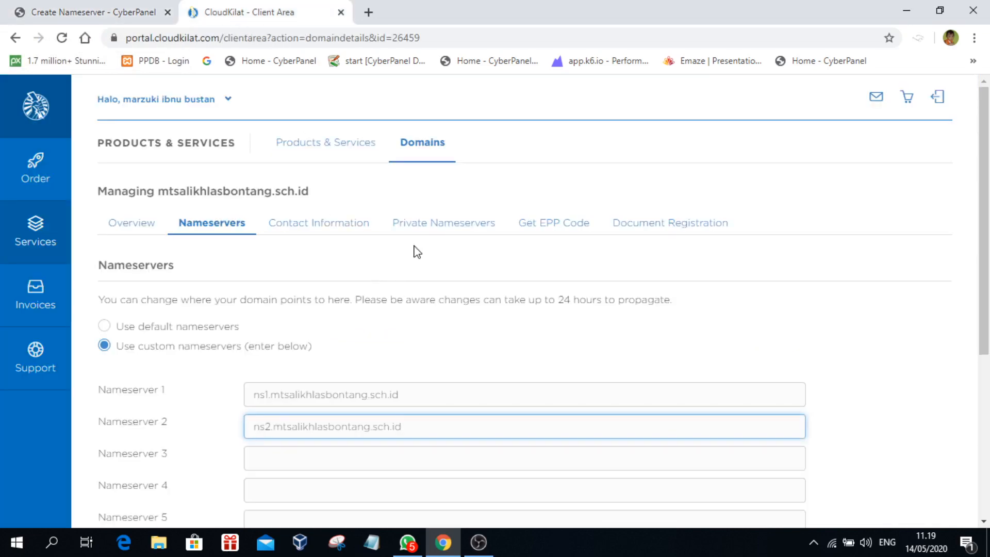
click(442, 223)
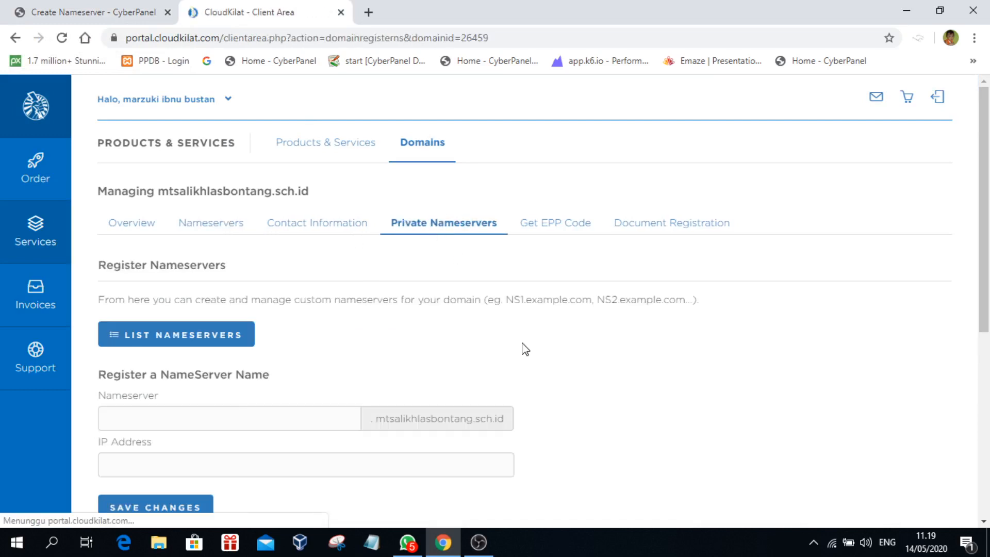
scroll(525, 349, down, 6)
scroll(528, 363, up, 4)
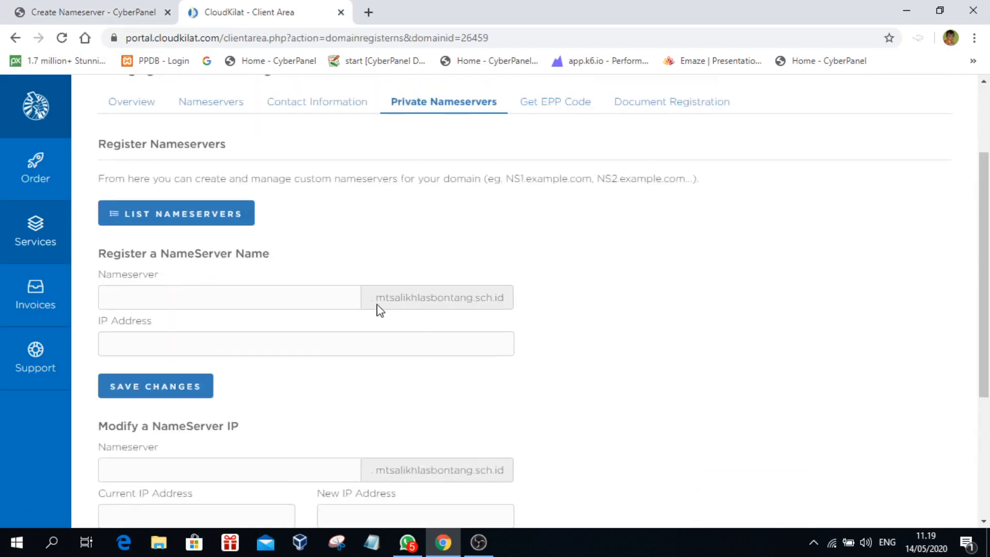
click(172, 221)
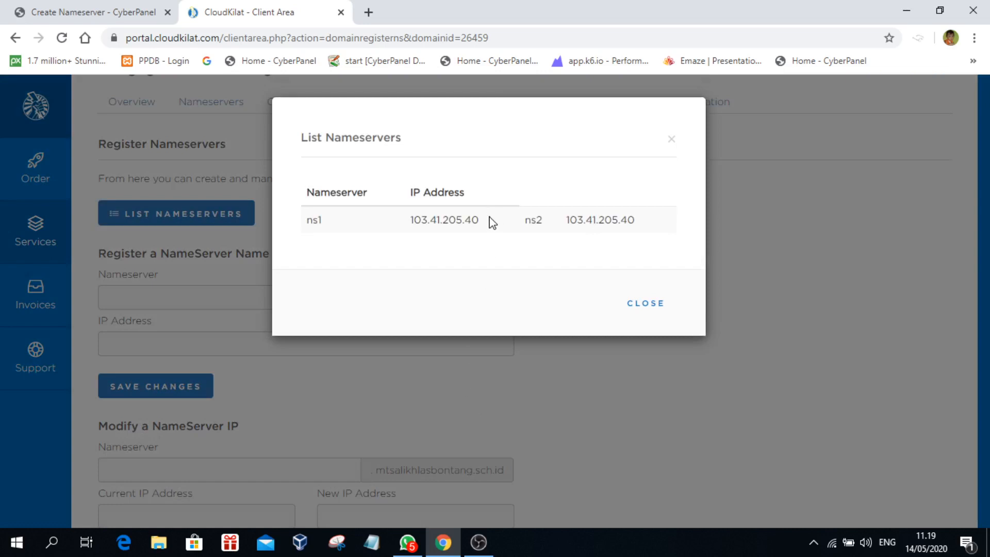
drag(487, 218, 383, 221)
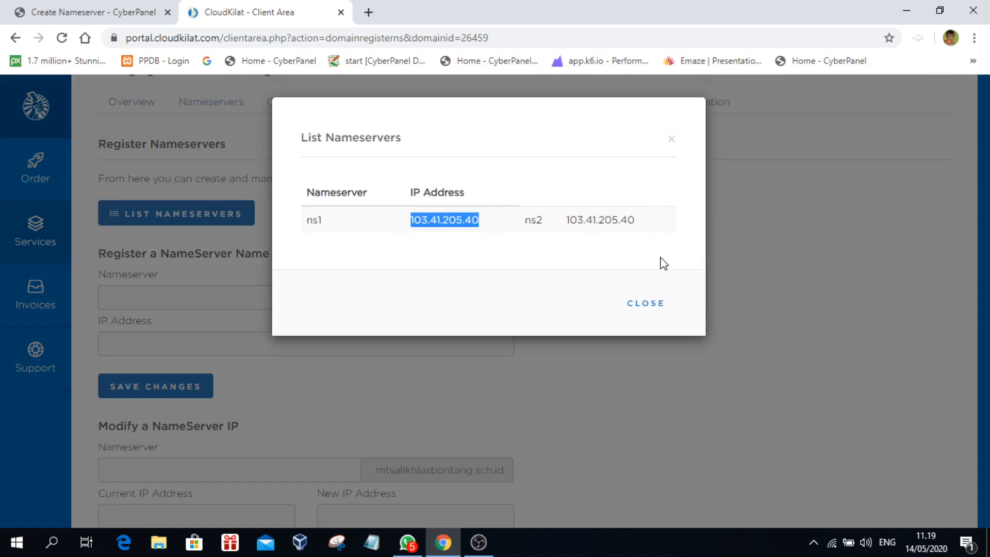
click(671, 139)
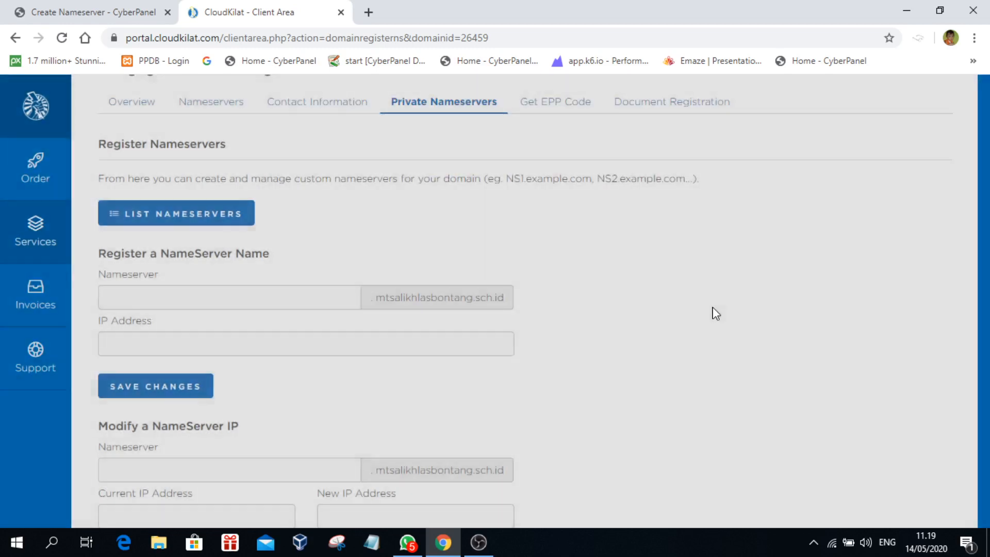
scroll(714, 315, up, 2)
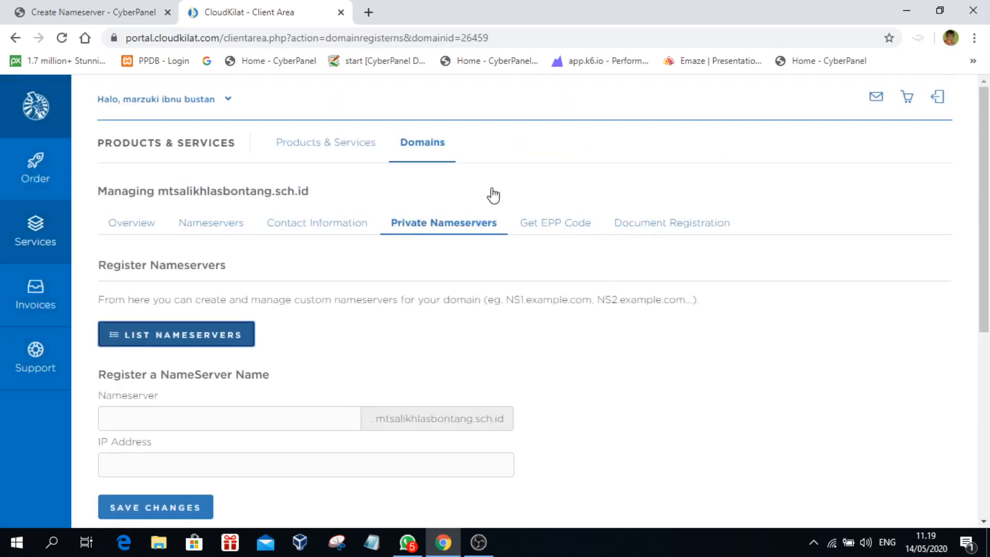
click(45, 12)
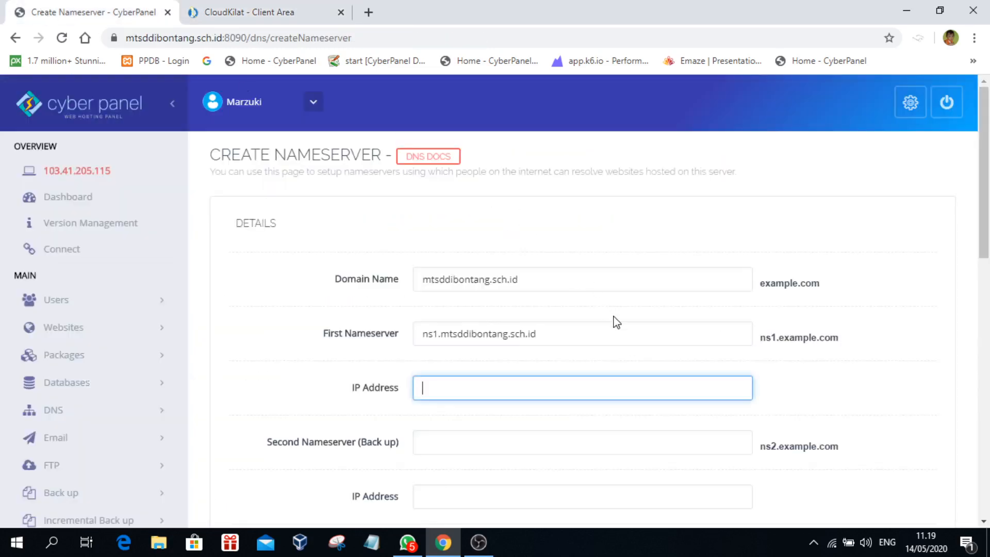
Step: Leave the nameserver form unsubmitted and go to DNS > Add/Delete Records
scroll(504, 380, down, 4)
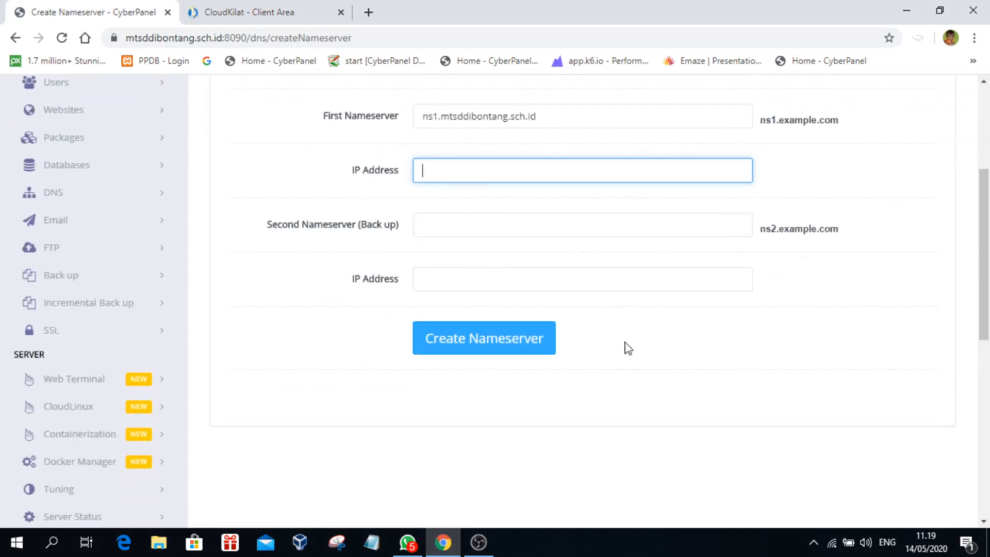
scroll(327, 400, up, 3)
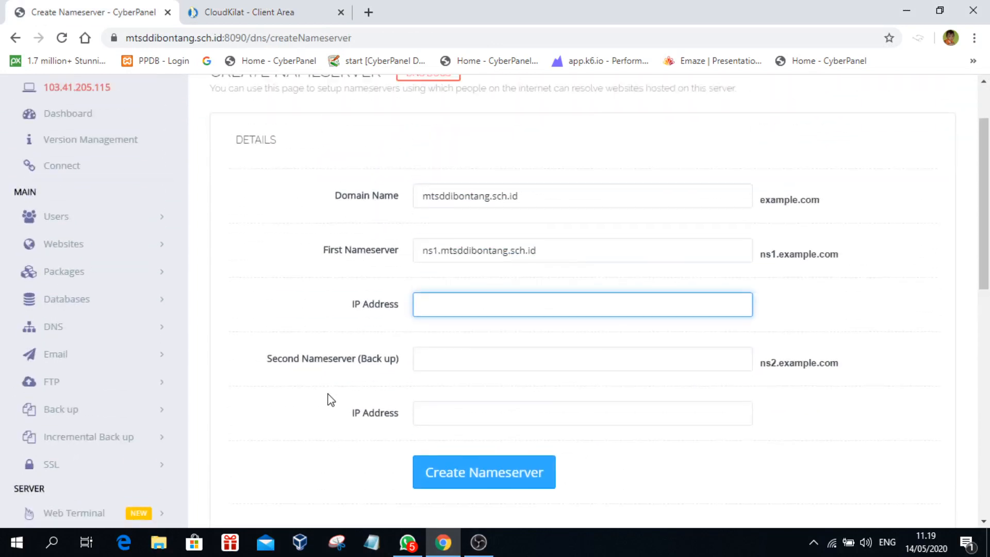
click(80, 338)
scroll(214, 426, down, 1)
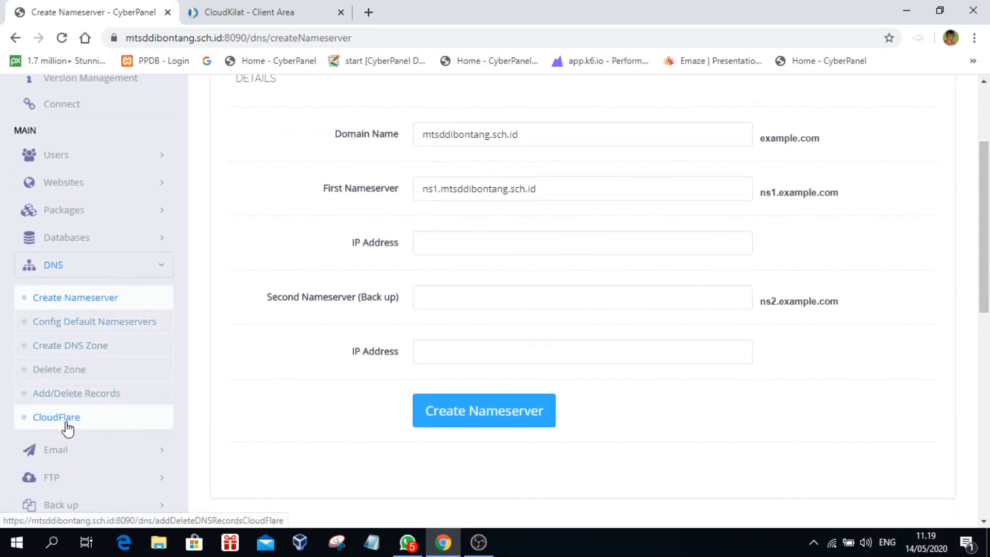
click(48, 392)
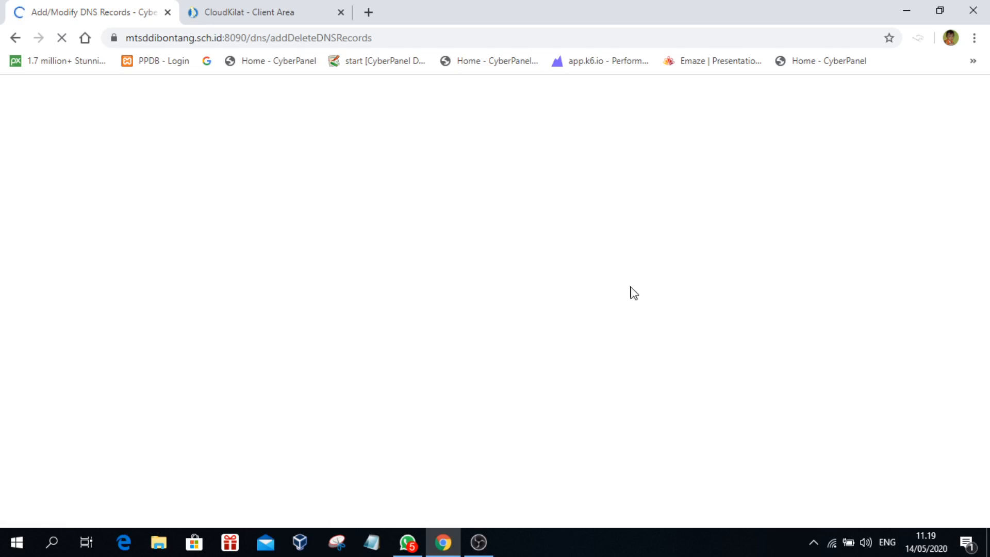
Step: Load the DNS records for mtsddibontang.sch.id via Select Domain
click(276, 11)
click(77, 12)
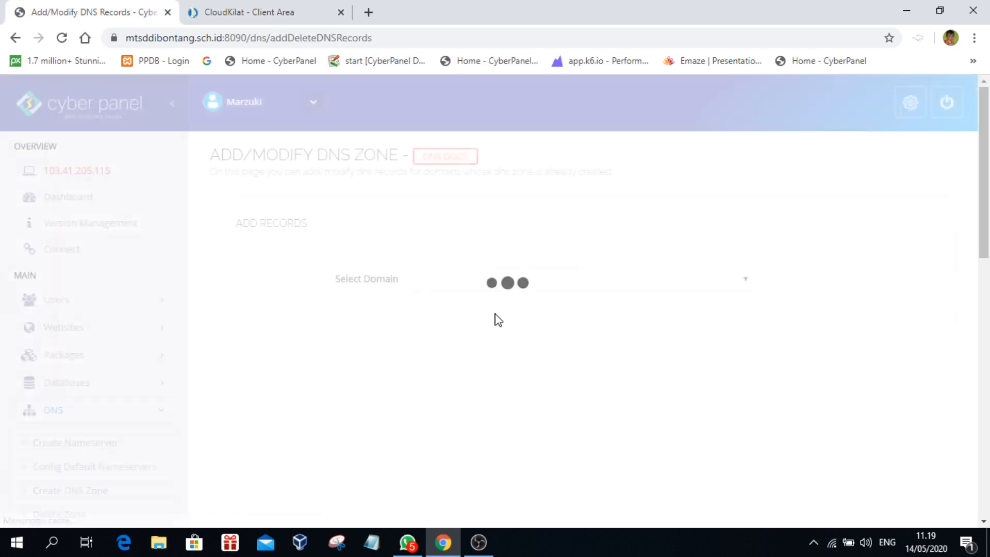
click(505, 282)
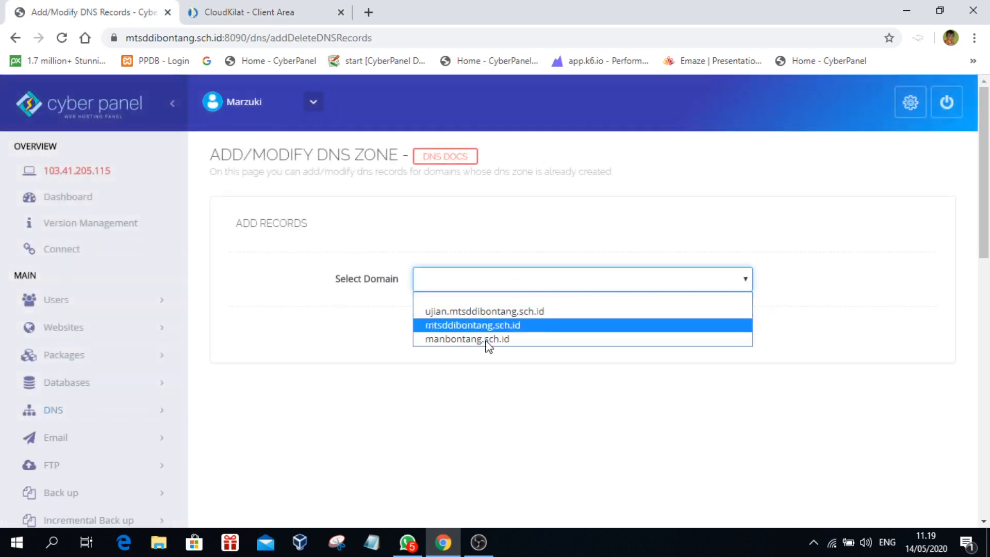
click(501, 324)
scroll(575, 379, down, 4)
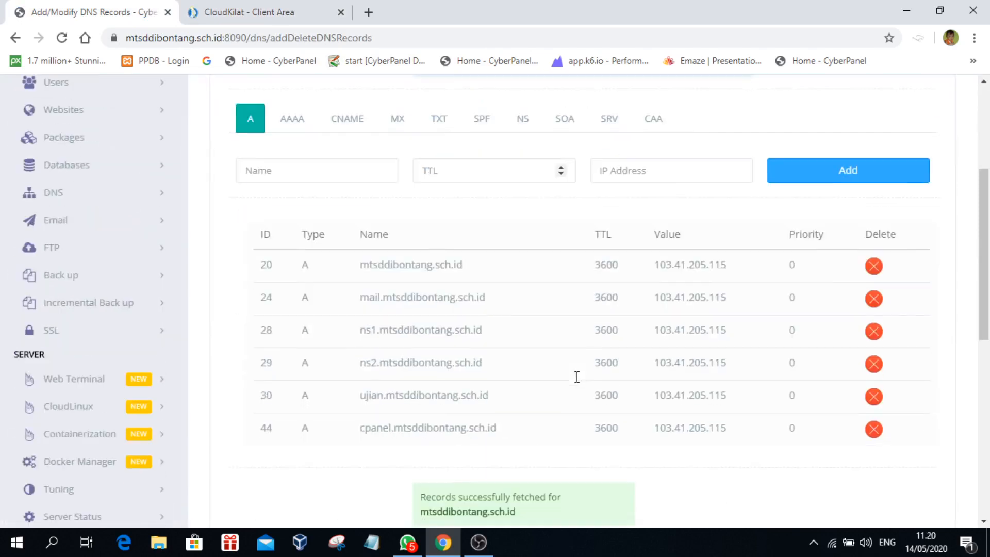
scroll(577, 380, up, 4)
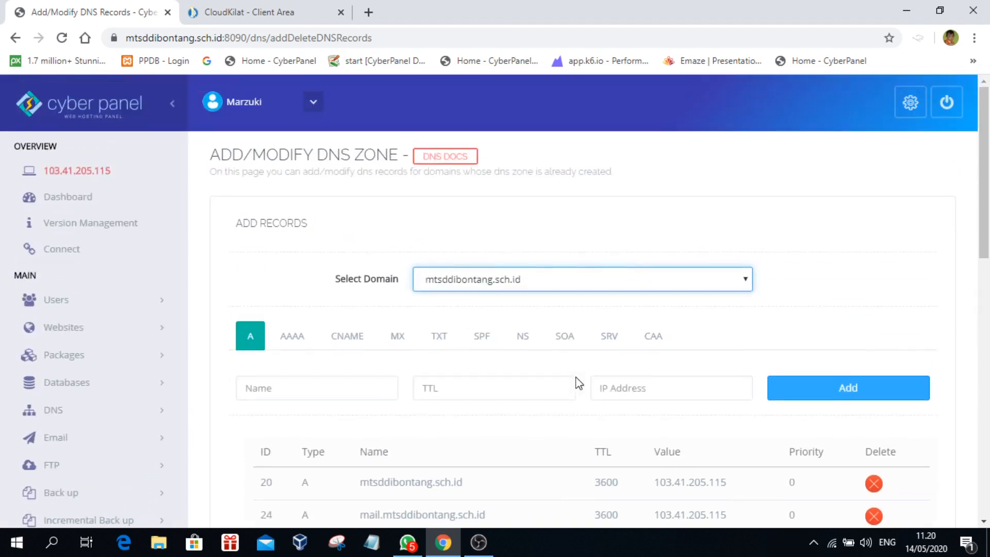
scroll(601, 393, down, 5)
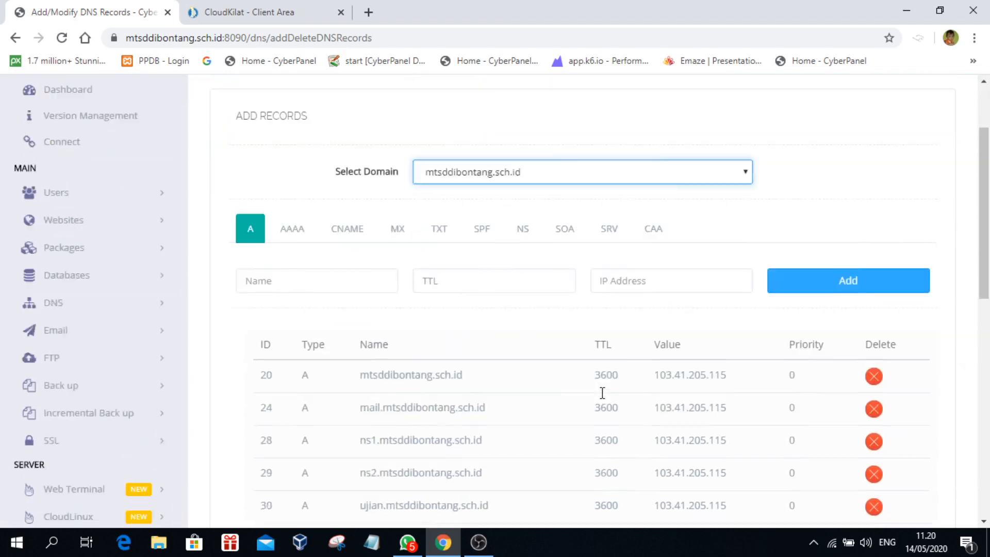
scroll(601, 393, up, 4)
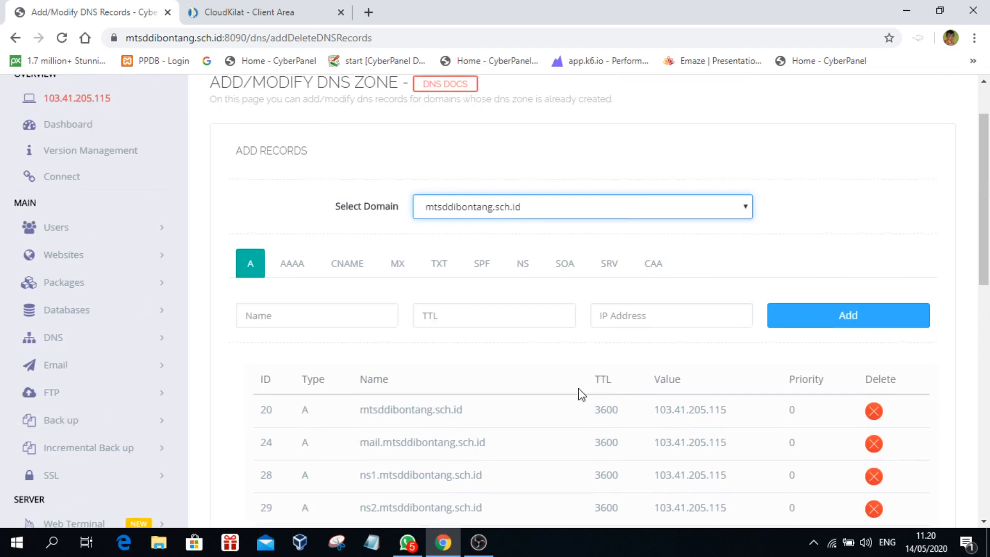
Step: Compare the zone's A, CNAME and NS records, with ns1/ns2 at 103.41.205.115
click(269, 315)
scroll(269, 315, up, 2)
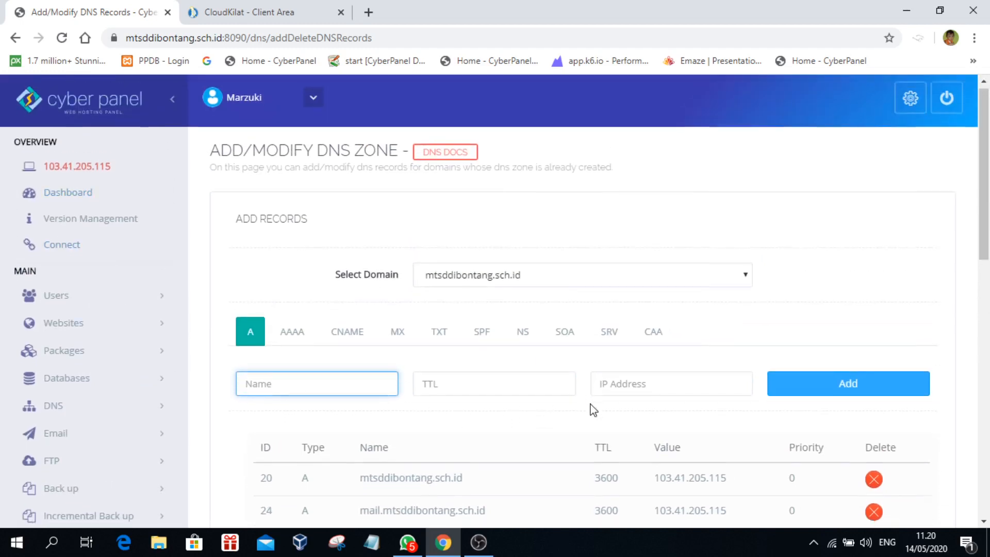
scroll(590, 409, down, 3)
scroll(440, 459, down, 3)
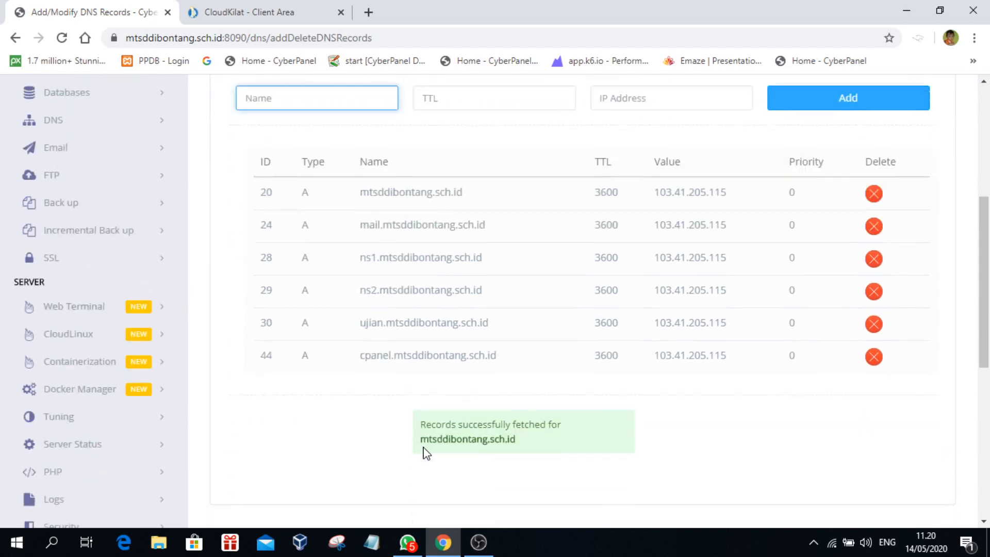
scroll(424, 450, up, 3)
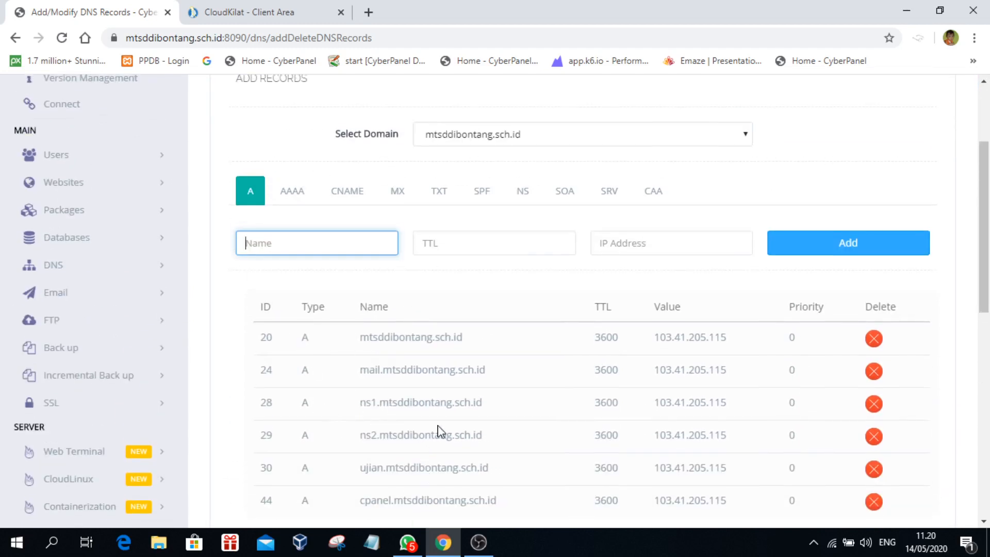
scroll(560, 450, up, 2)
click(354, 266)
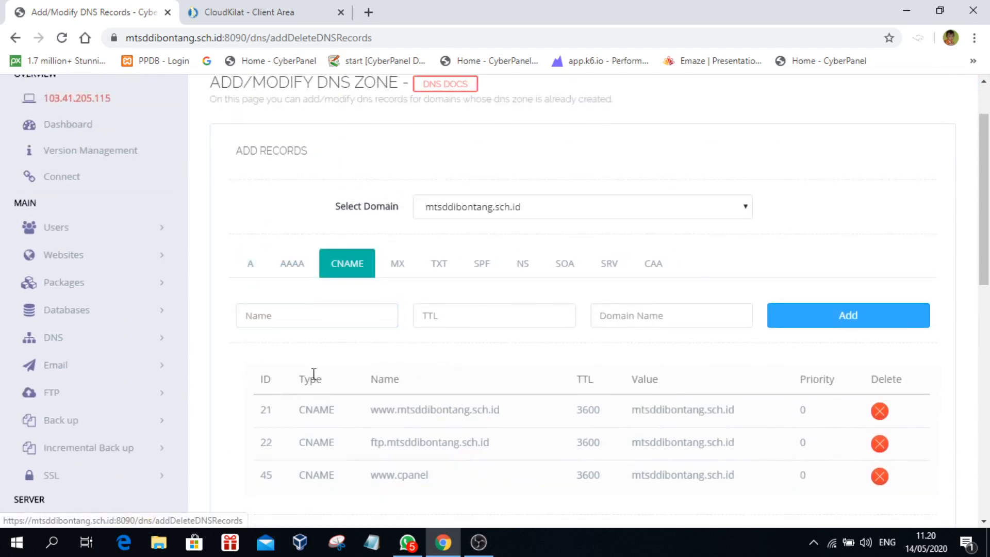
click(520, 272)
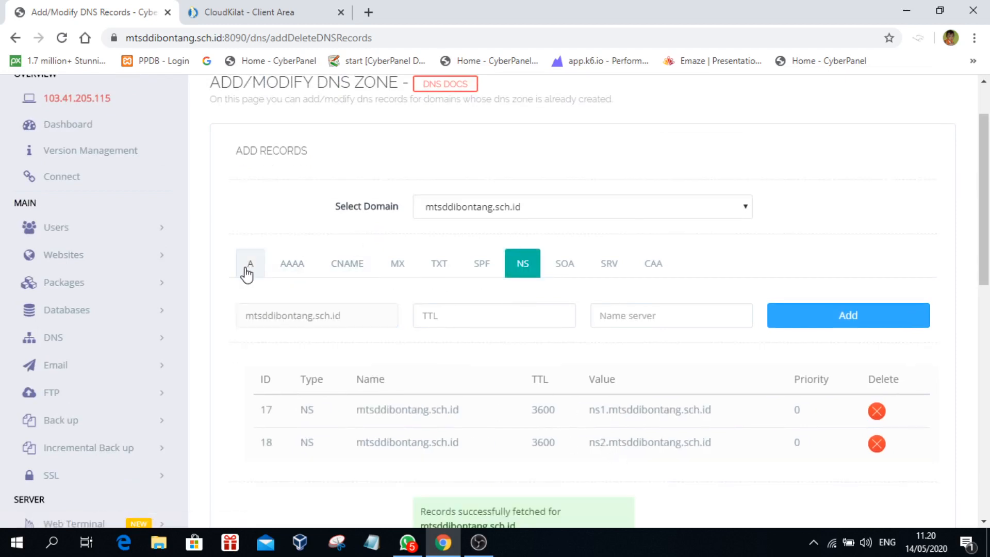
click(249, 267)
click(341, 268)
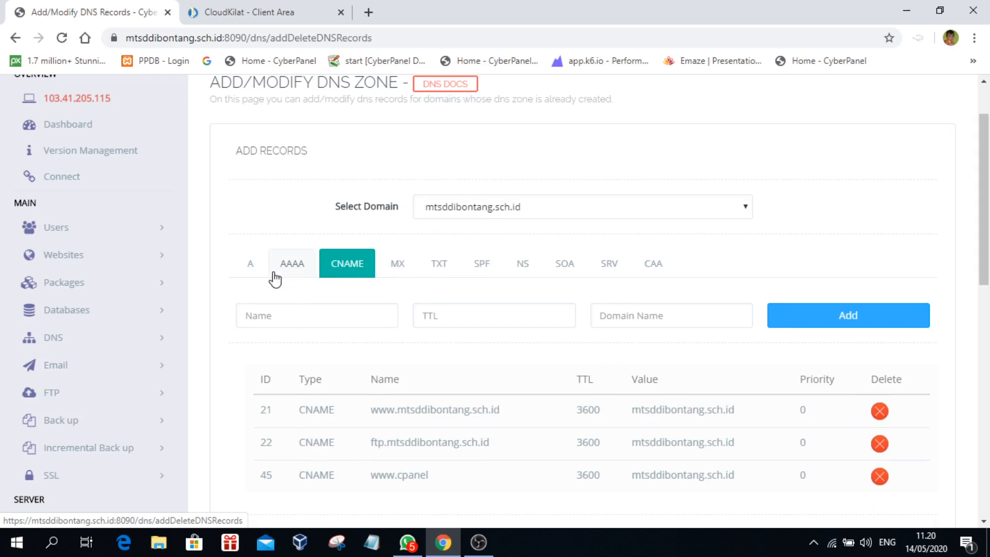
click(247, 269)
click(361, 276)
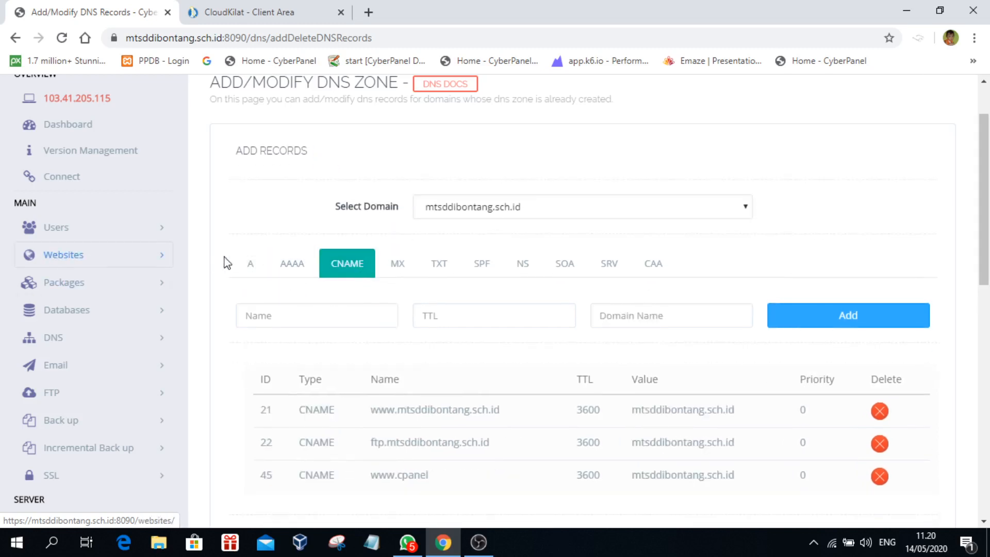
click(257, 269)
click(362, 266)
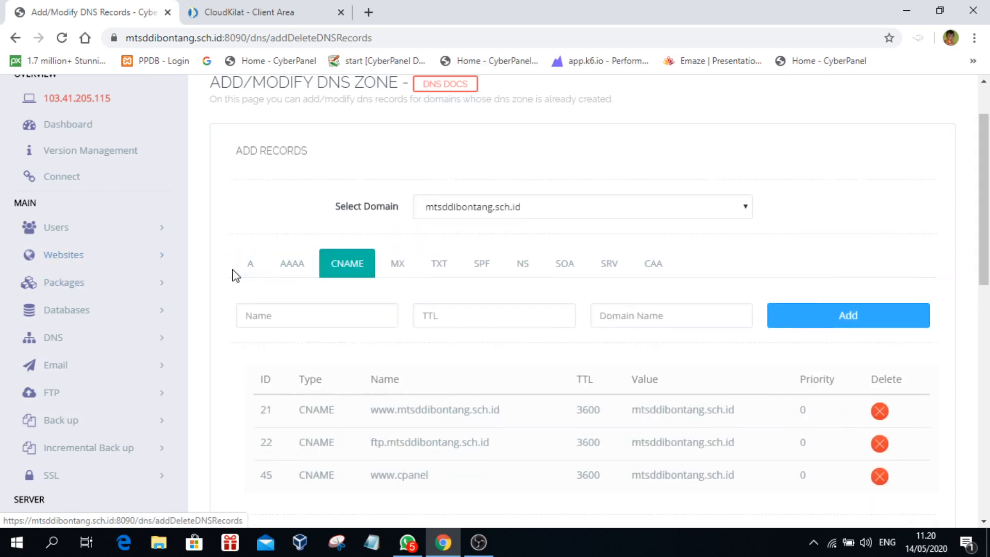
click(253, 267)
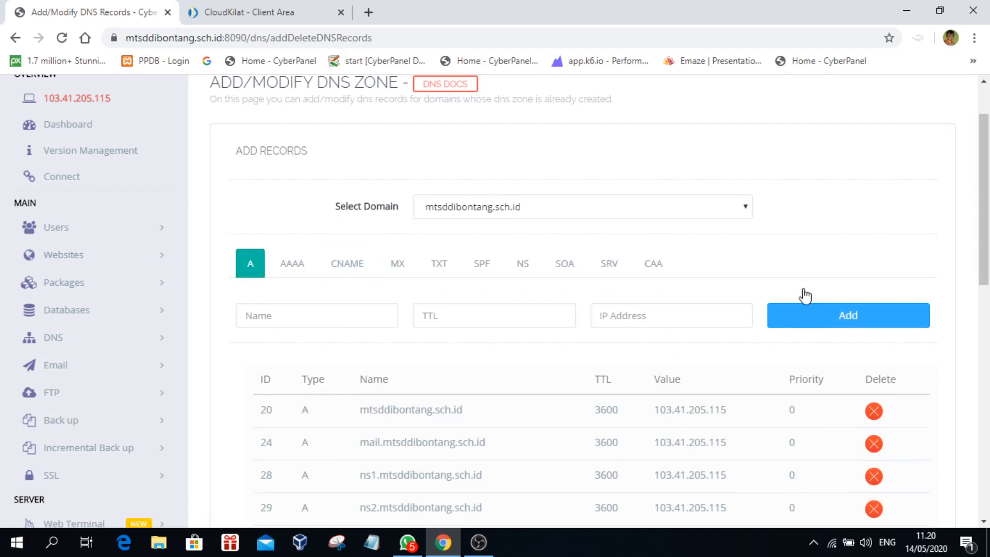
Step: Scroll through the A records list to review the zone's entries
scroll(691, 381, down, 3)
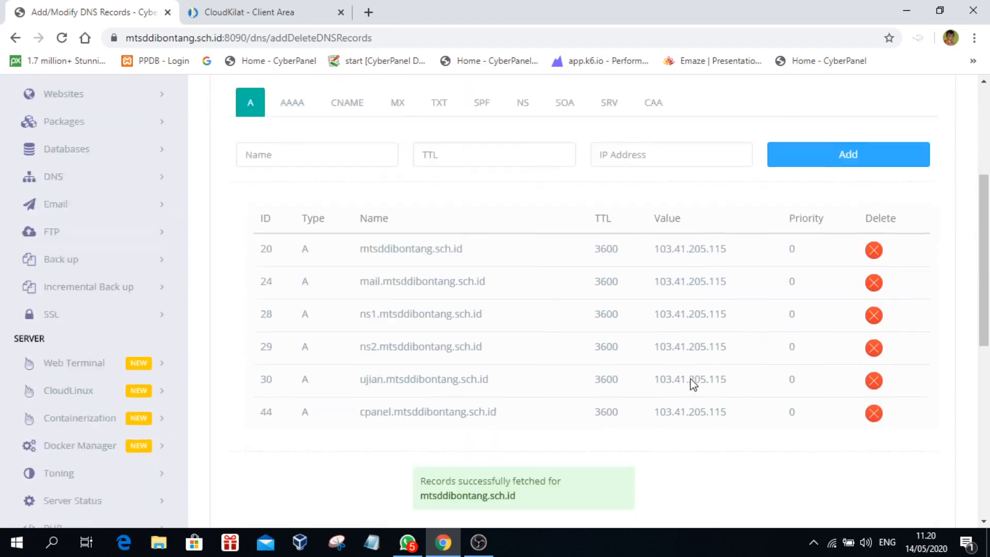
scroll(691, 382, up, 2)
scroll(692, 384, up, 1)
scroll(693, 381, up, 2)
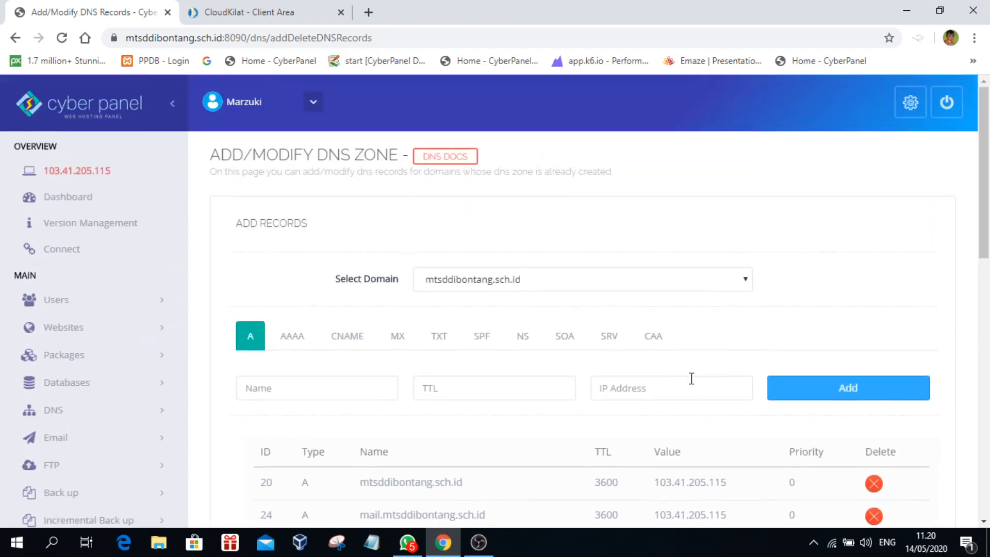
scroll(647, 377, down, 4)
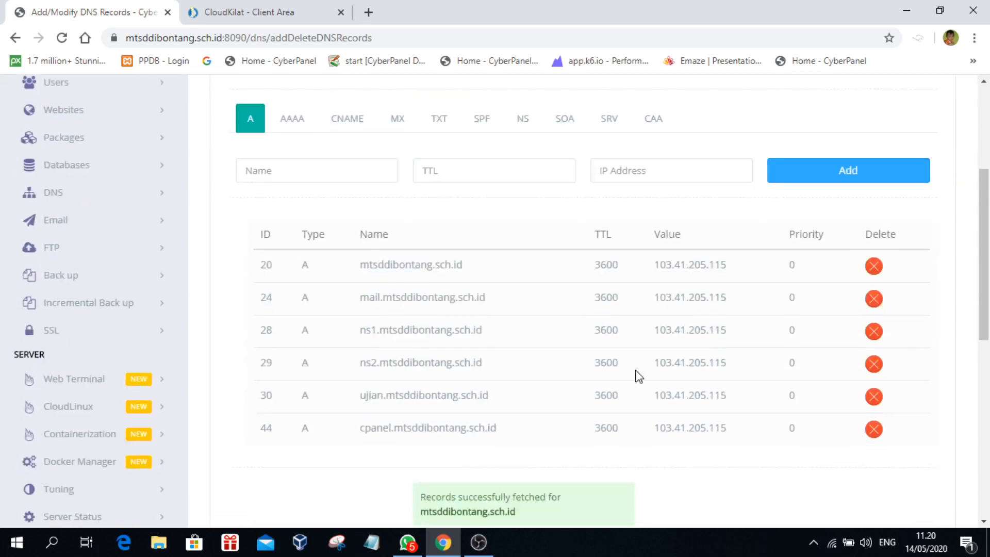
scroll(544, 337, up, 3)
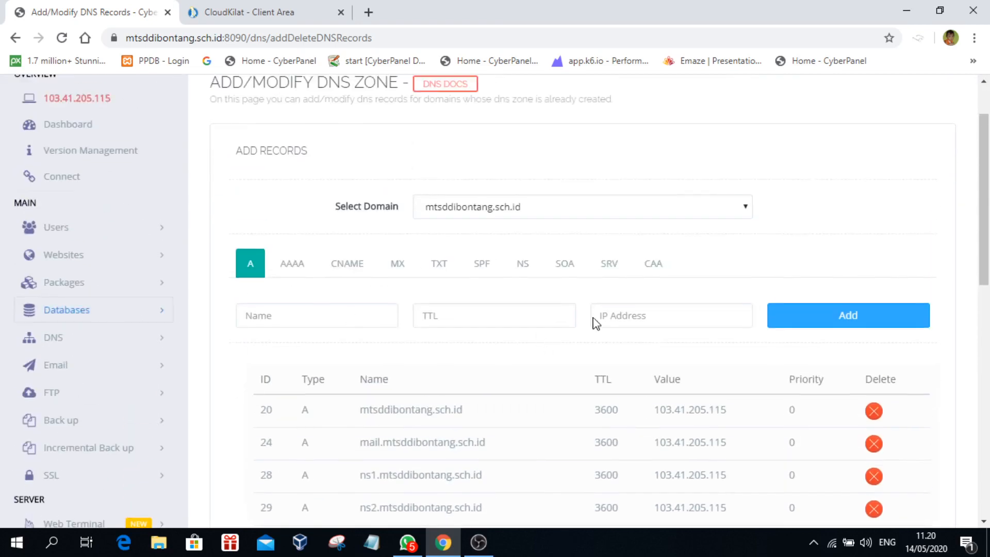
scroll(613, 350, up, 1)
scroll(618, 358, up, 1)
scroll(618, 358, down, 1)
scroll(618, 358, up, 1)
scroll(619, 357, down, 1)
scroll(525, 359, up, 1)
scroll(524, 359, down, 1)
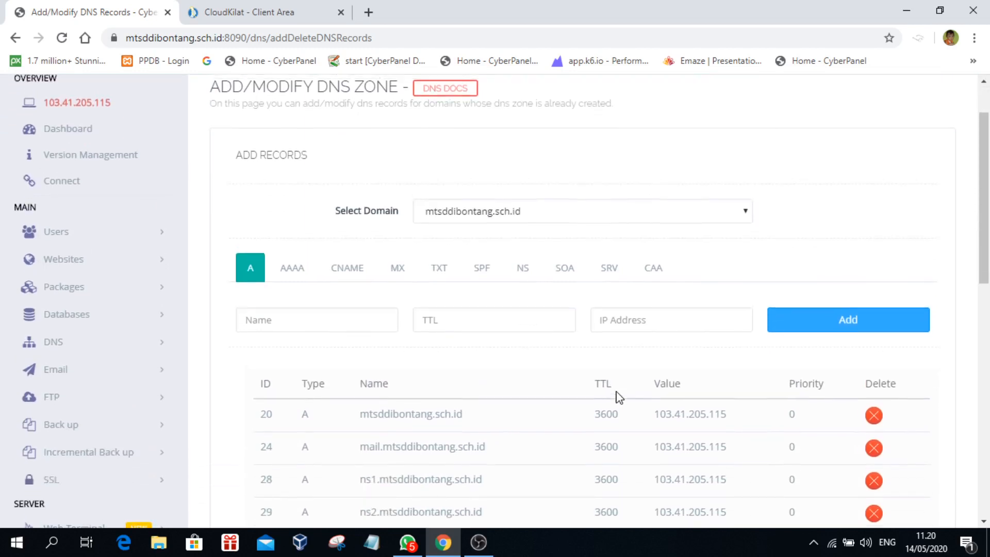
scroll(618, 395, down, 1)
scroll(326, 323, up, 1)
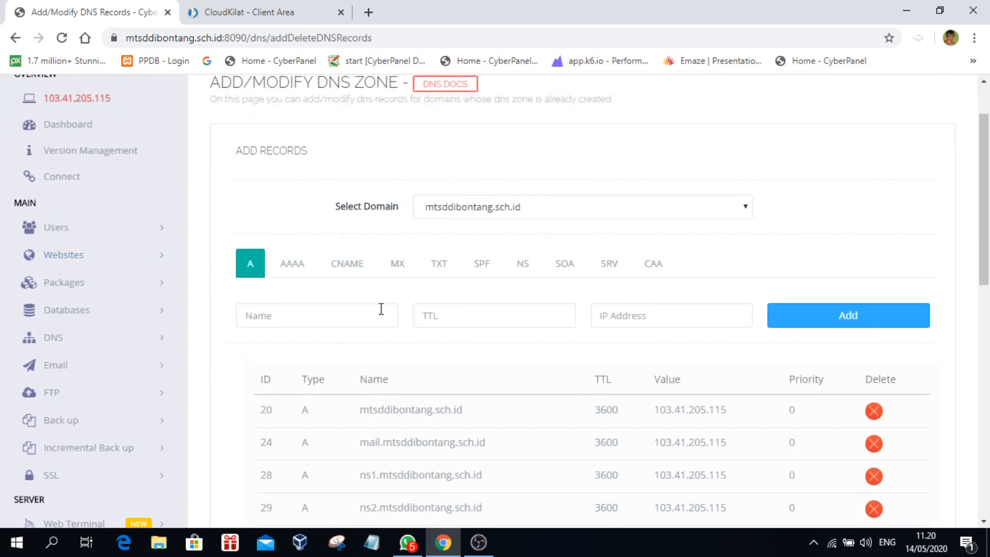
scroll(541, 340, up, 1)
scroll(517, 335, down, 1)
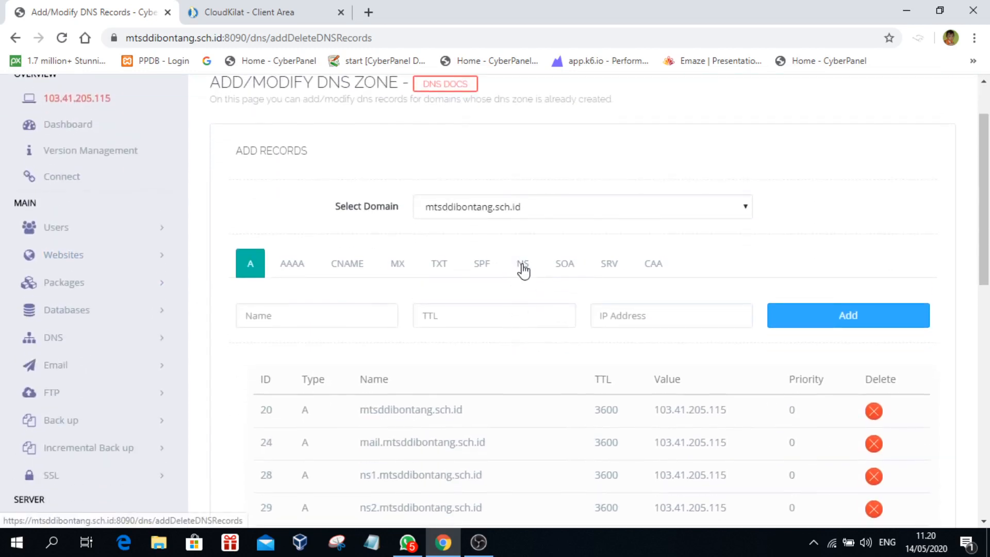
click(282, 14)
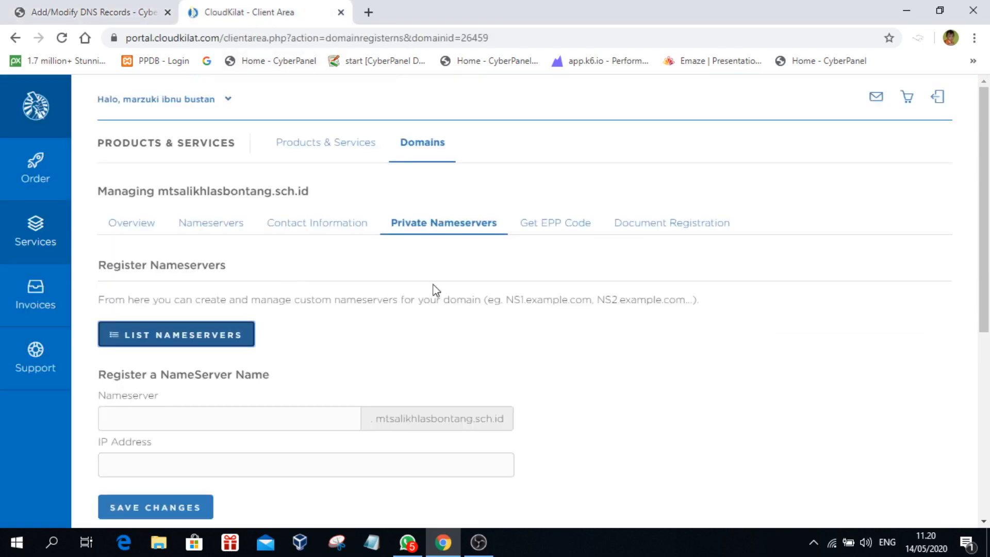
Step: Back in CyberPanel, go to DNS > Create Nameserver from the sidebar
click(95, 13)
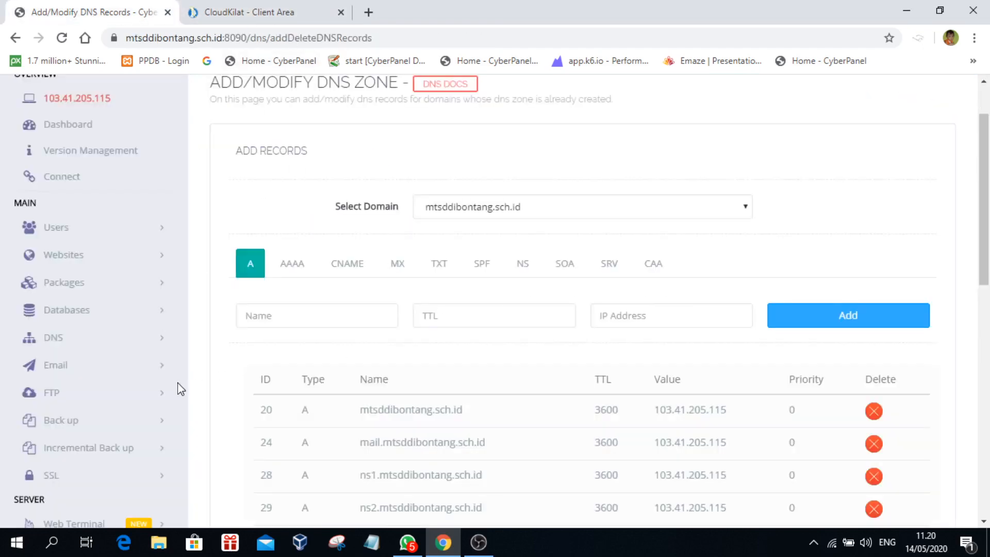
scroll(182, 392, down, 3)
scroll(194, 296, up, 3)
click(54, 337)
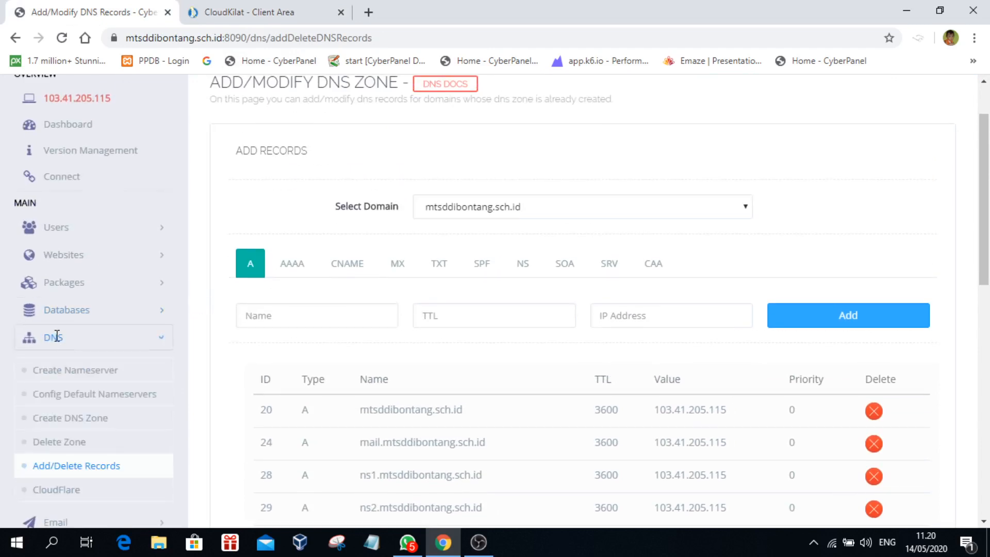
click(70, 372)
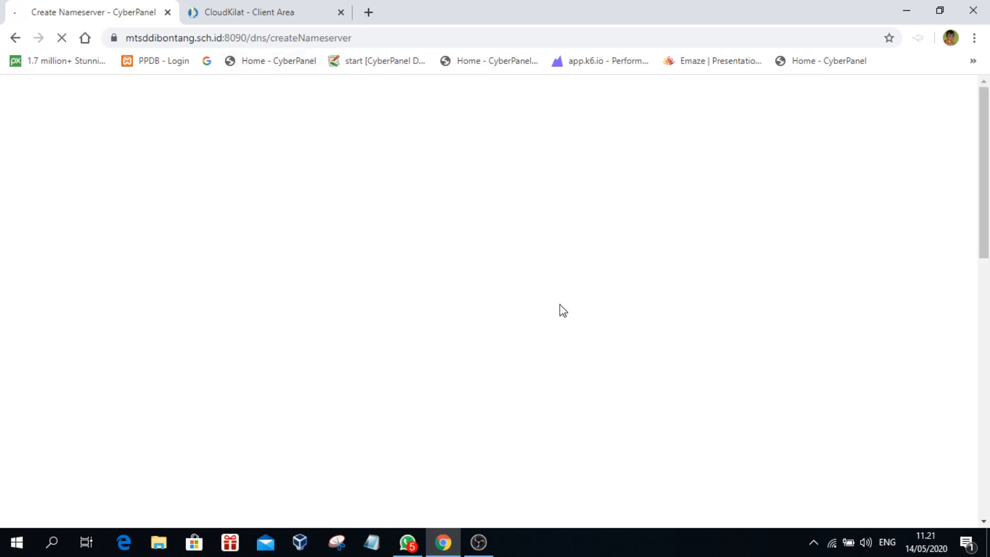
Step: Scroll over the Create Nameserver form, then go to the CloudFlare Add/Modify DNS Zone page
scroll(534, 347, down, 3)
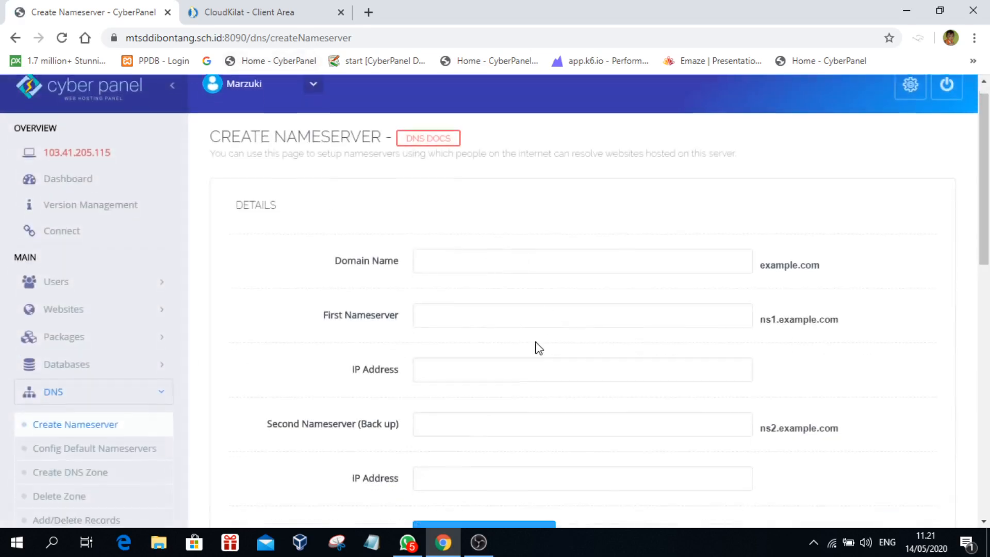
scroll(524, 336, up, 3)
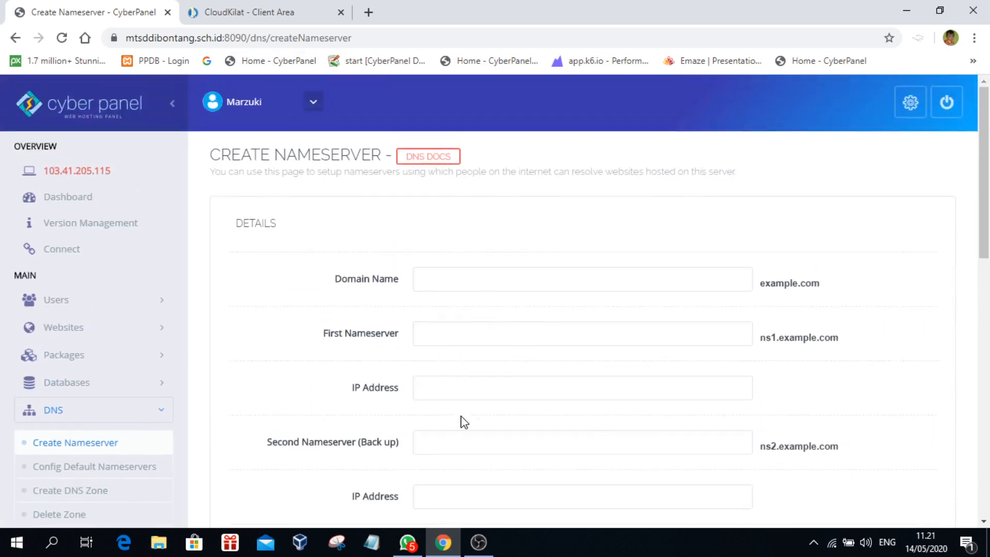
scroll(464, 421, down, 3)
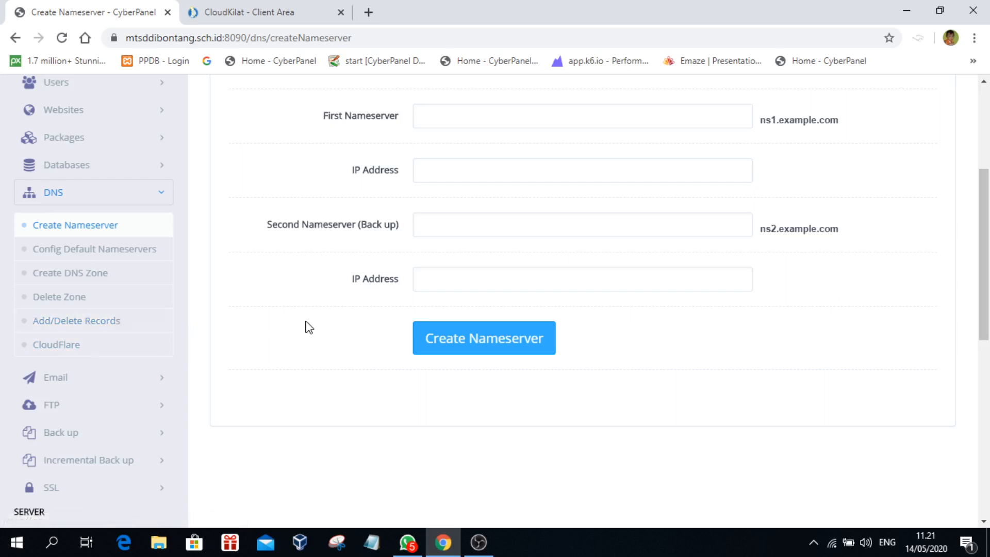
click(46, 346)
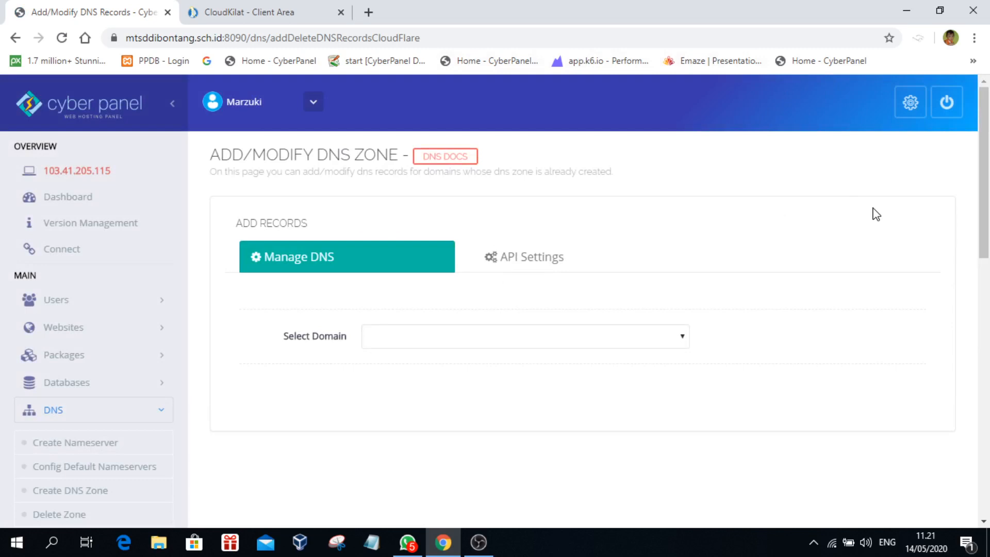
click(681, 340)
click(682, 339)
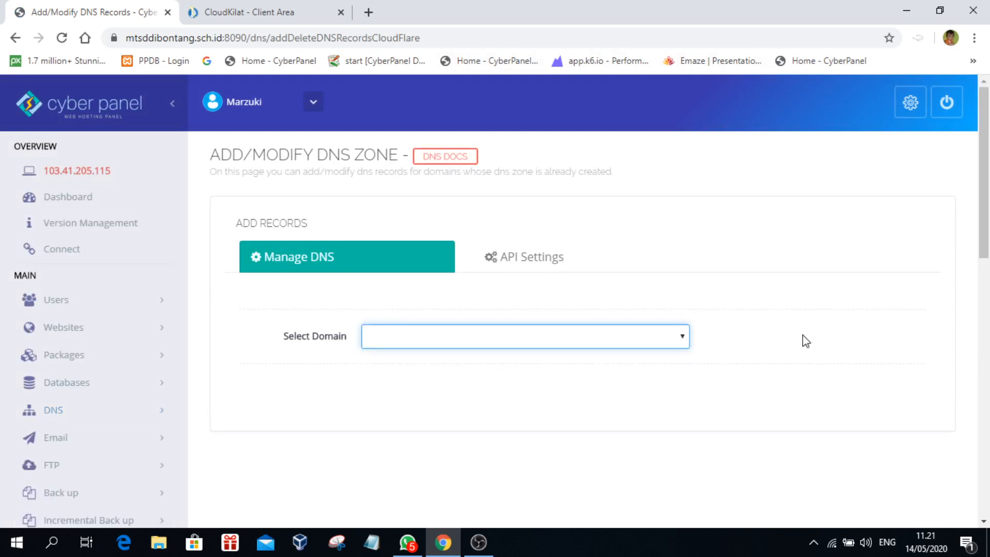
click(513, 256)
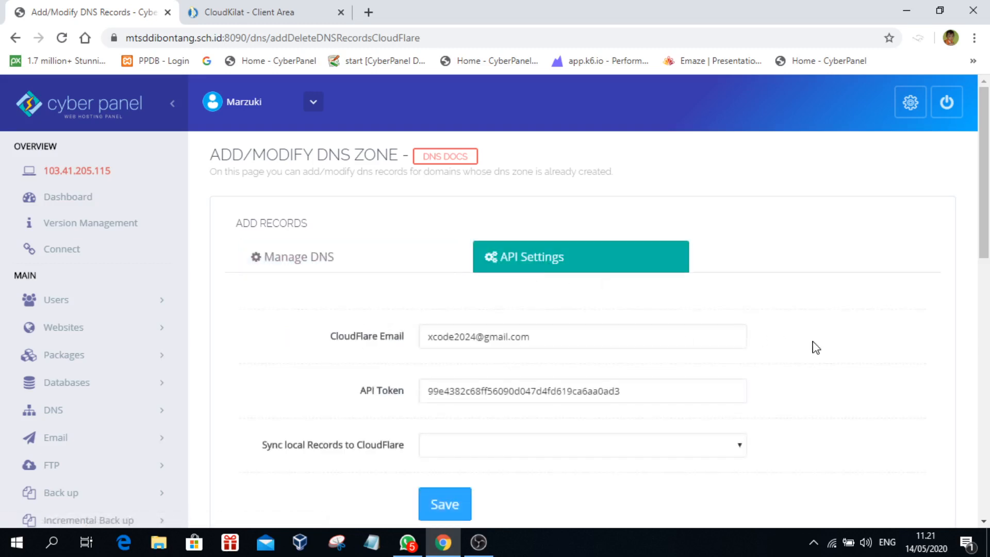
key(Tab)
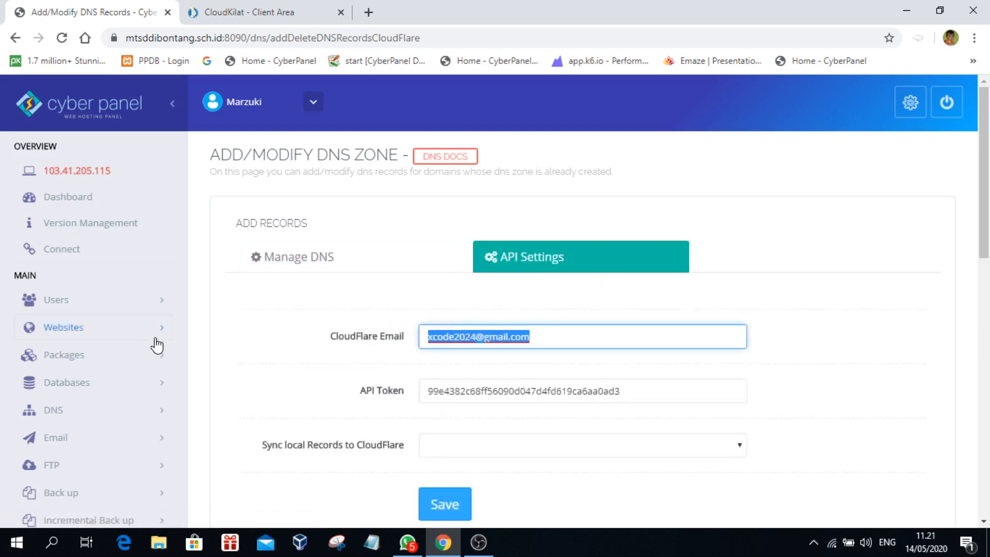
click(784, 380)
key(Tab)
click(838, 399)
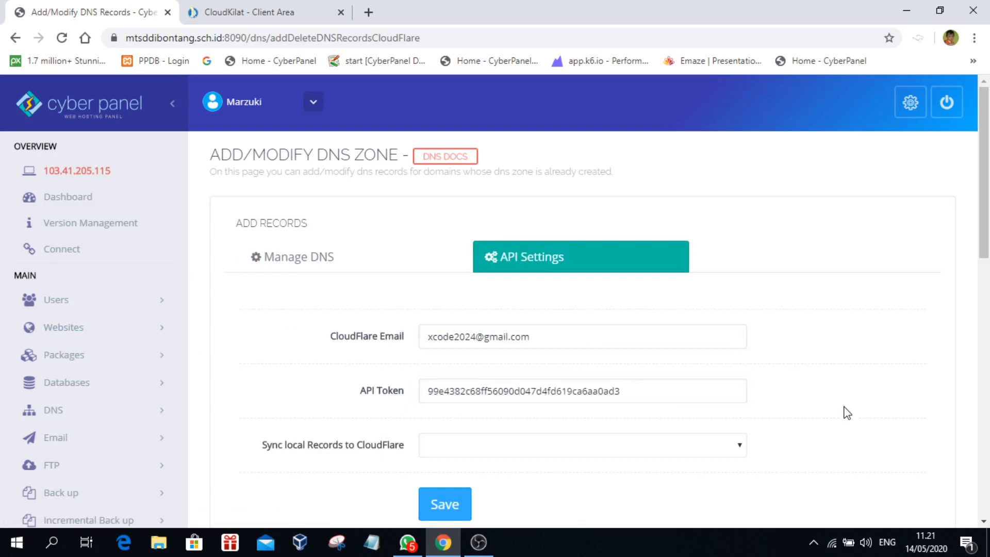
scroll(871, 438, down, 1)
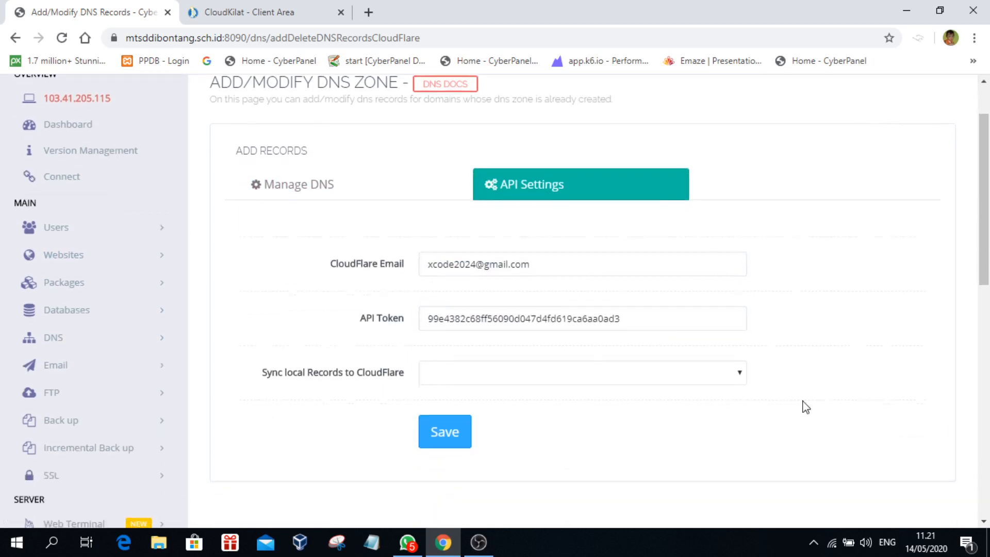
click(739, 371)
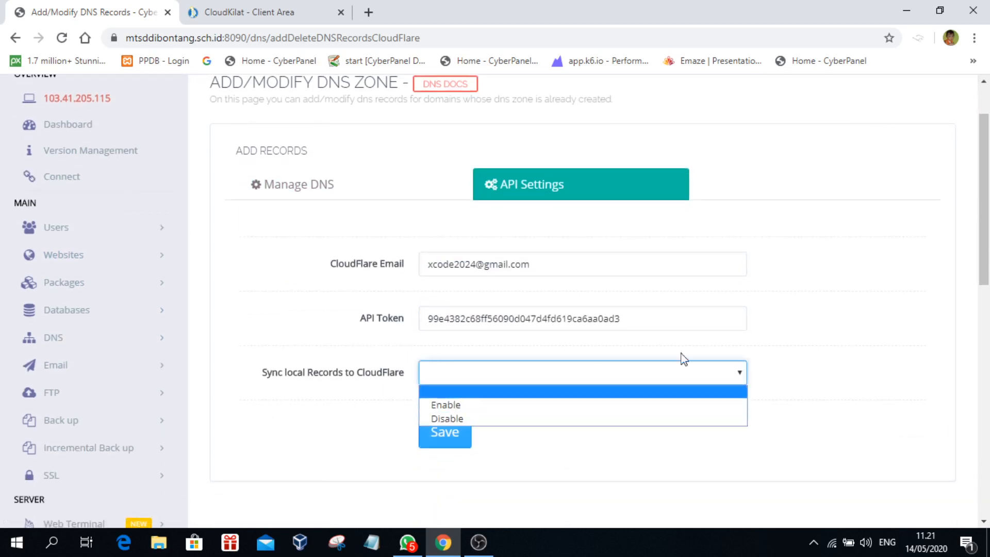
click(855, 227)
scroll(858, 230, up, 1)
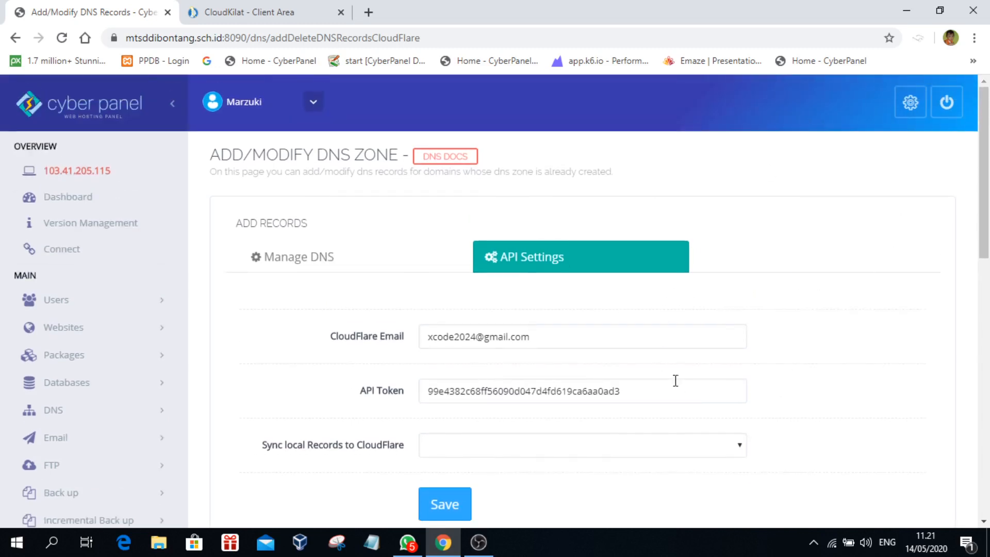
scroll(310, 326, down, 2)
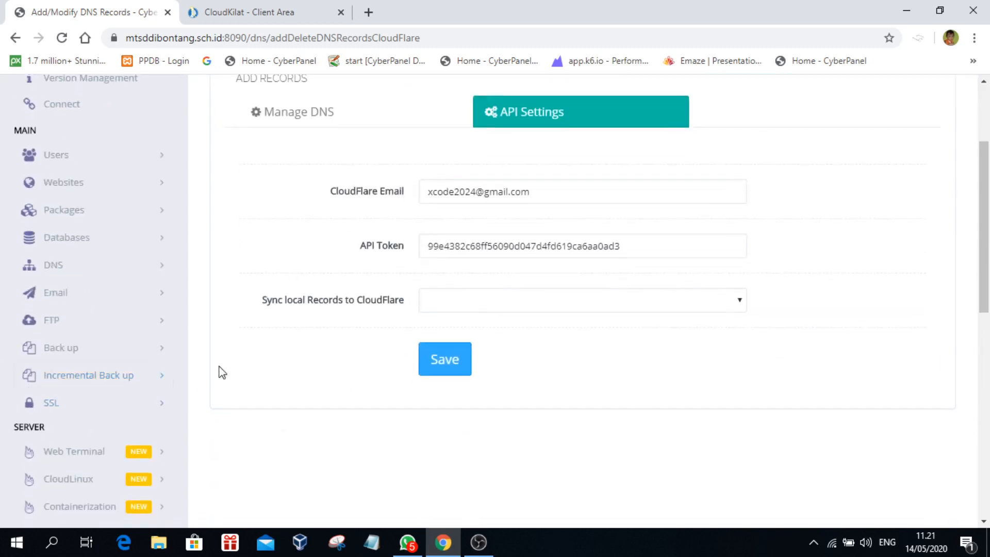
scroll(281, 352, up, 2)
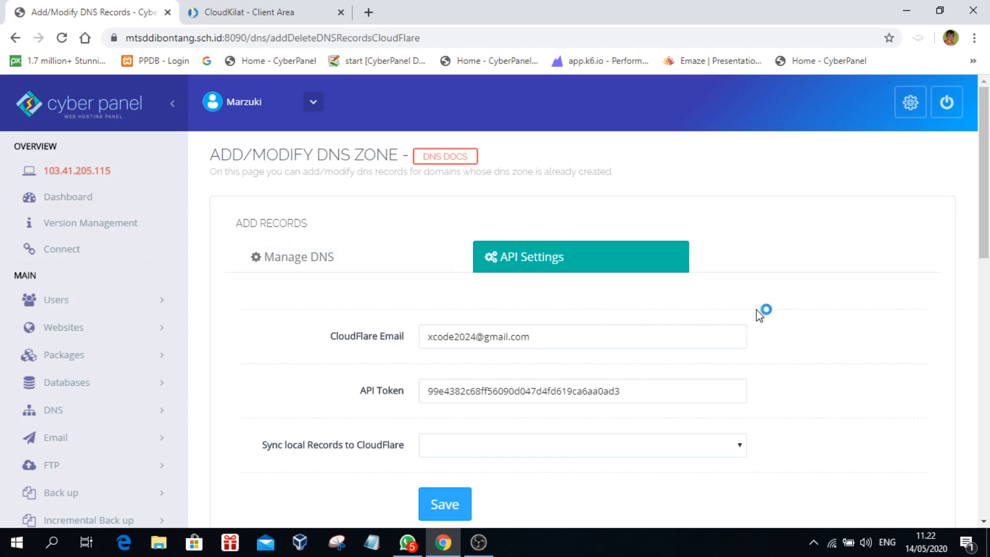
scroll(292, 382, down, 4)
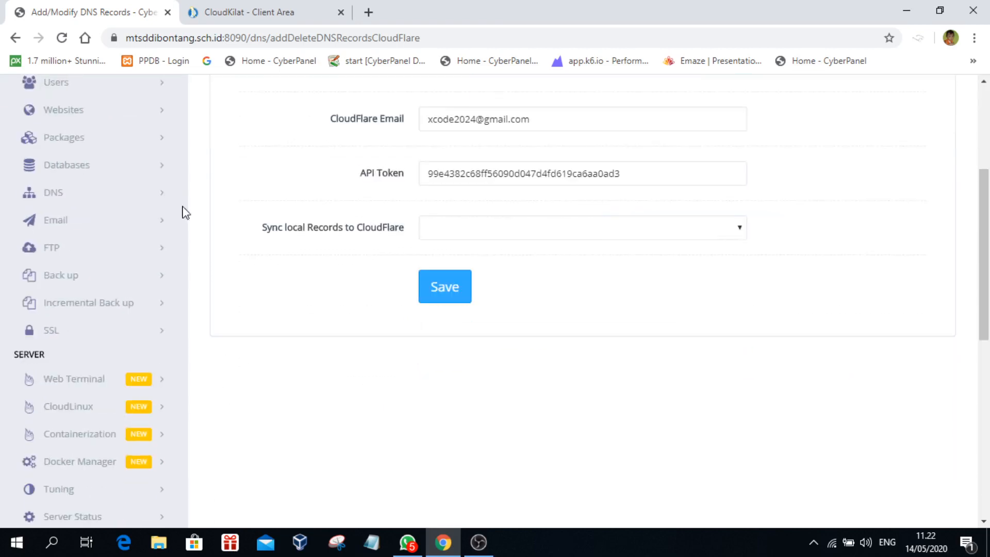
scroll(268, 362, up, 4)
scroll(519, 357, down, 1)
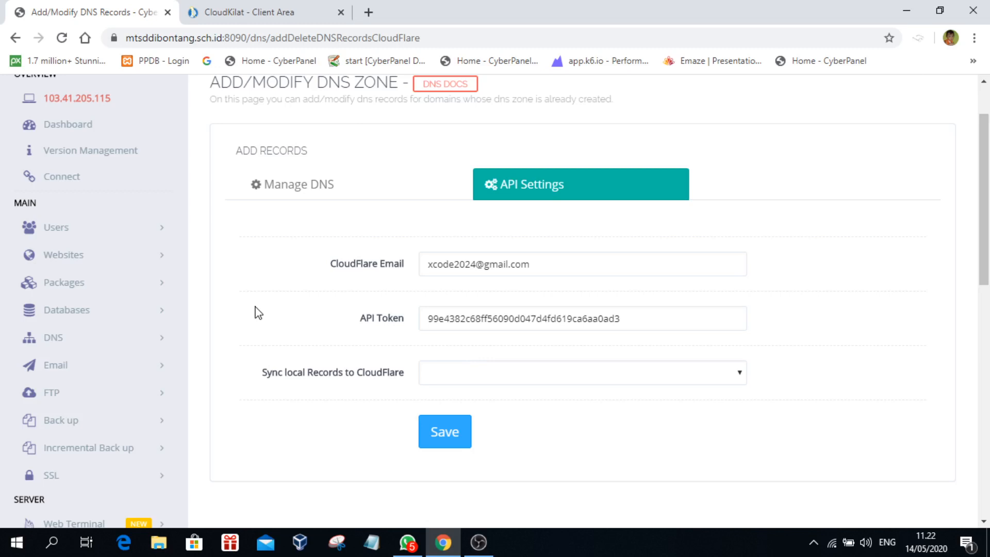
scroll(248, 310, up, 1)
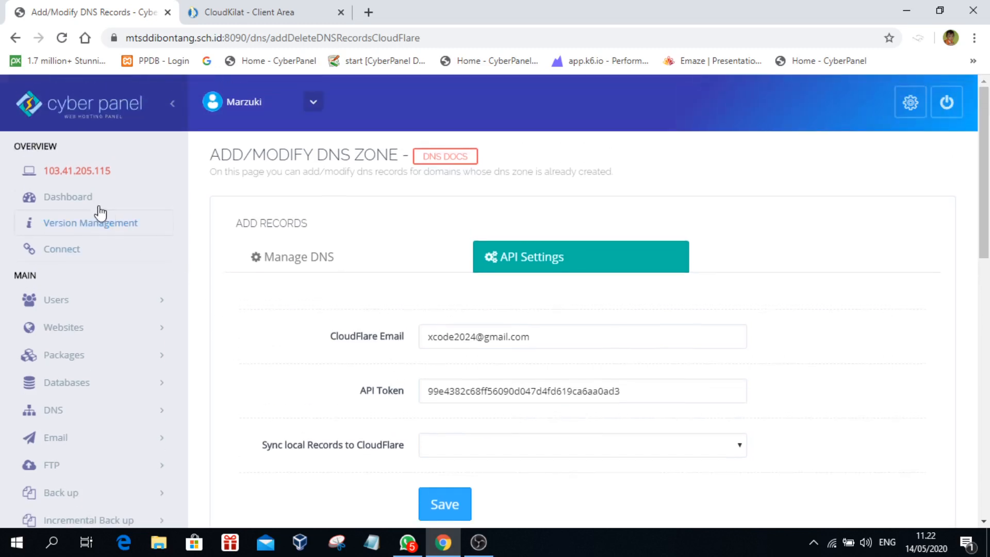
Step: Return to the CyberPanel Dashboard and inspect the page address, including port 8090
click(59, 202)
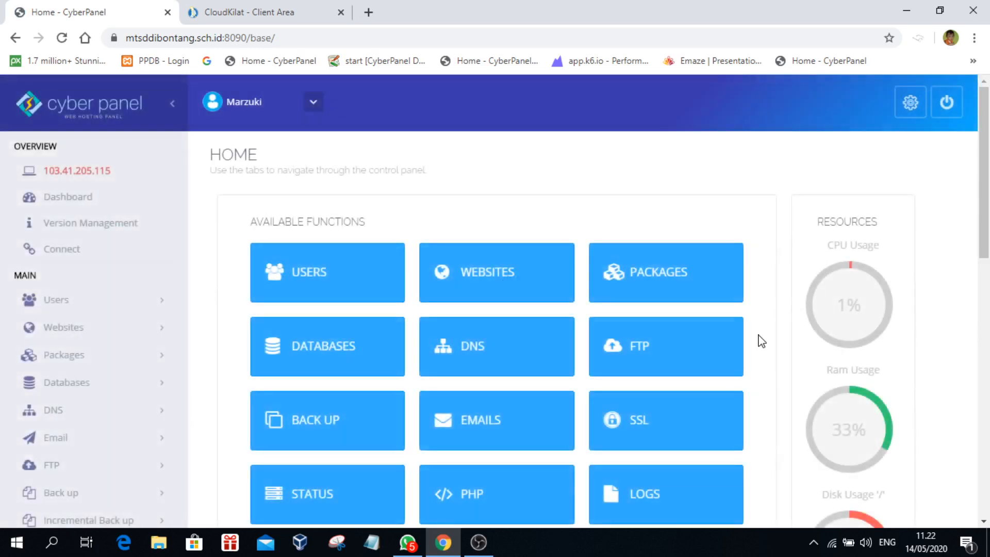
drag(275, 38, 224, 35)
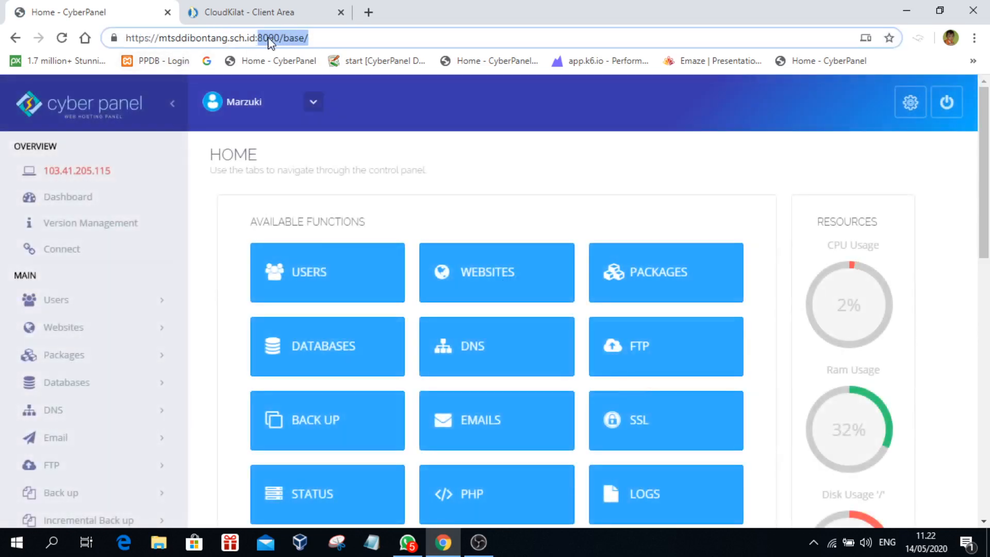
click(300, 114)
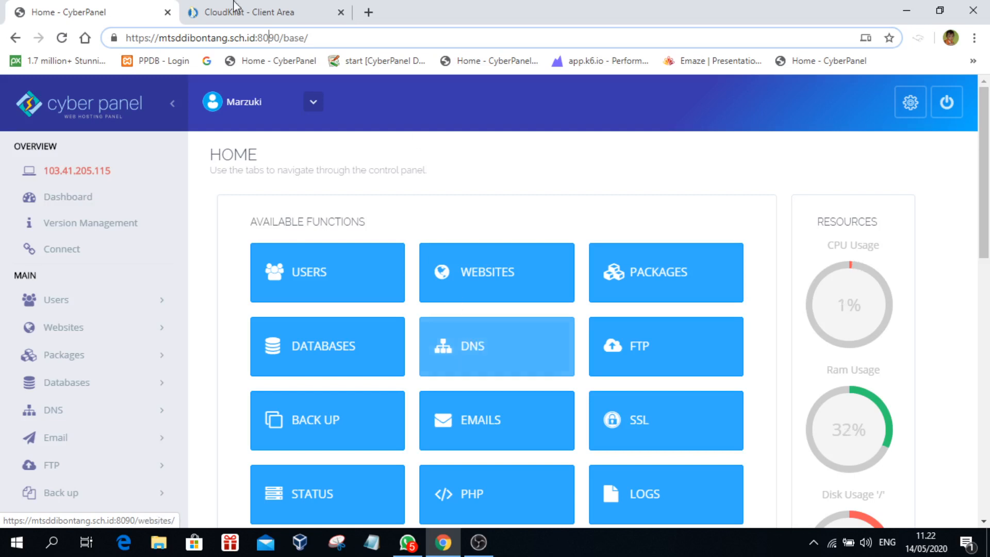
drag(256, 39, 277, 37)
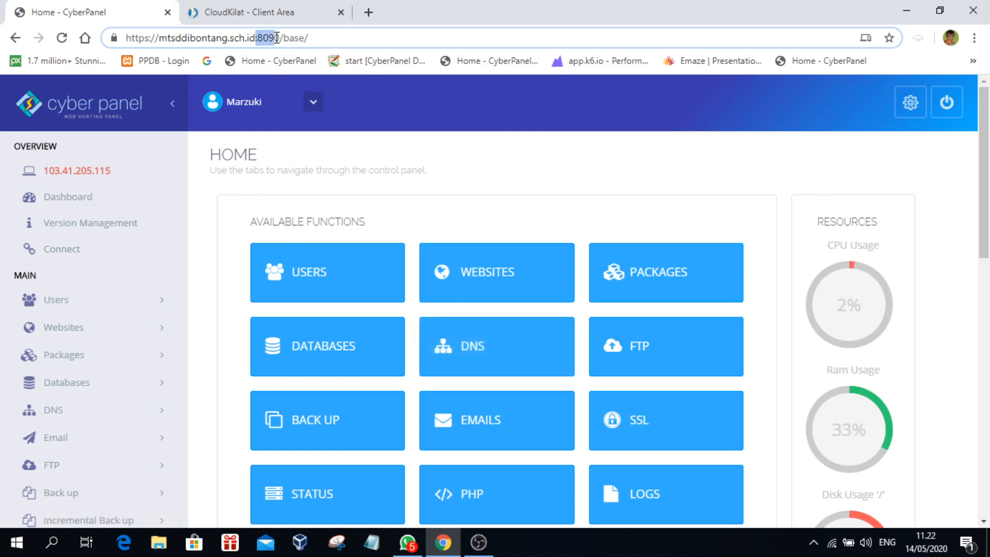
click(326, 36)
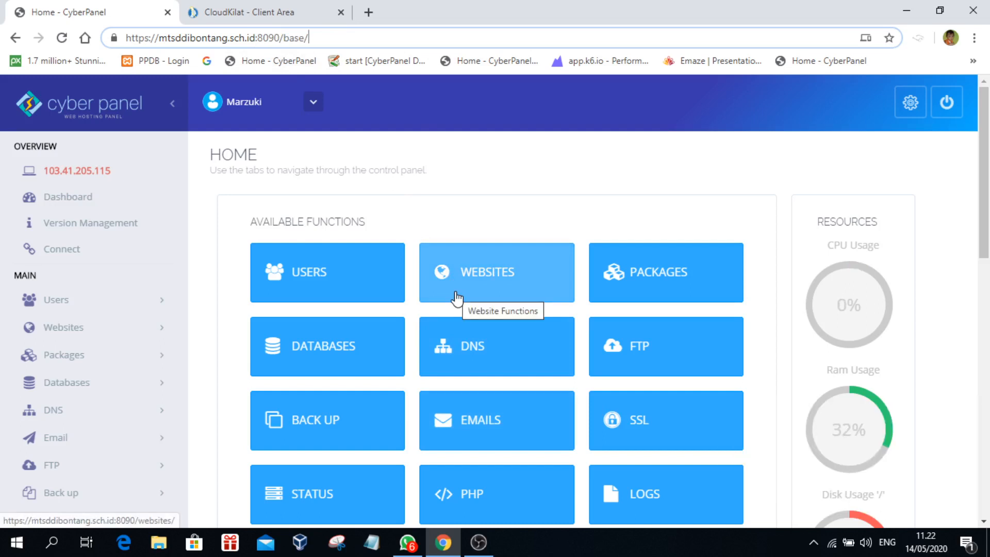
click(265, 17)
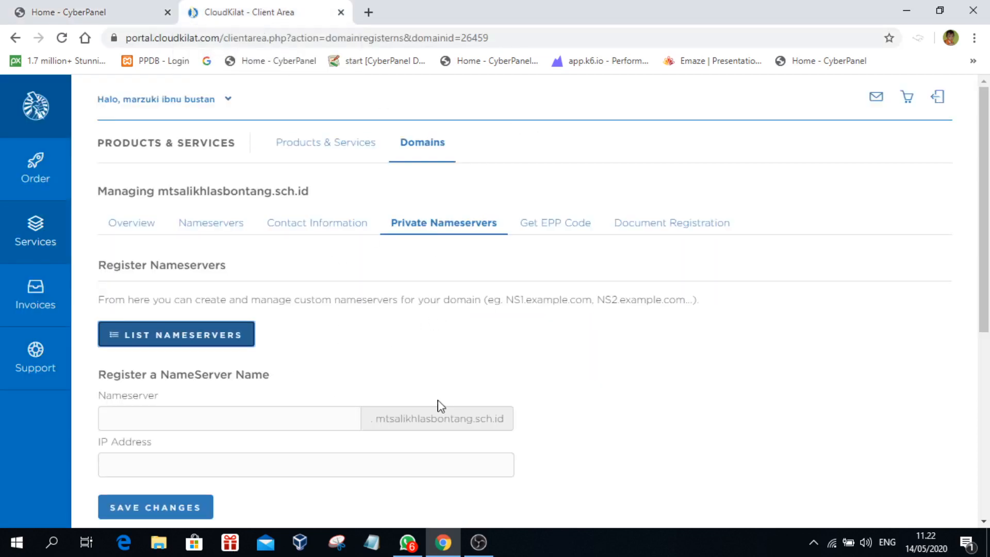
click(126, 13)
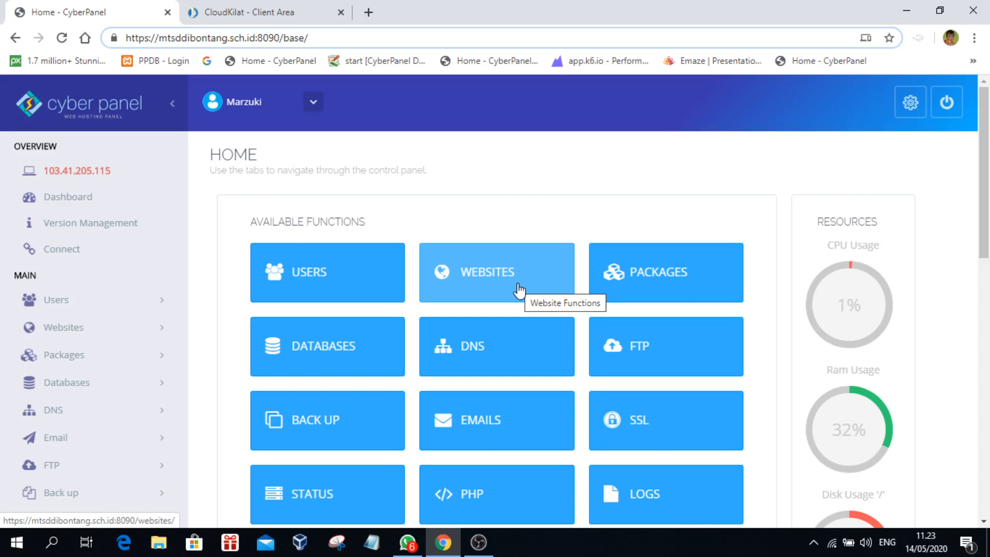
click(515, 264)
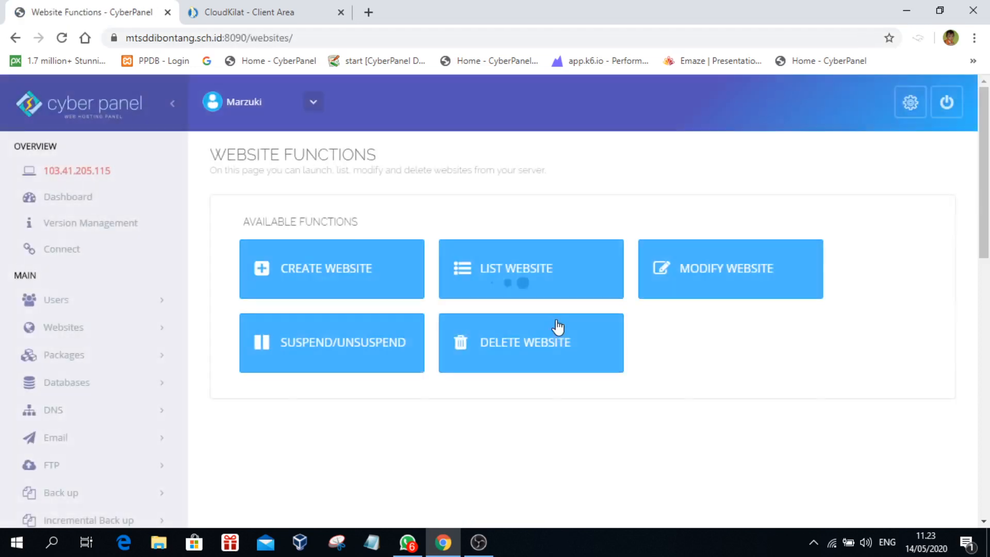
click(517, 272)
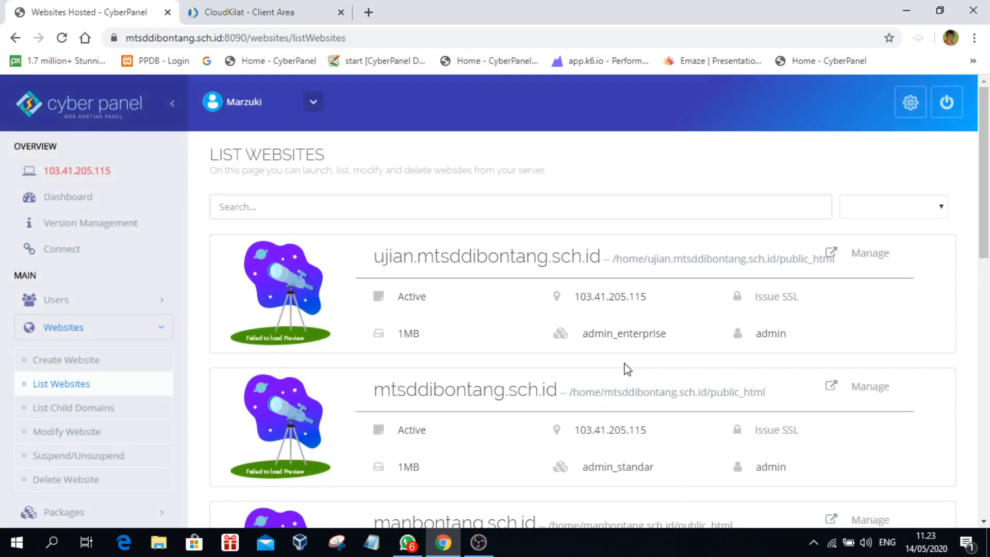
scroll(626, 369, down, 5)
scroll(499, 227, up, 1)
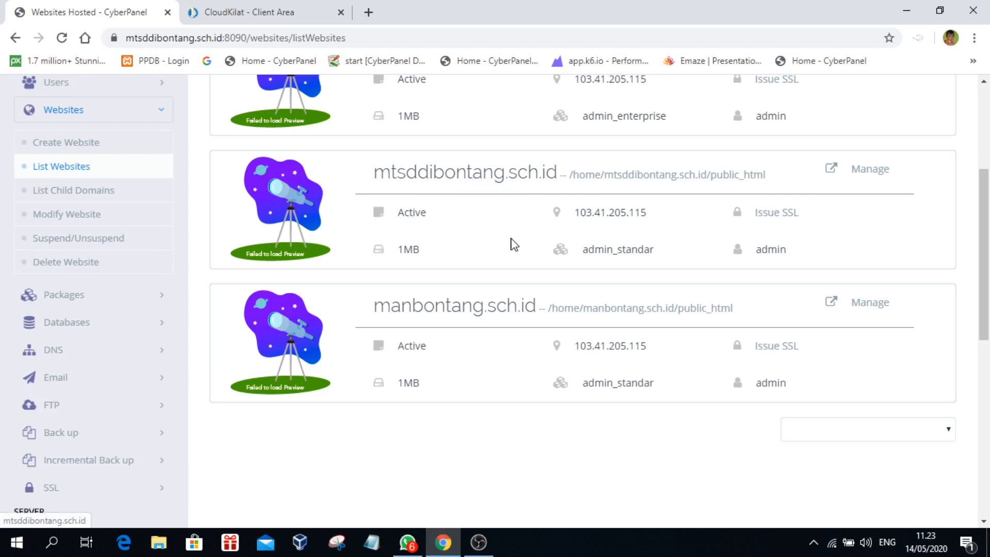
scroll(512, 243, up, 3)
scroll(513, 242, down, 3)
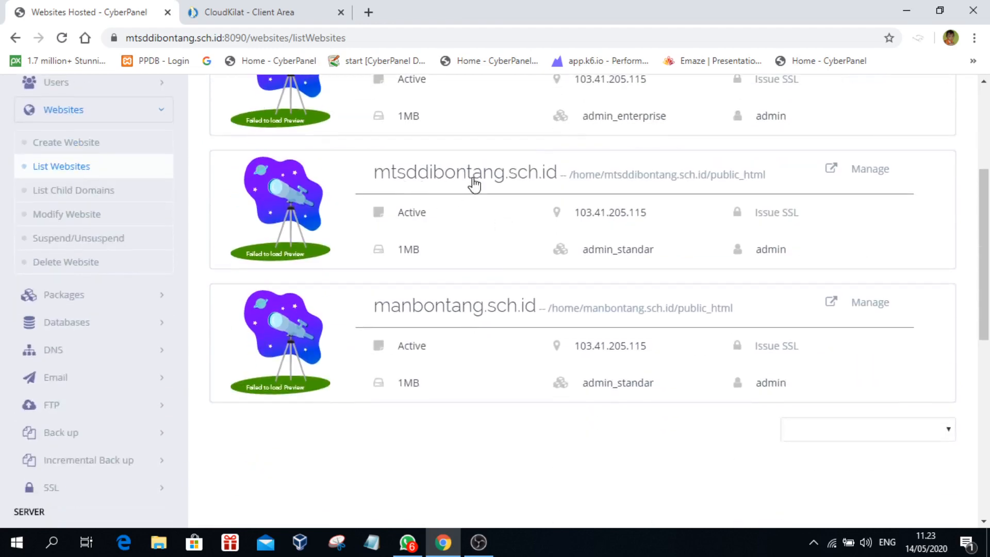
scroll(482, 215, up, 3)
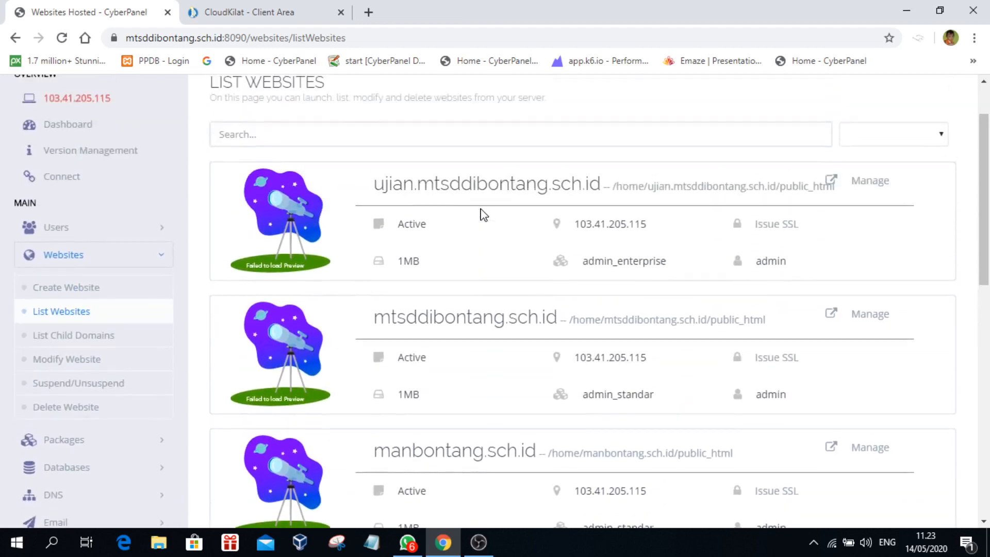
scroll(508, 271, down, 3)
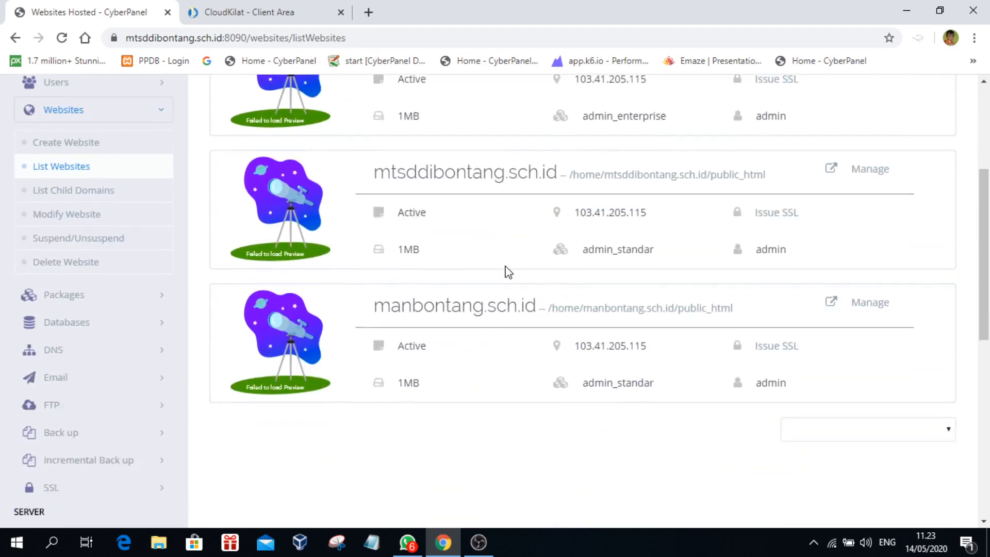
scroll(508, 271, up, 1)
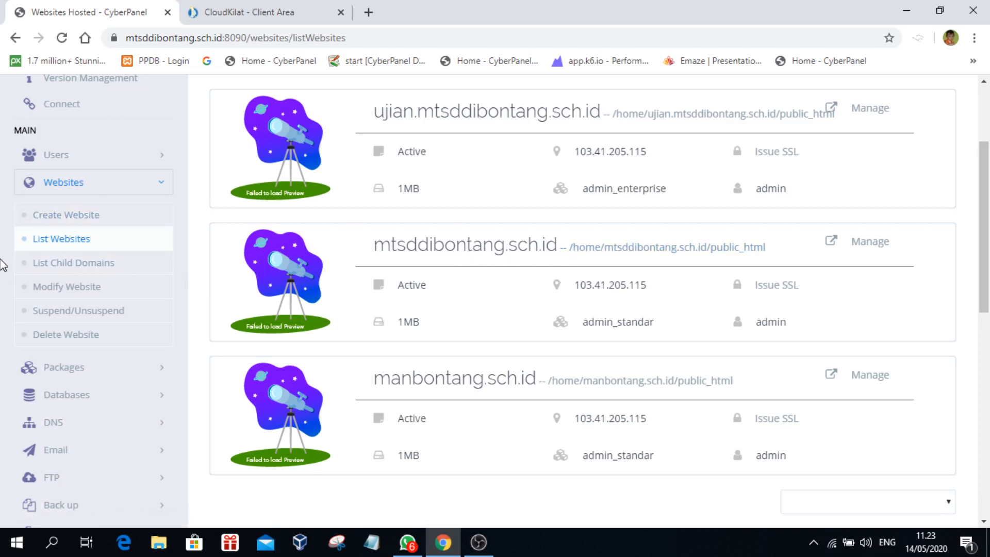
scroll(675, 242, up, 3)
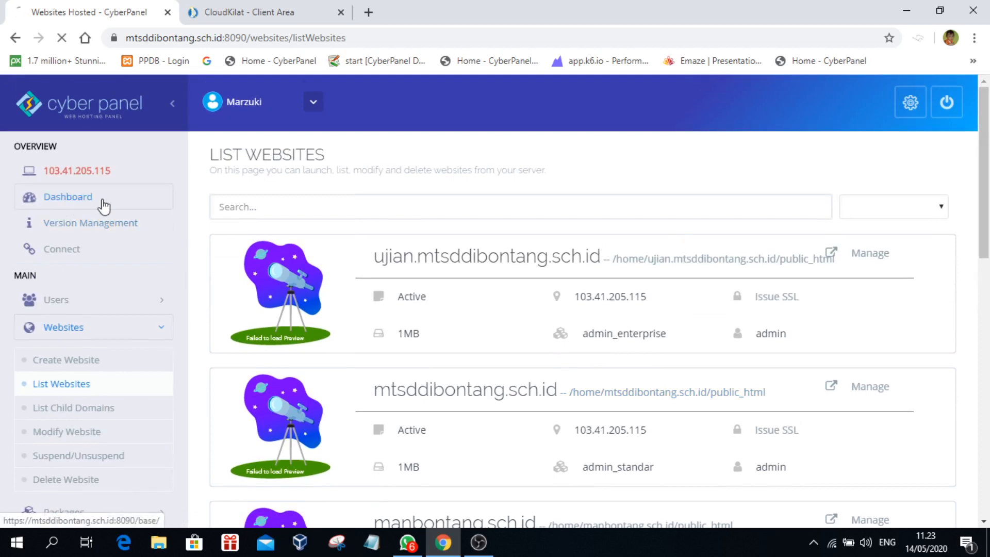
click(66, 199)
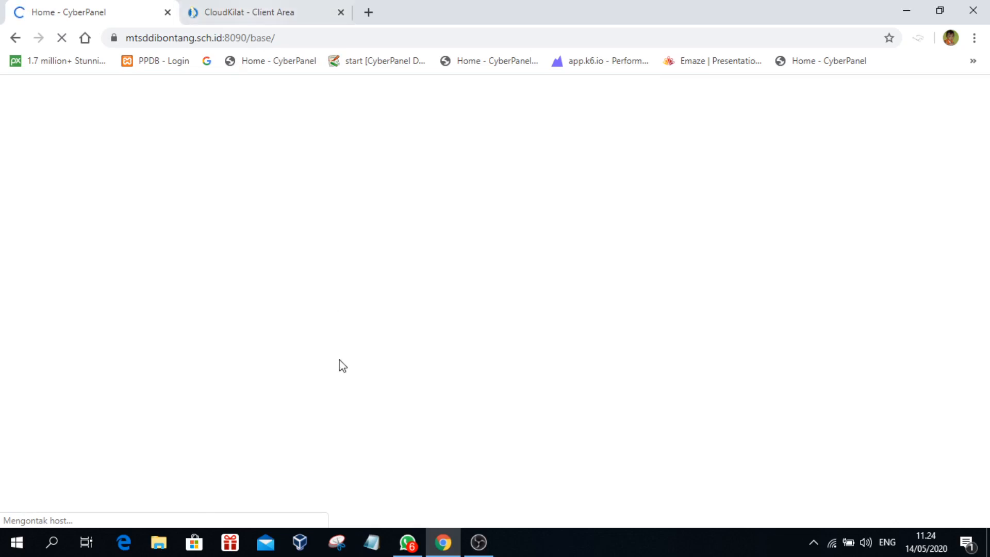
click(407, 542)
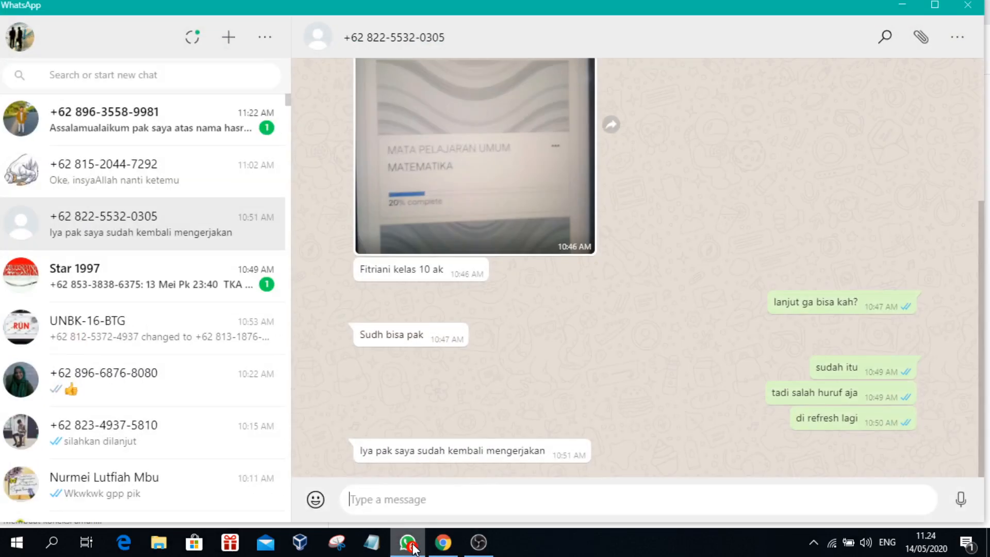
click(175, 144)
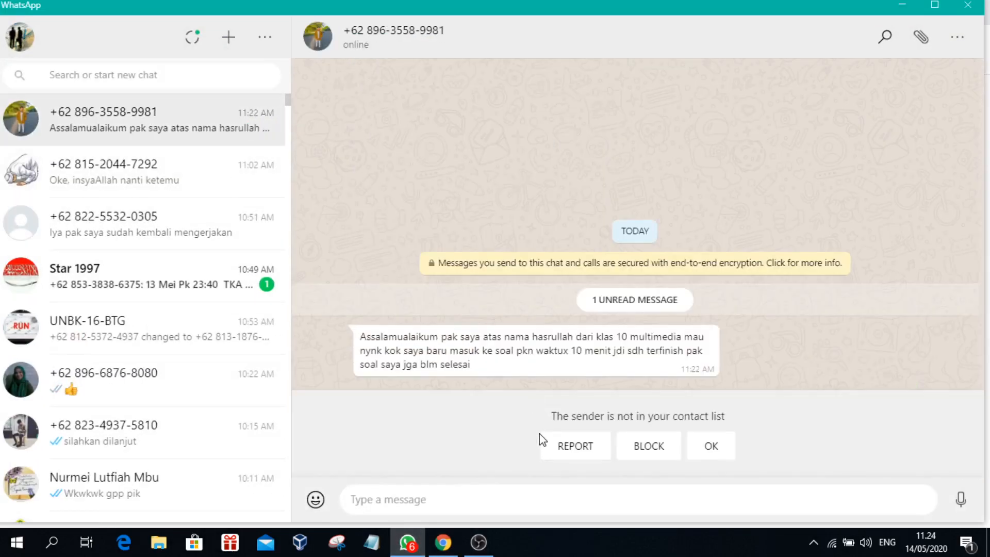
click(409, 547)
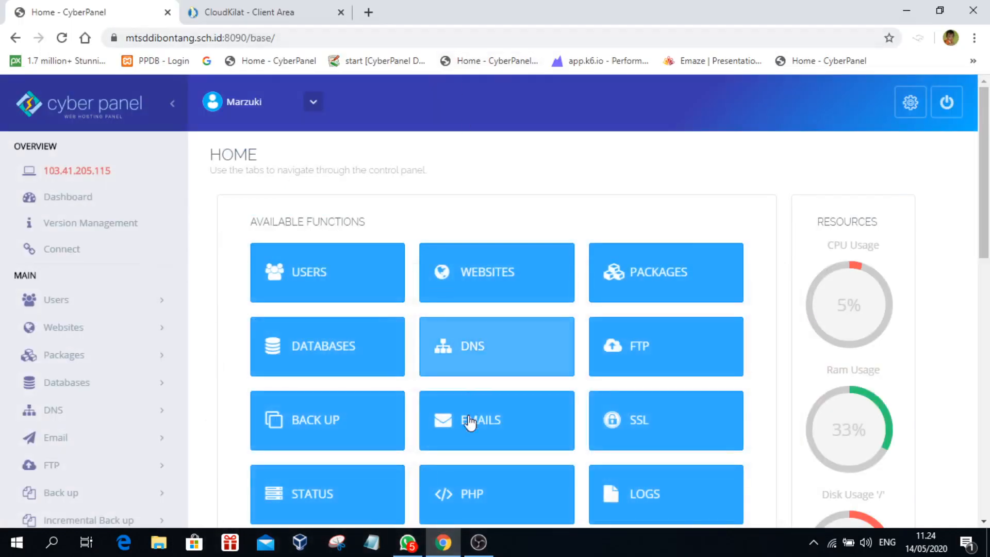
Step: Go to WEBSITES > CREATE WEBSITE to bring up the empty Create Website form
click(504, 282)
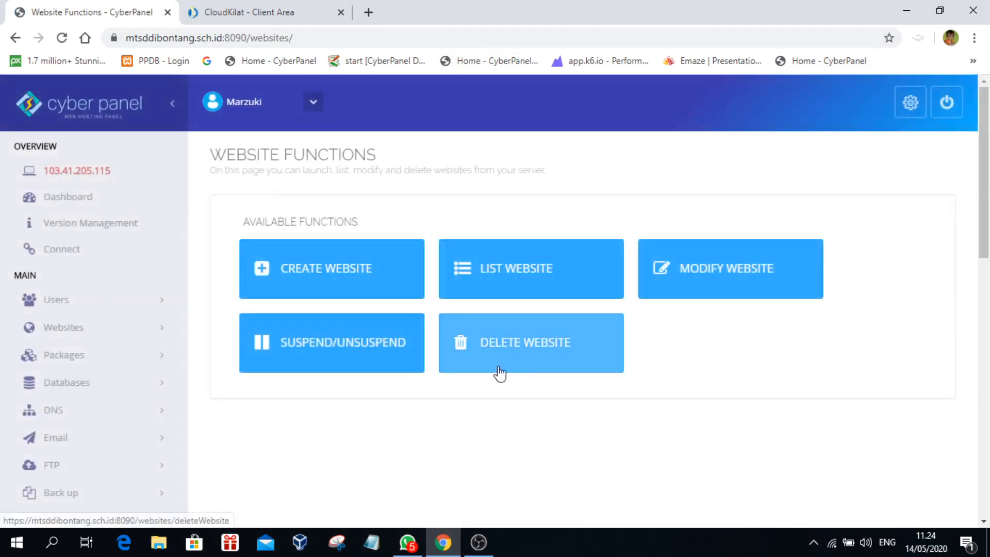
click(309, 277)
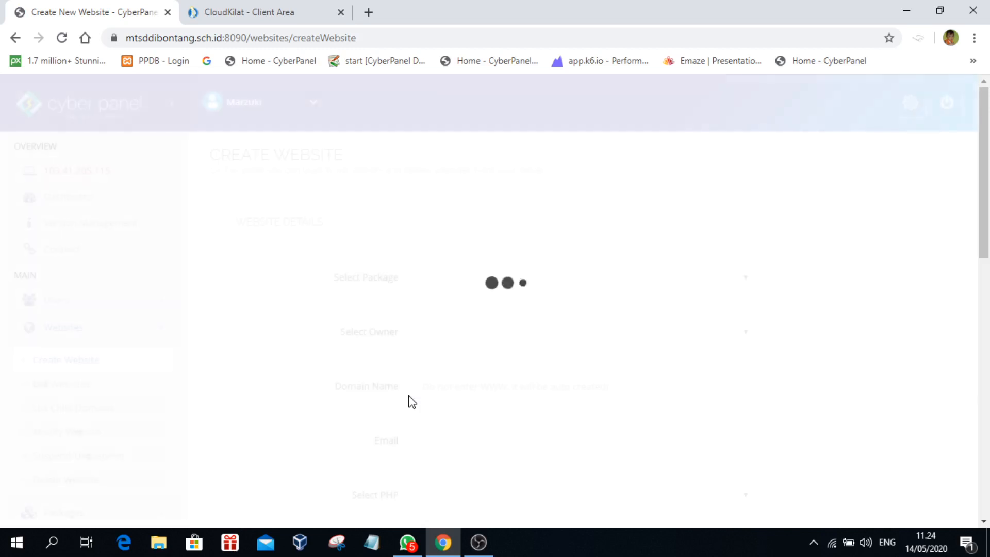
Step: Choose the admin_standar hosting package and admin as the website owner
click(740, 278)
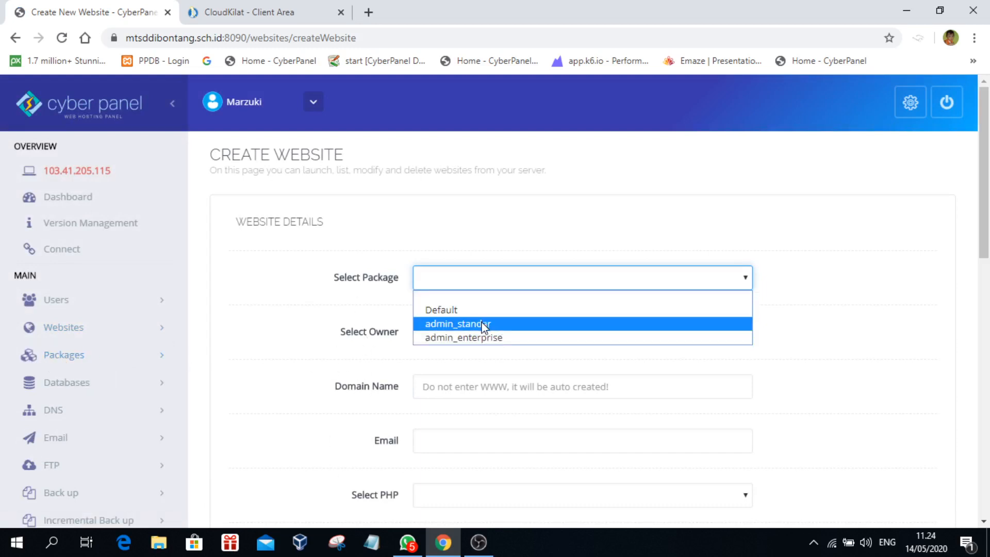
click(436, 324)
click(692, 338)
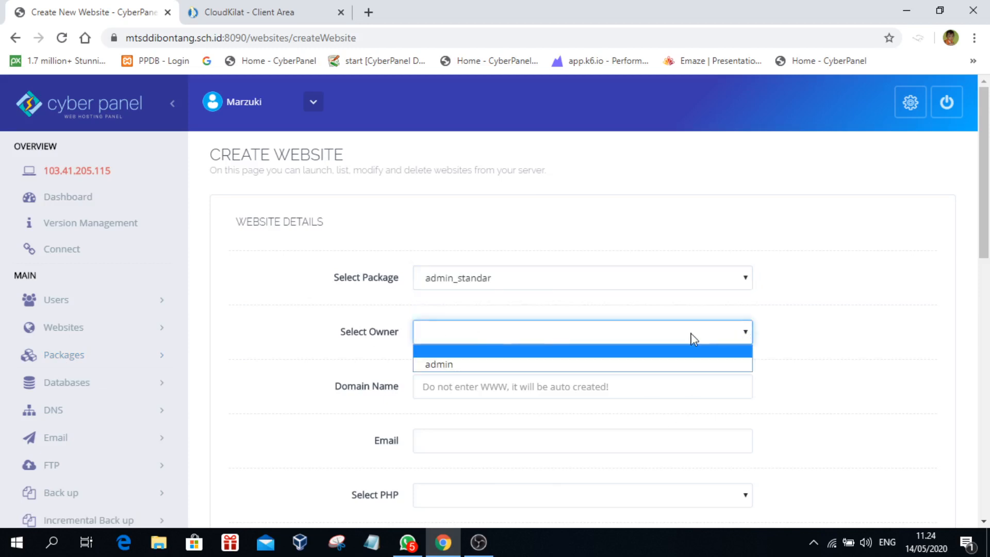
click(474, 365)
Step: Enter merdekamansentosa.com as the new website's domain name
click(497, 391)
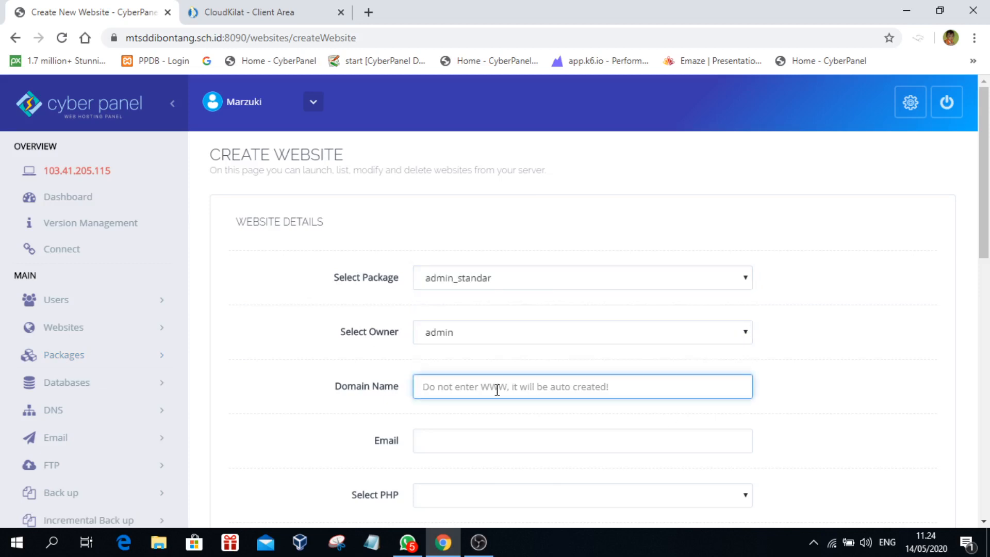
scroll(497, 391, down, 1)
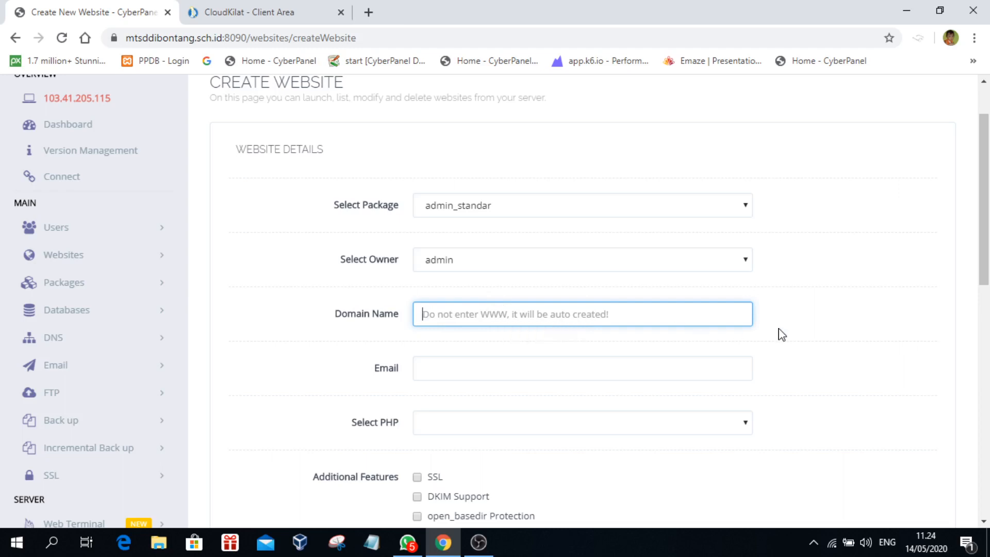
text(merde)
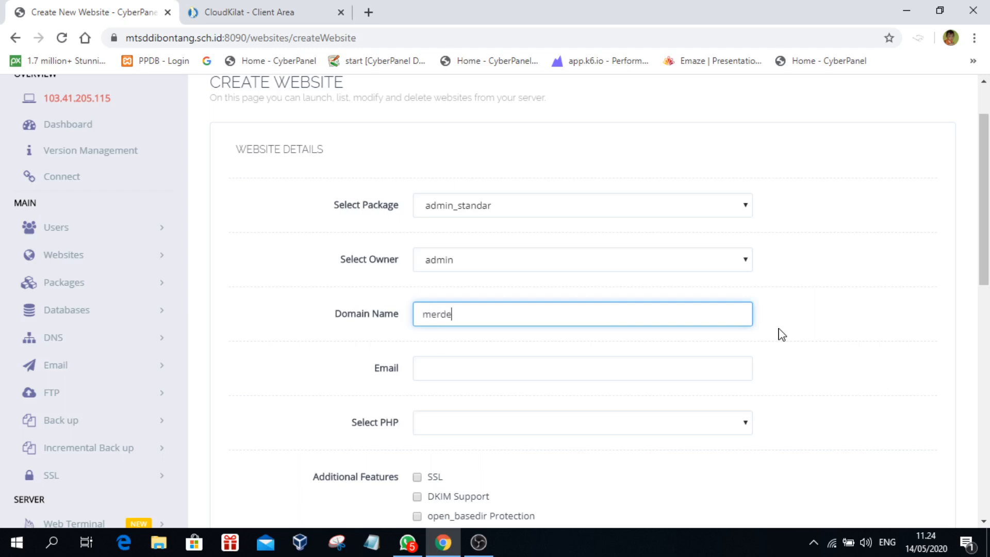
text(kamana)
text(se)
text(n)
text(tosa)
text(.com)
drag(628, 321, 380, 323)
click(556, 315)
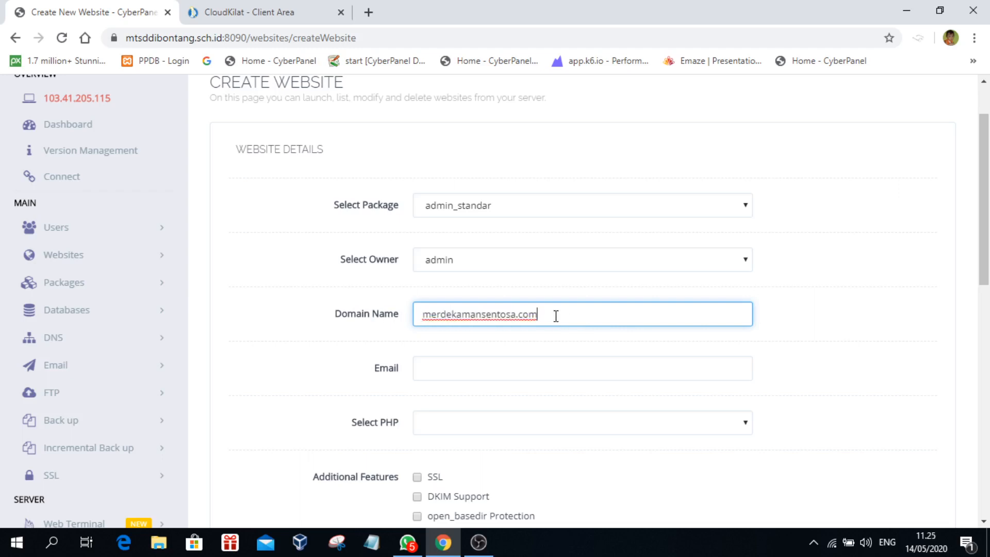
drag(567, 318, 404, 323)
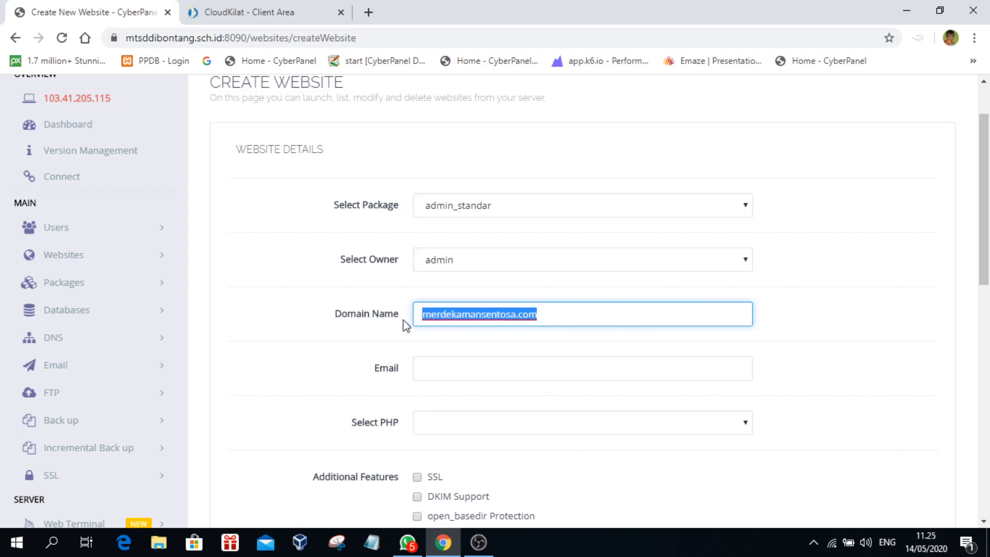
click(554, 318)
drag(536, 316, 418, 314)
click(565, 315)
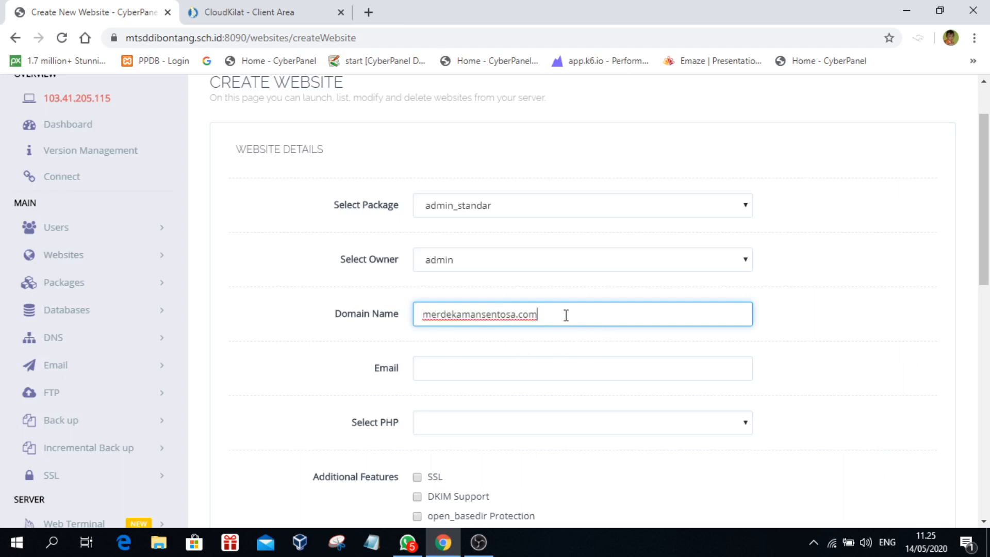
drag(568, 316, 385, 316)
click(556, 312)
drag(561, 312, 404, 315)
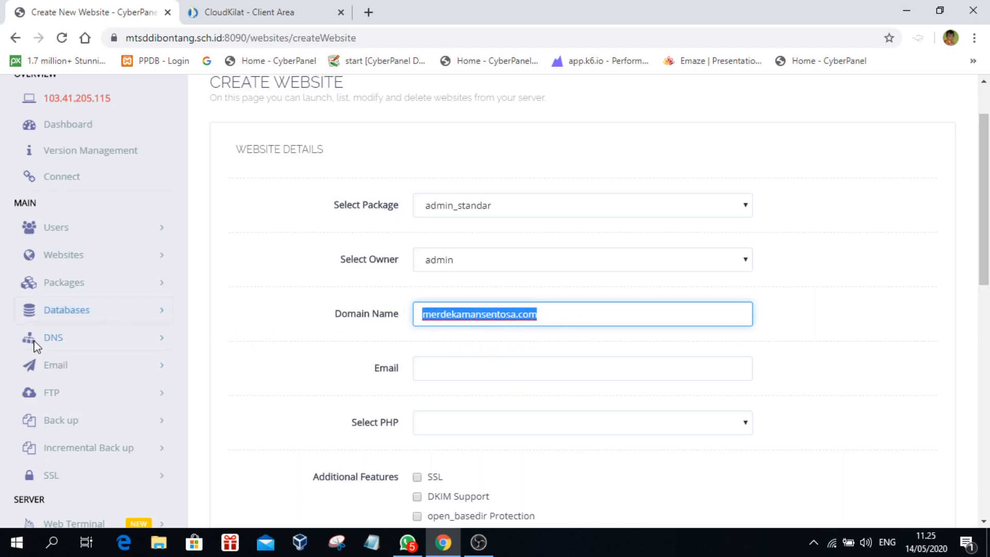
click(585, 314)
drag(598, 314, 371, 319)
click(565, 316)
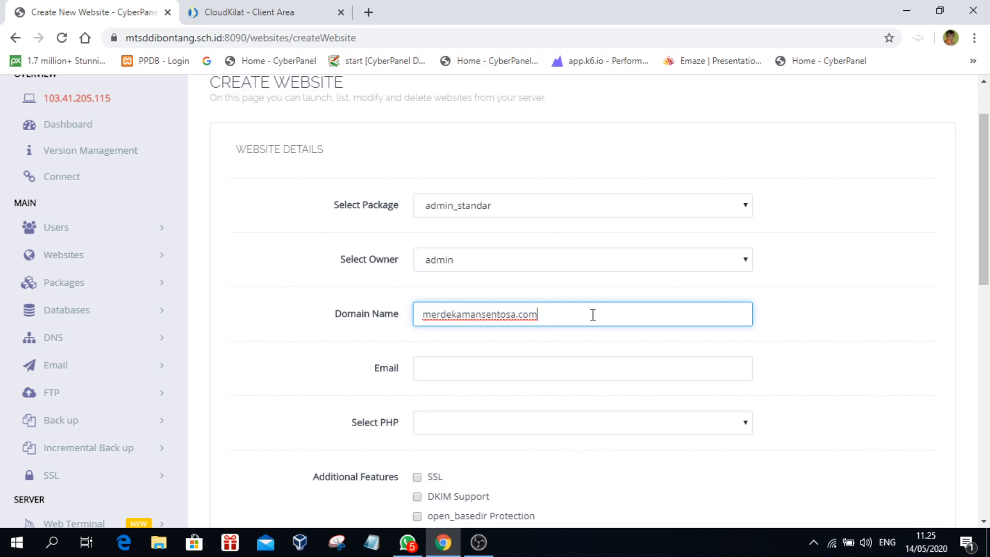
scroll(178, 305, up, 2)
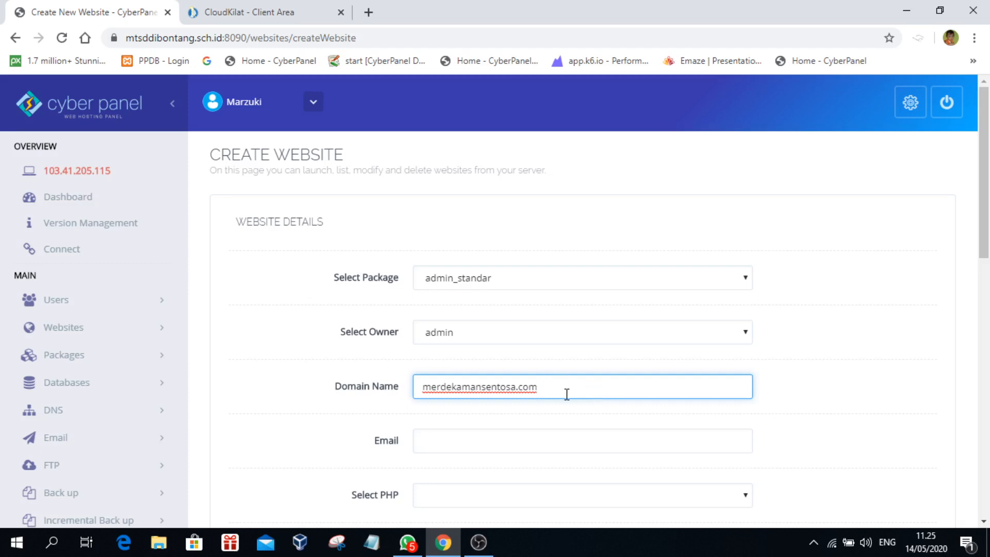
scroll(566, 393, down, 3)
key(ctrl+a)
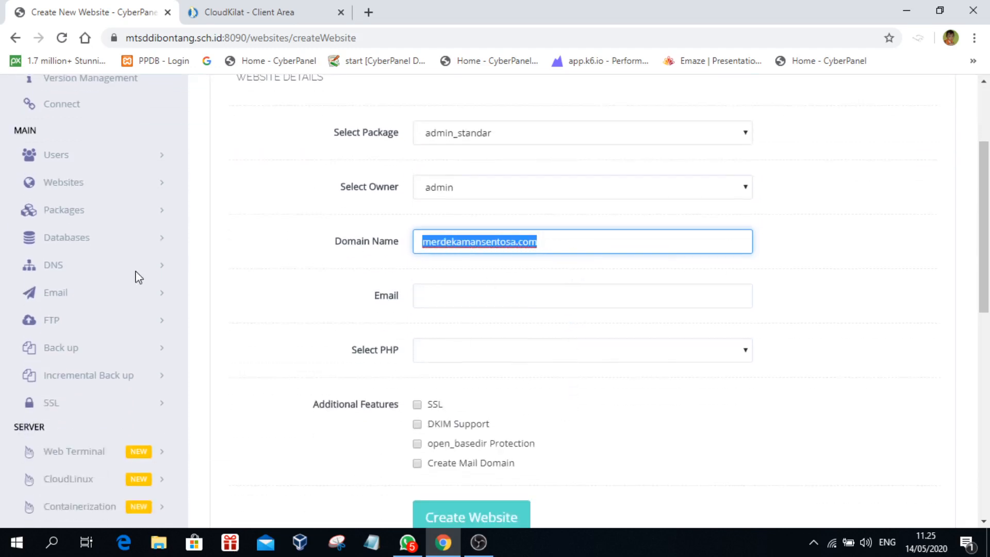
Step: Fill in the contact e-mail address at the new domain
click(487, 300)
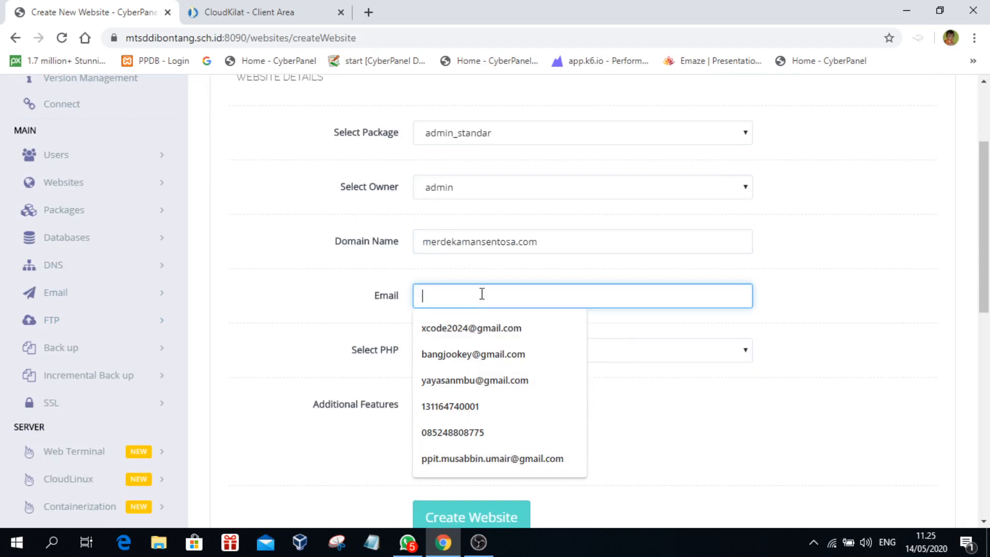
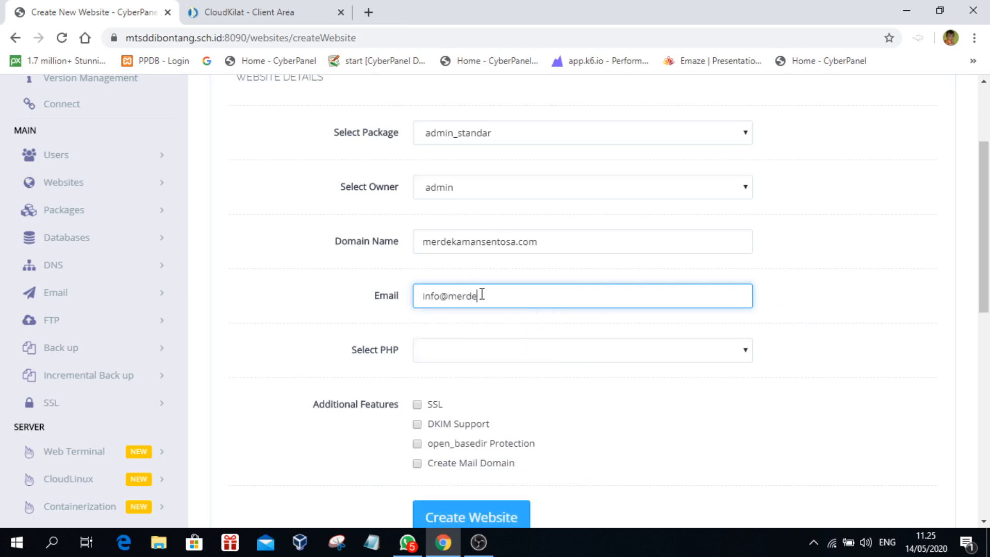
Step: Select PHP 7.3 and enable SSL, leaving mail domain, DKIM and open_basedir off
scroll(825, 349, down, 1)
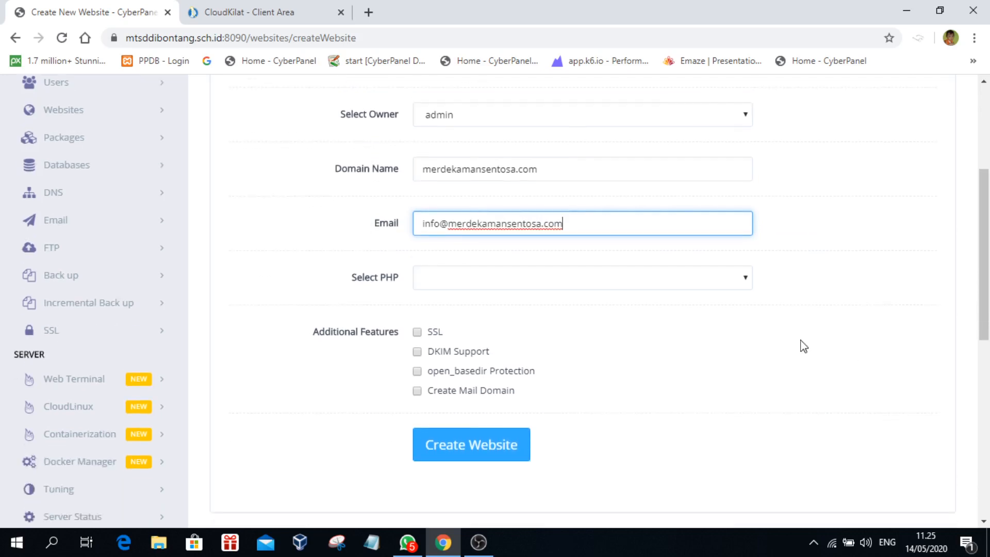
click(502, 283)
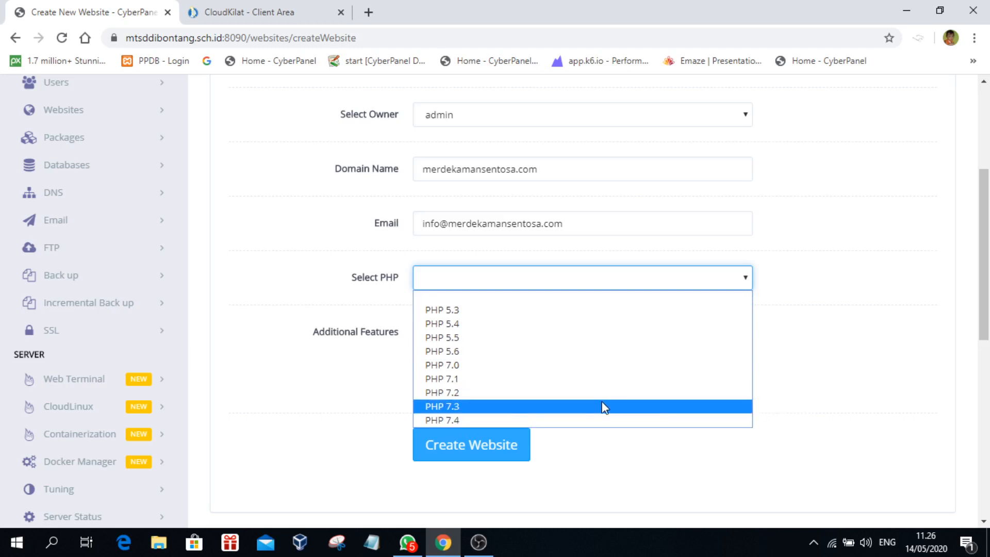
click(477, 407)
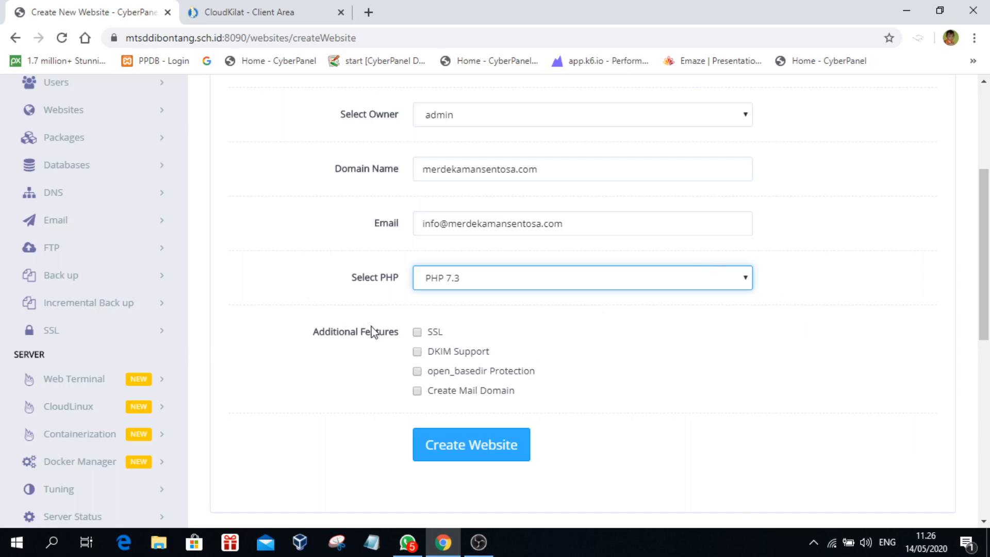
click(418, 332)
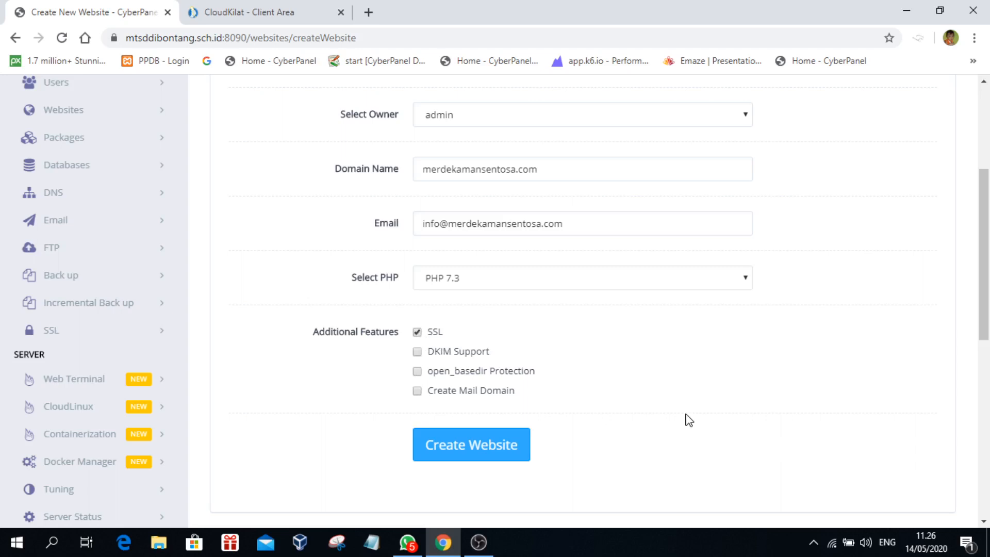
click(417, 391)
click(417, 352)
click(418, 373)
click(417, 352)
click(417, 371)
click(418, 391)
scroll(693, 435, down, 1)
Step: Create the merdekamansentosa.com site and wait through SSL setup until 'Successfully Installed' appears
click(497, 382)
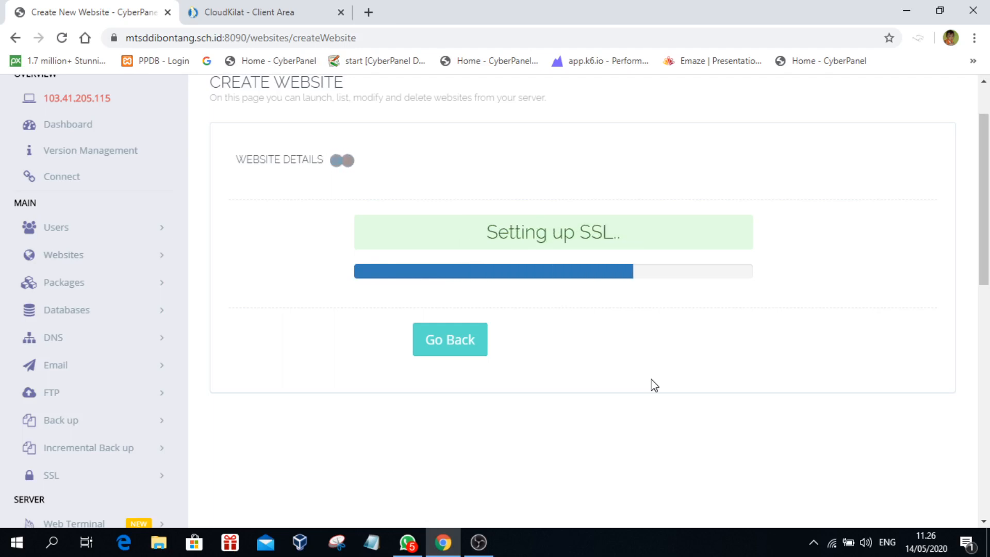
scroll(654, 386, up, 2)
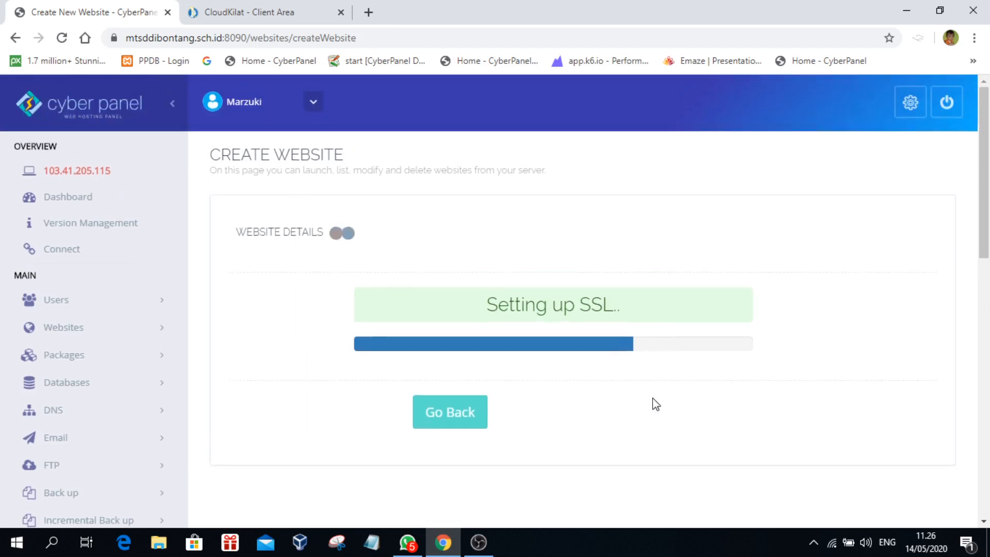
scroll(654, 402, down, 2)
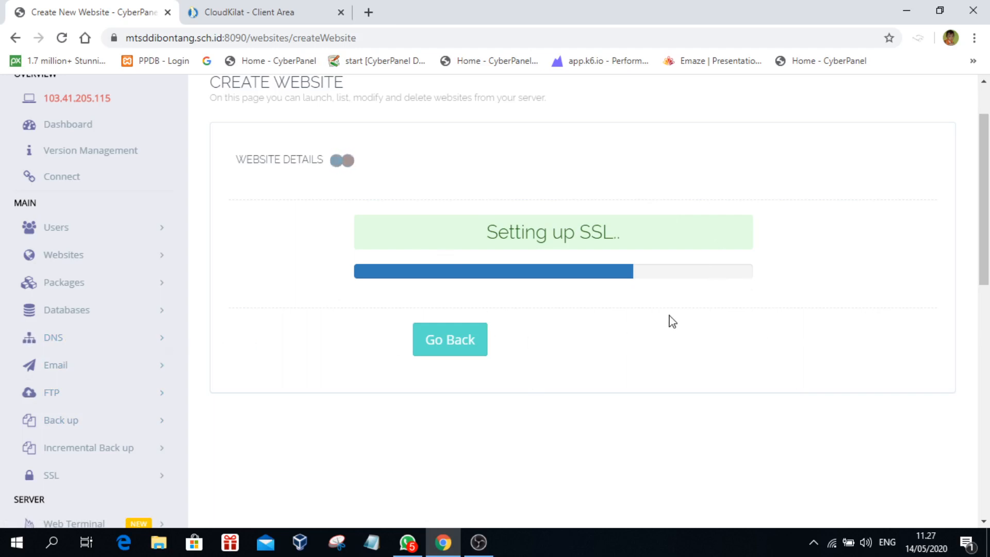
scroll(650, 344, up, 2)
scroll(648, 346, down, 3)
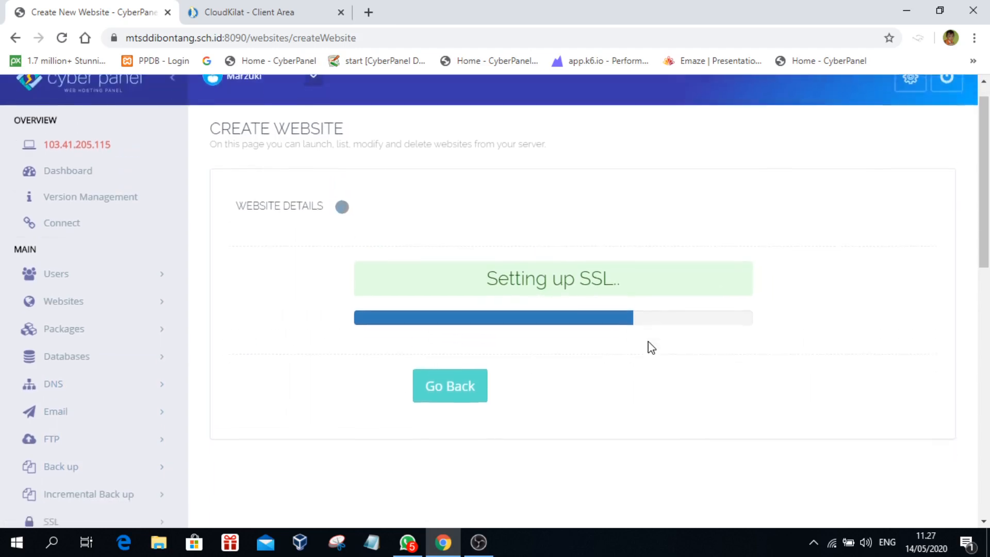
scroll(649, 345, up, 3)
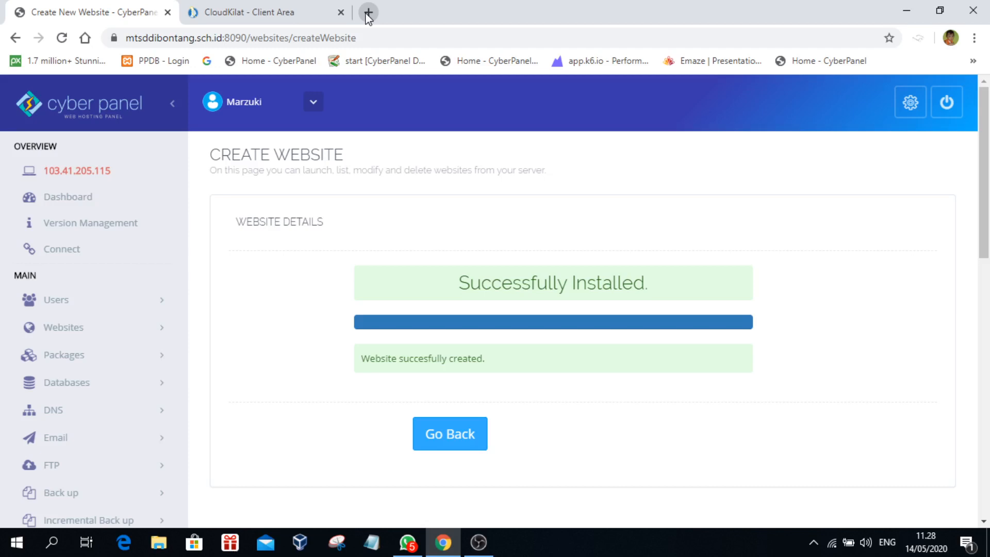
Step: Go to DNS > Add/Delete Records from the CyberPanel sidebar
scroll(410, 325, down, 1)
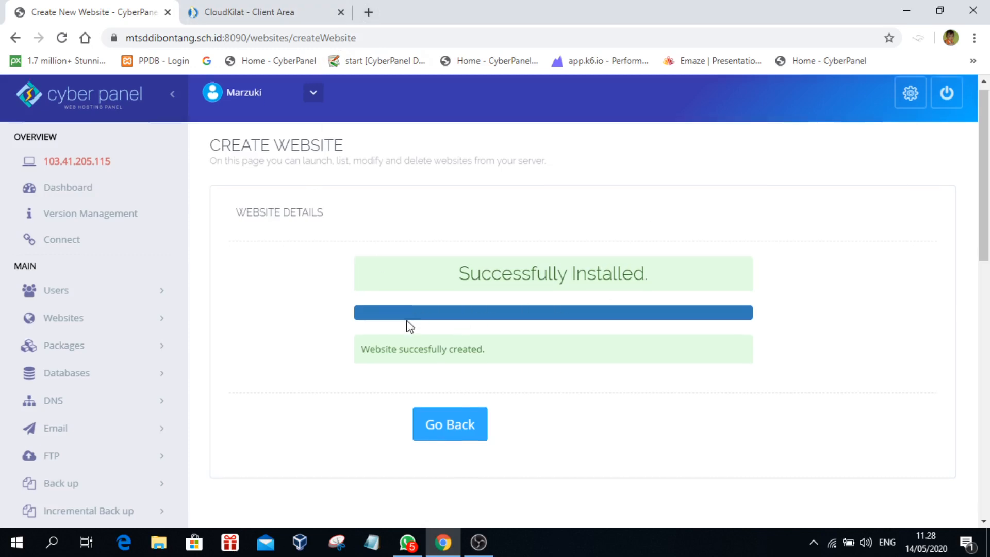
scroll(410, 326, down, 1)
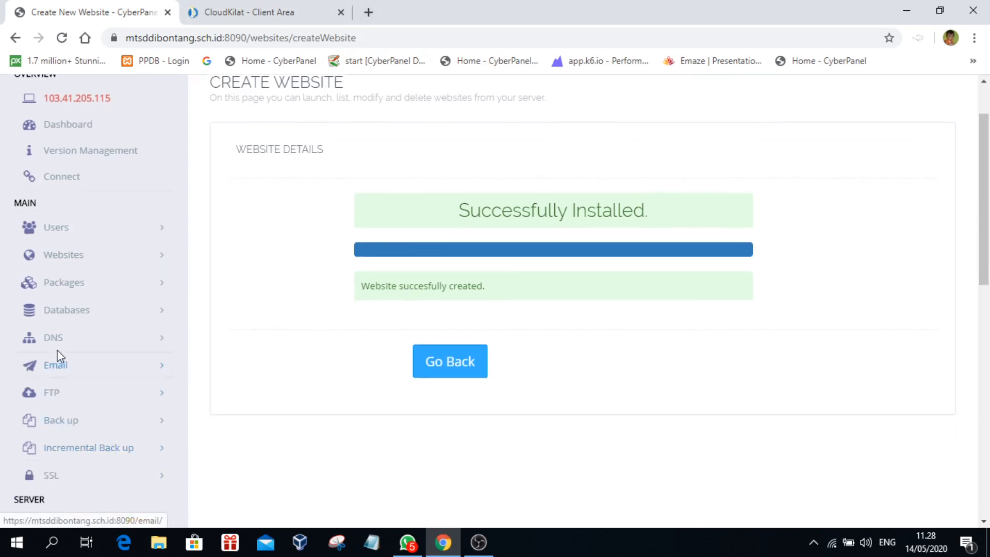
click(47, 336)
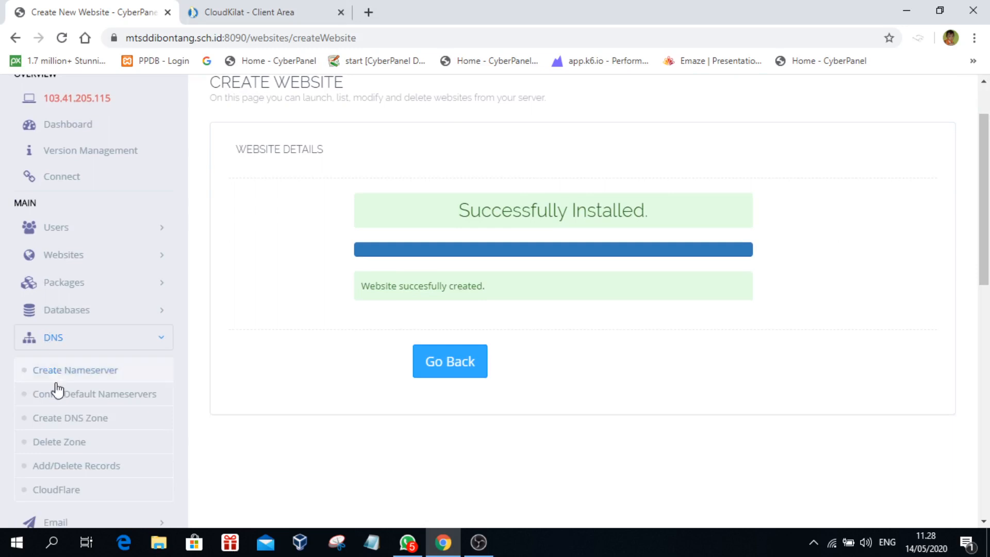
click(48, 466)
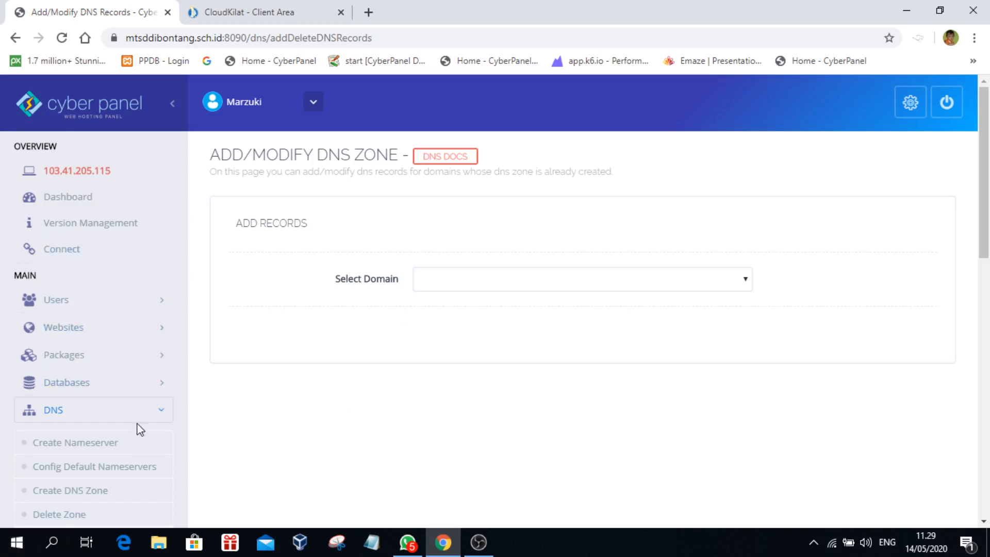
Step: Load merdekamansentosa.com's DNS records and inspect its A records pointing to 103.41.205.115
click(519, 281)
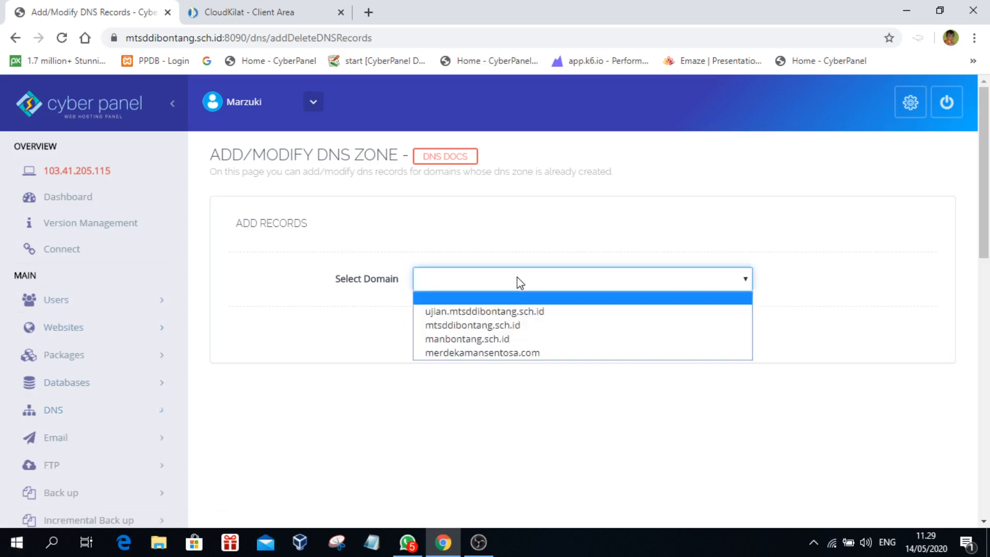
click(490, 354)
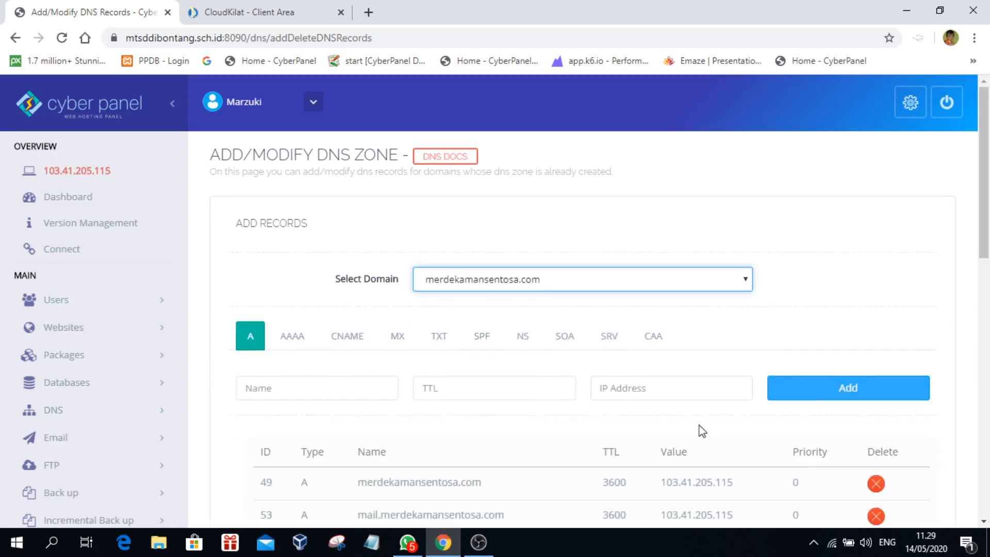
scroll(706, 449, down, 3)
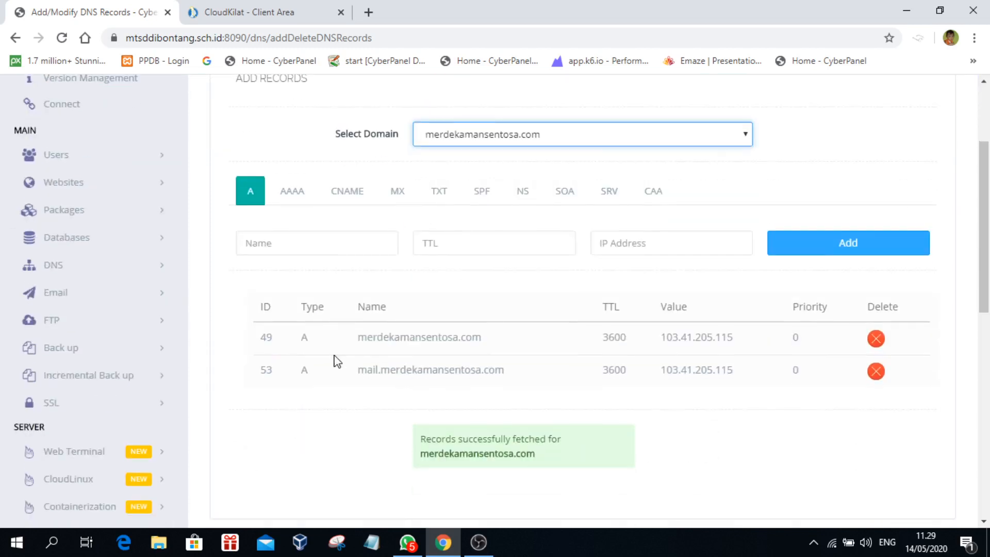
drag(734, 338, 657, 339)
drag(754, 367, 647, 370)
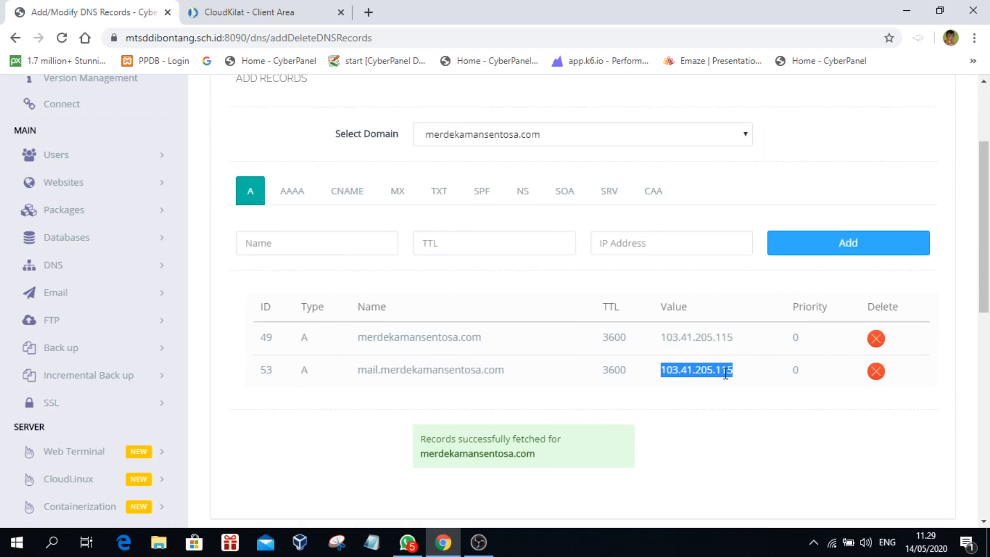
drag(740, 347, 647, 347)
click(747, 379)
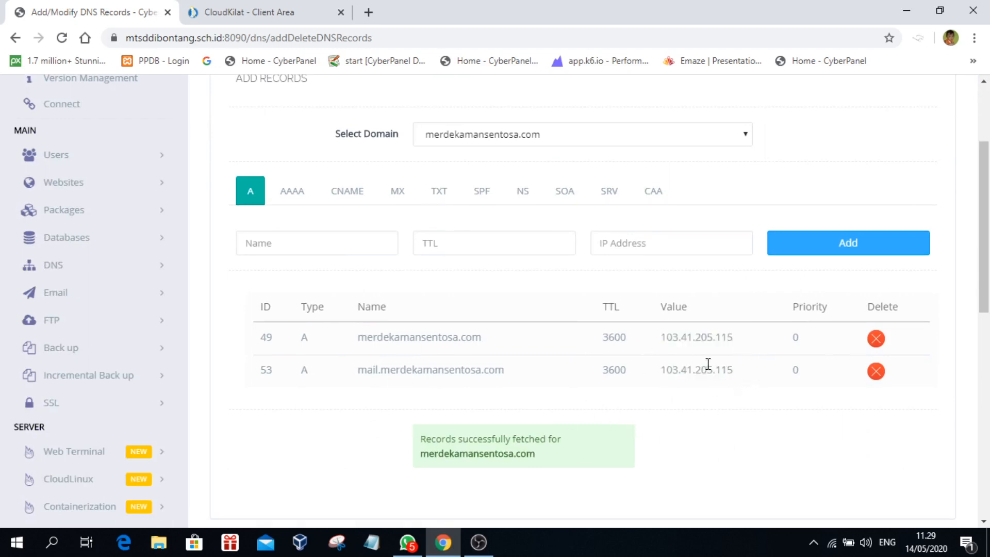
drag(485, 344, 351, 344)
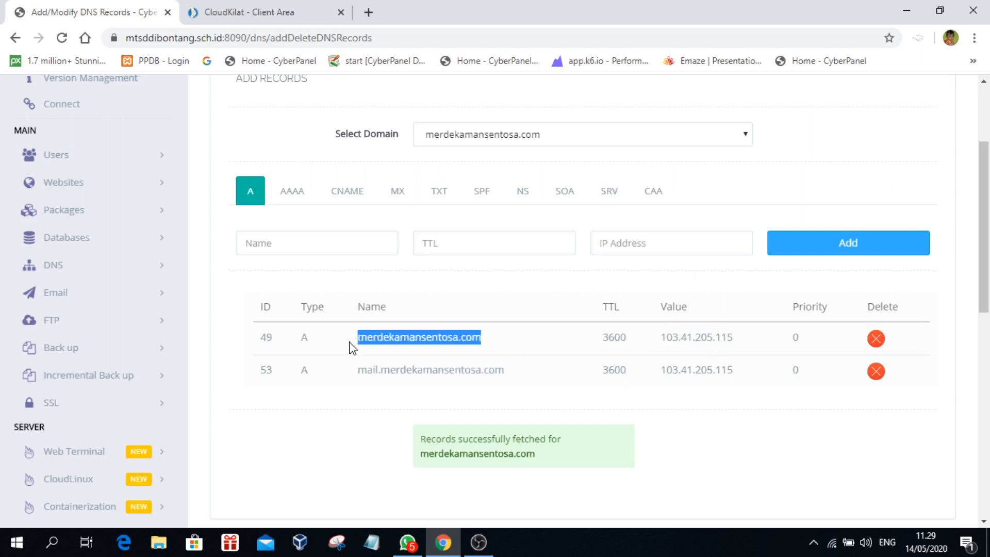
drag(533, 375, 347, 378)
click(531, 380)
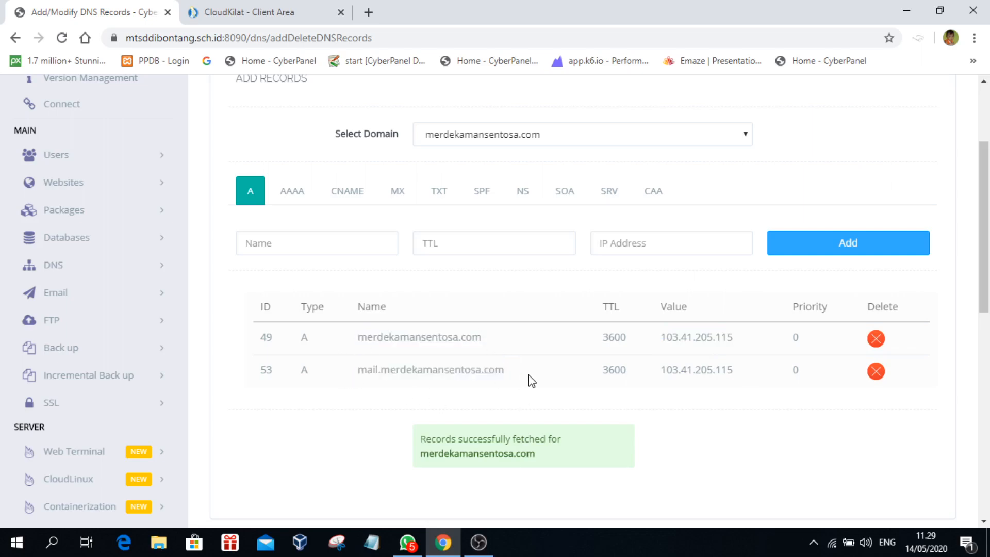
Step: Check the domain's CNAME and NS records, then open a blank browser tab
scroll(563, 391, up, 3)
scroll(644, 380, down, 3)
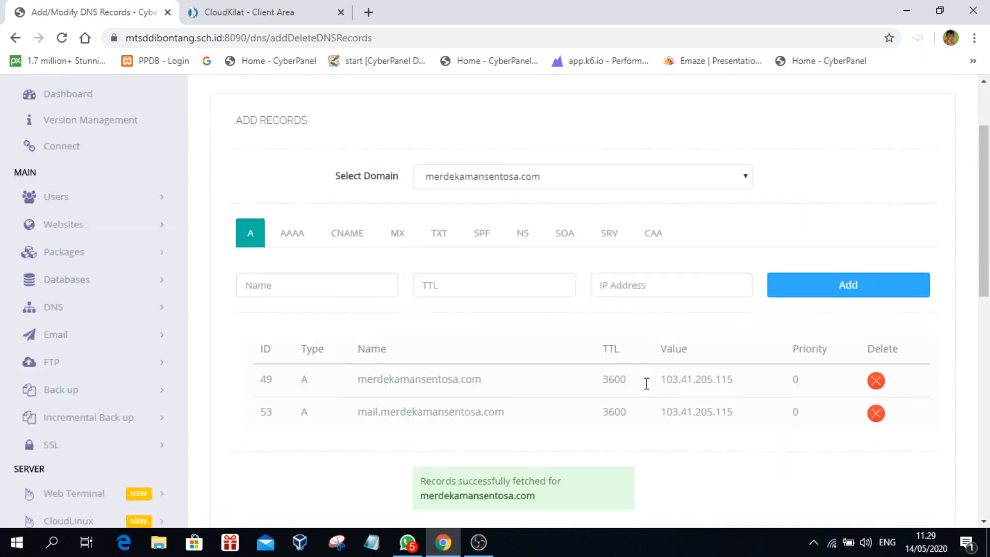
click(359, 201)
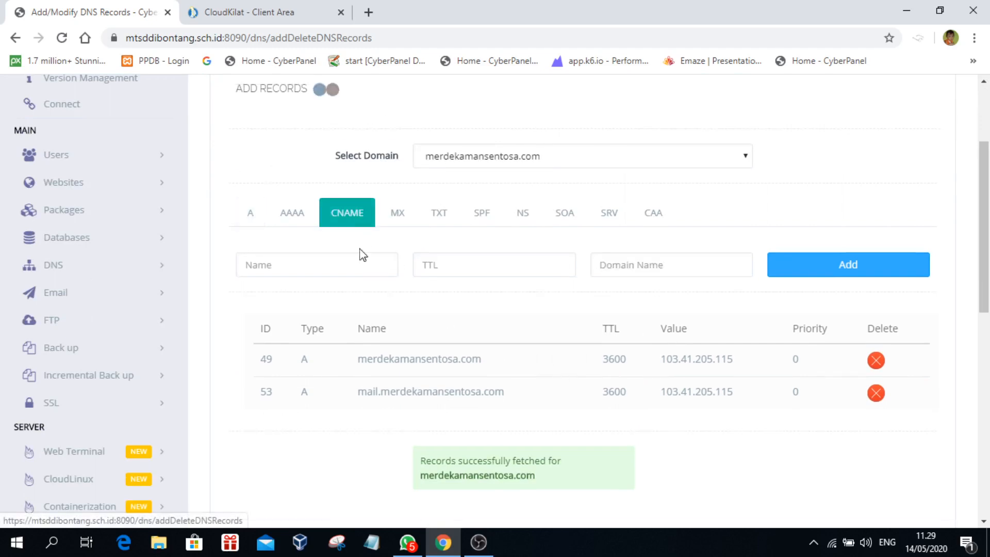
click(524, 194)
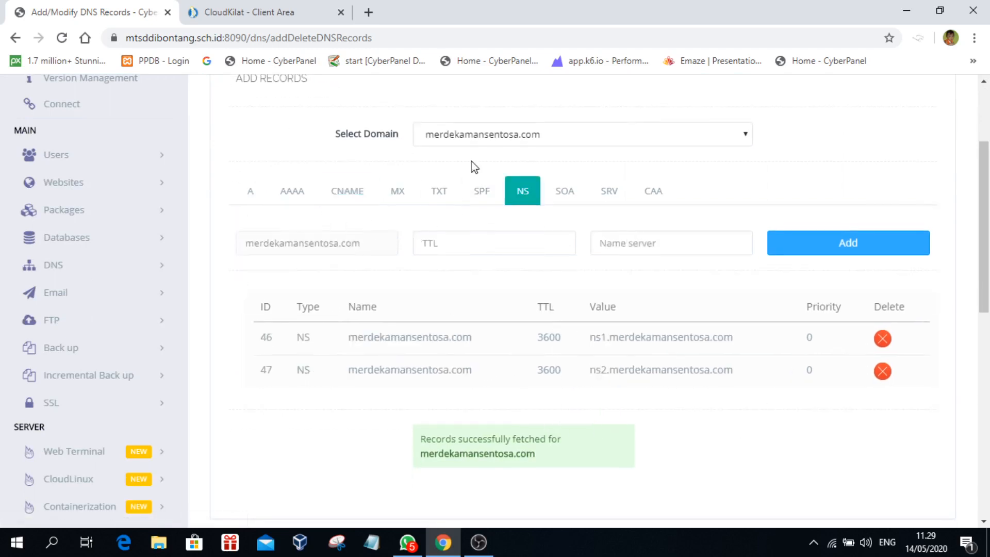
click(369, 13)
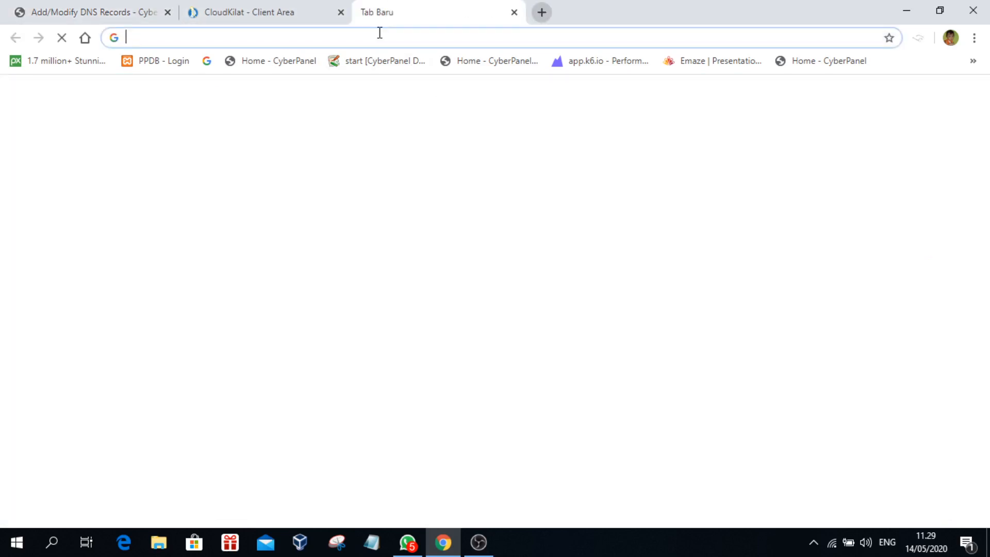
Step: Load merdekamansentosa.com in the new Chrome tab
text(merdek)
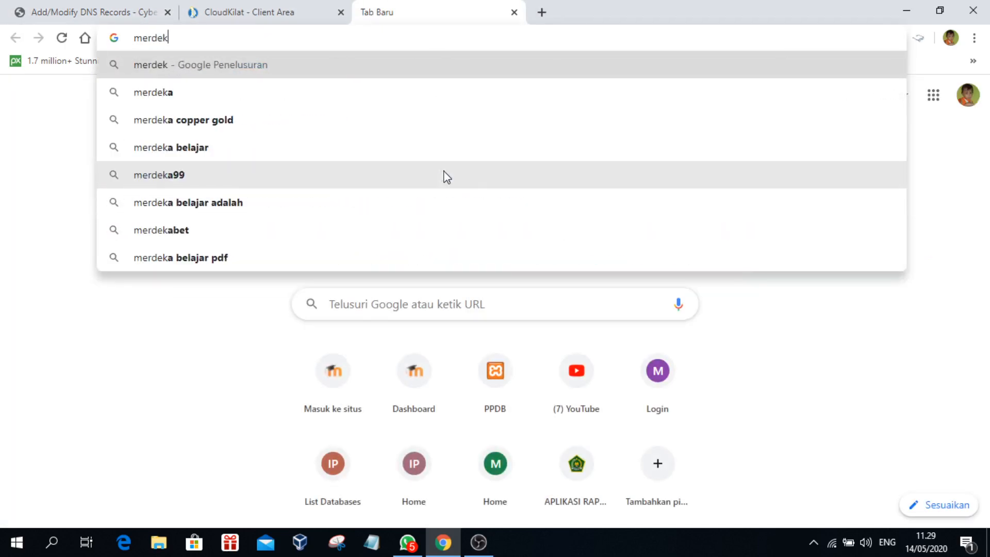
text(ama)
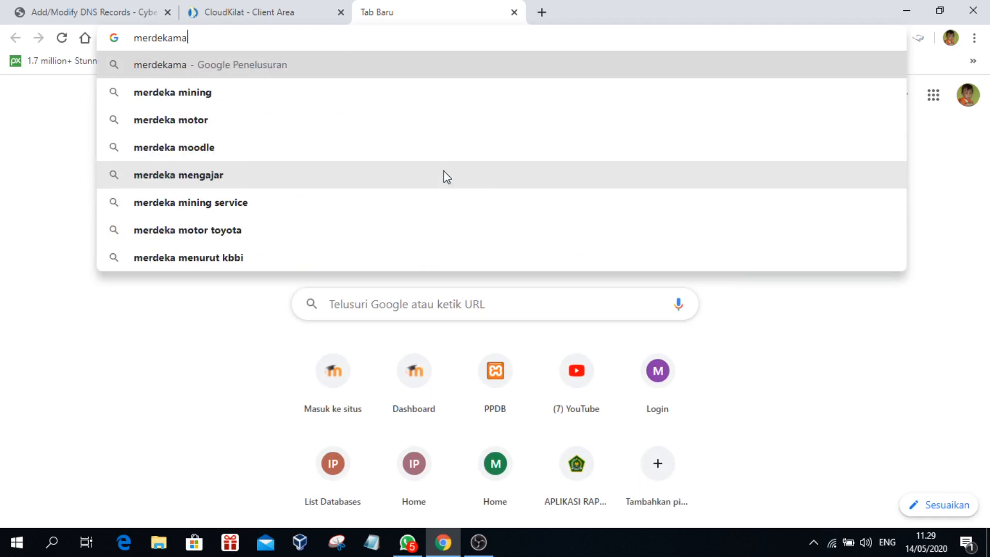
text(nsentos)
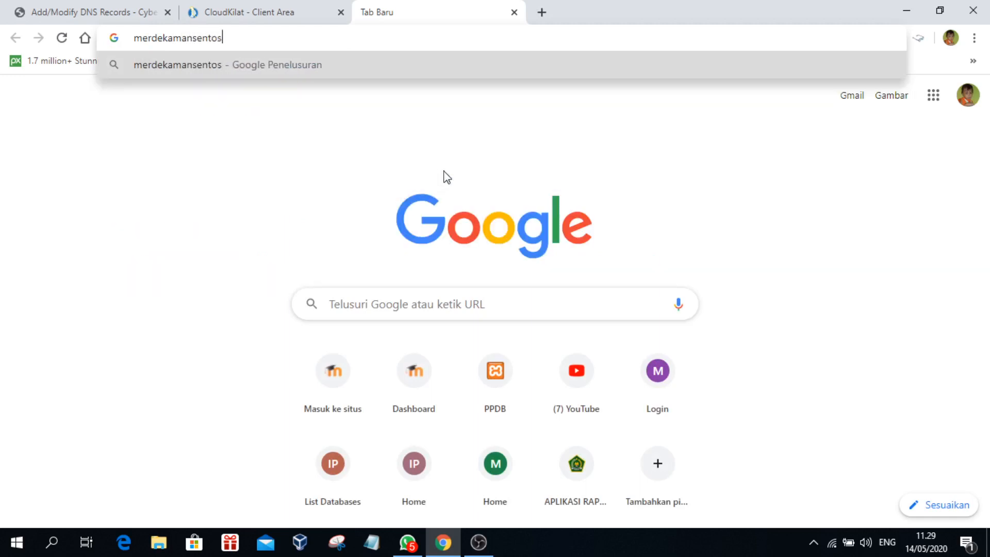
text(a.com)
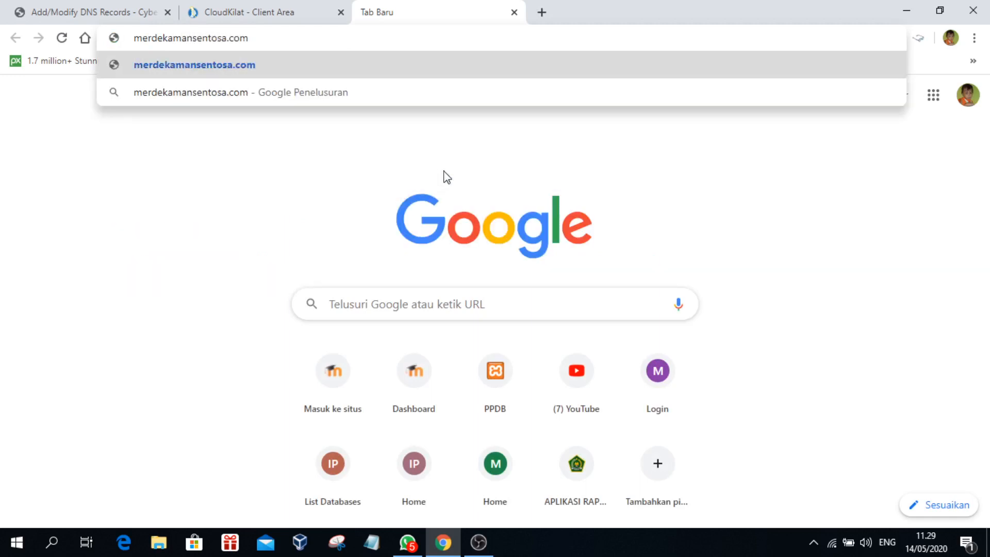
drag(261, 37, 68, 39)
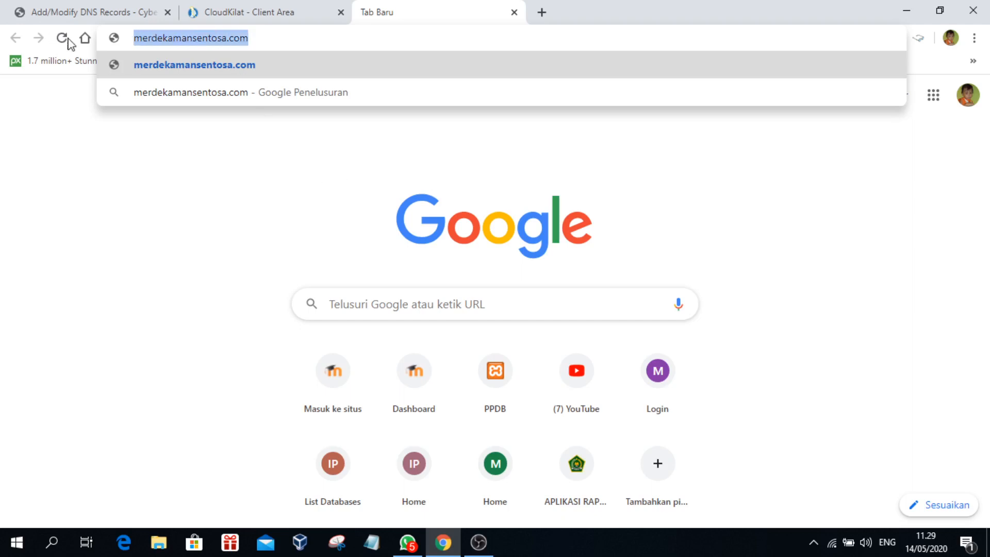
click(89, 12)
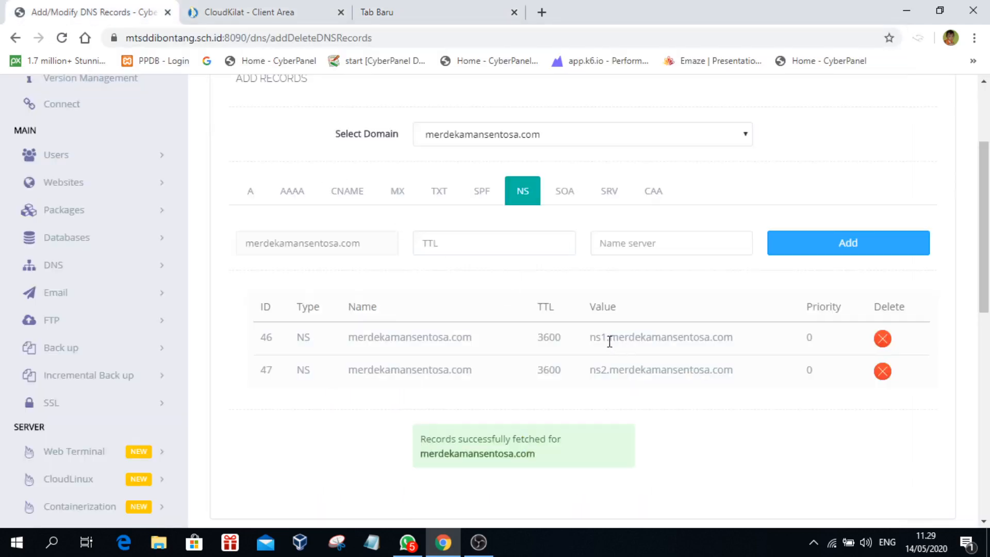
drag(609, 340, 741, 342)
key(ctrl+c)
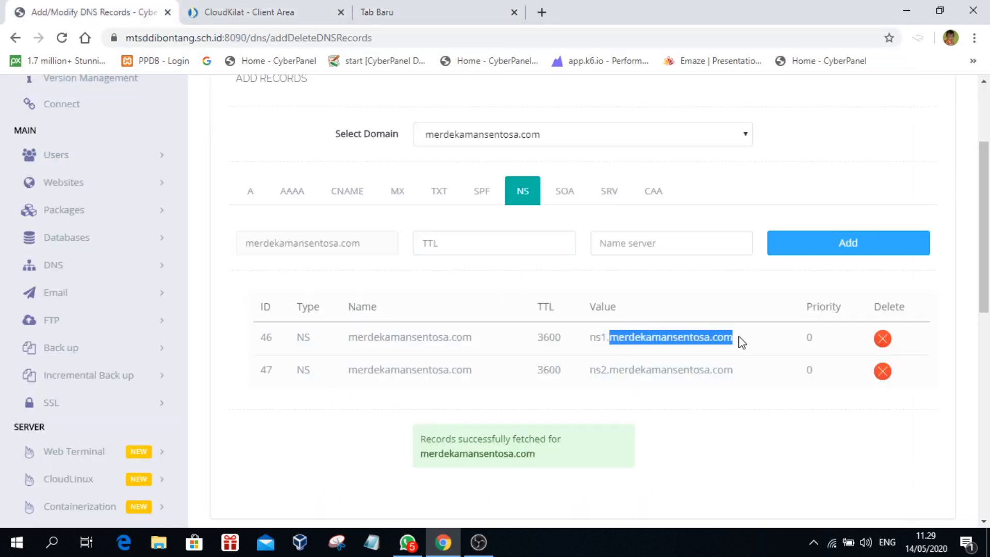
click(382, 15)
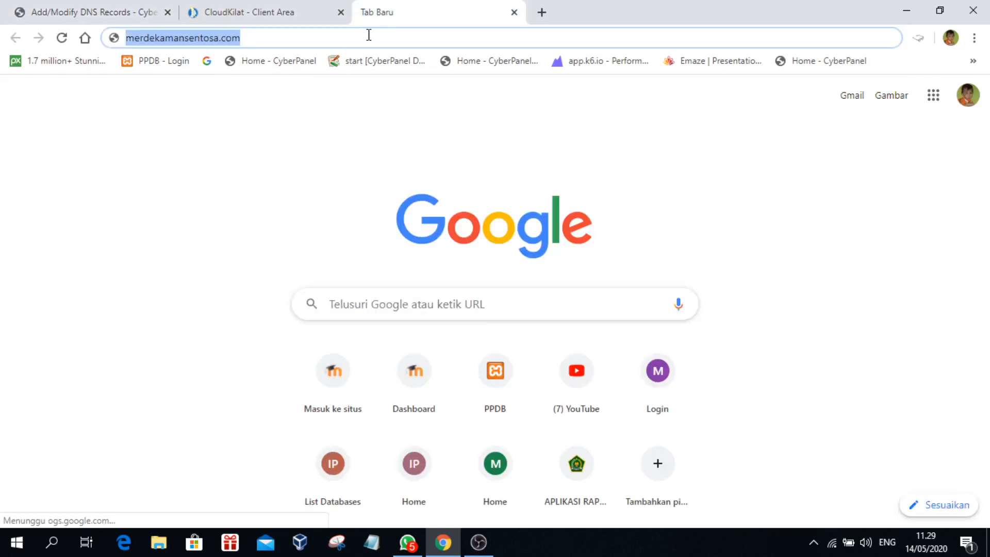
key(ctrl+v)
key(Return)
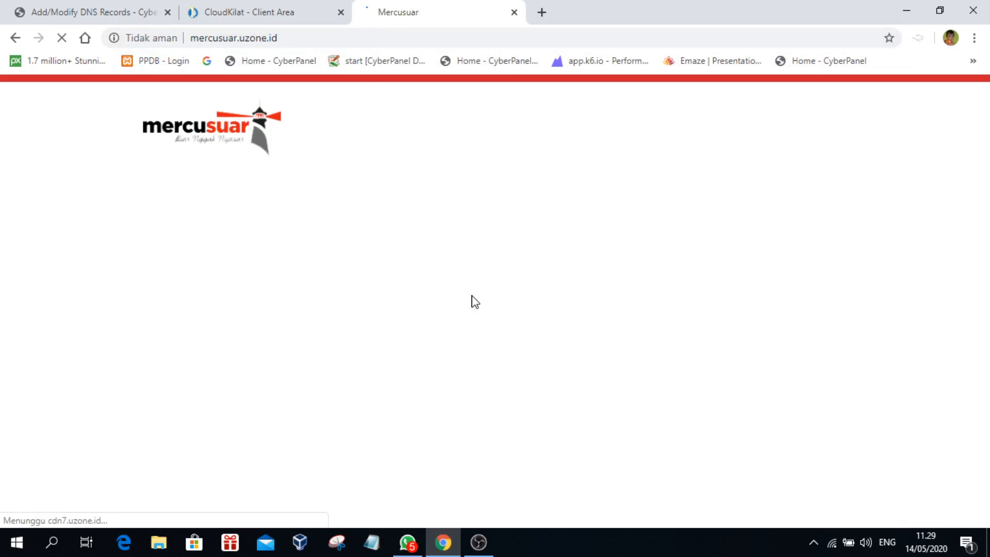
Step: Retry merdekamansentosa.com in another tab, then search Windows for cmd
key(ctrl+t)
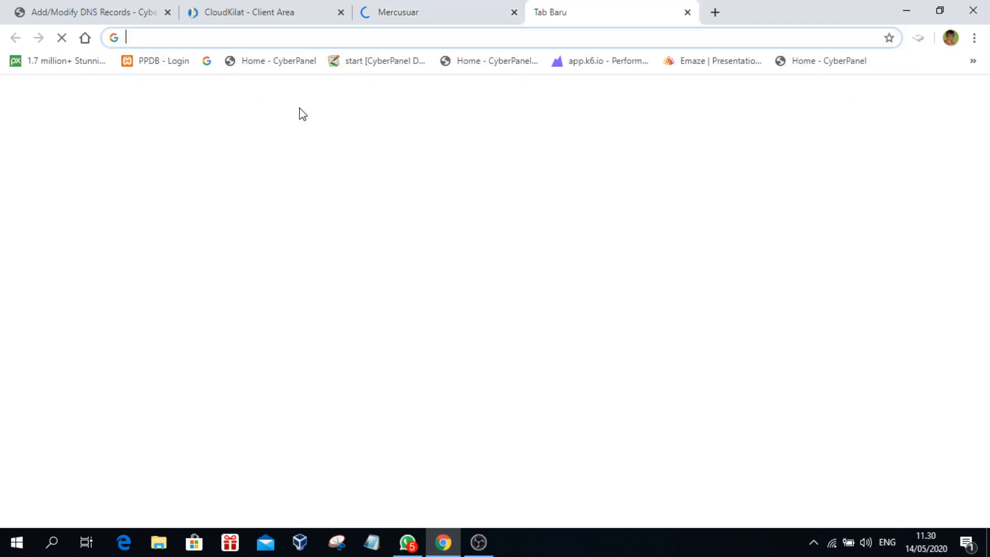
key(ctrl+v)
key(Return)
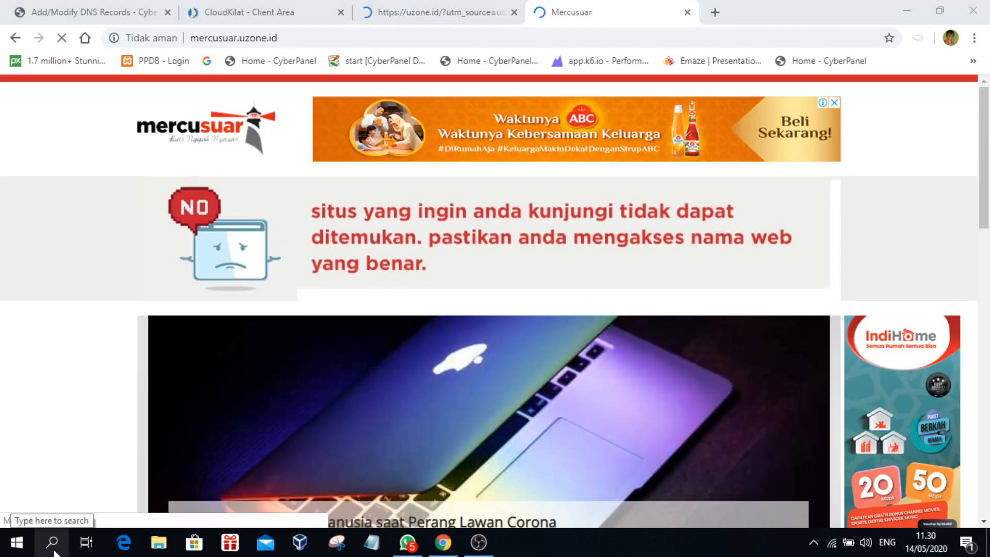
click(52, 541)
text(cmd)
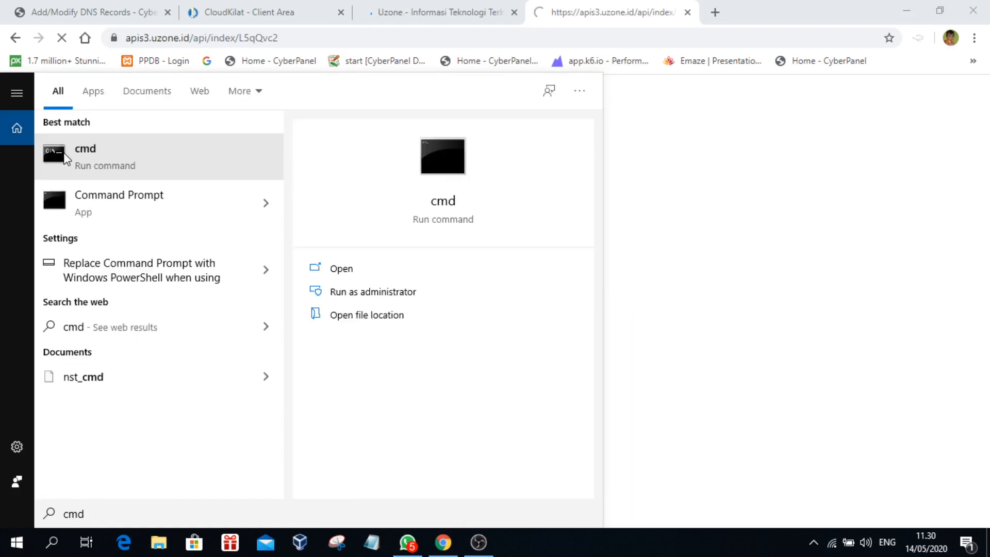
Step: Ping merdekamansentosa.com in Command Prompt; it resolves to 36.86.63.182 and times out
click(64, 154)
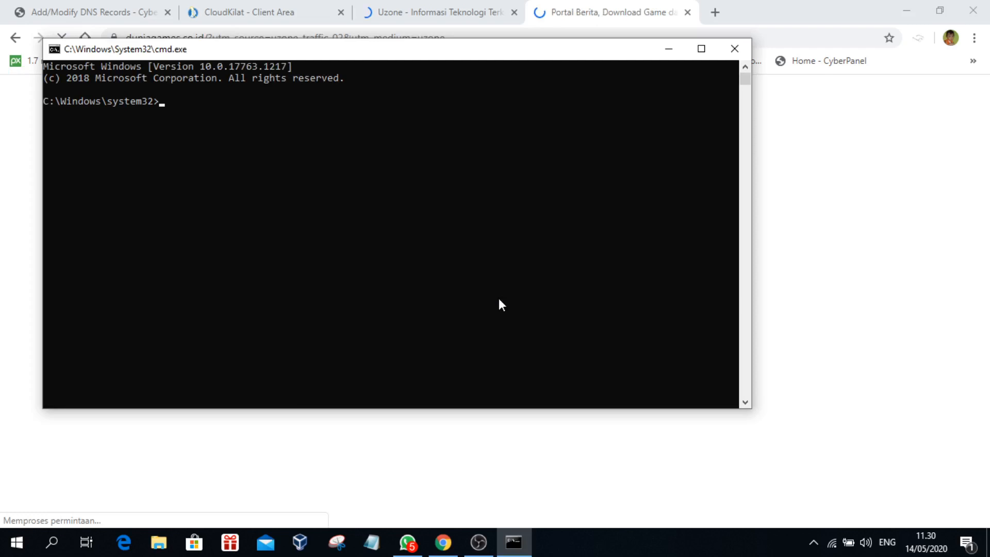
text(ping me)
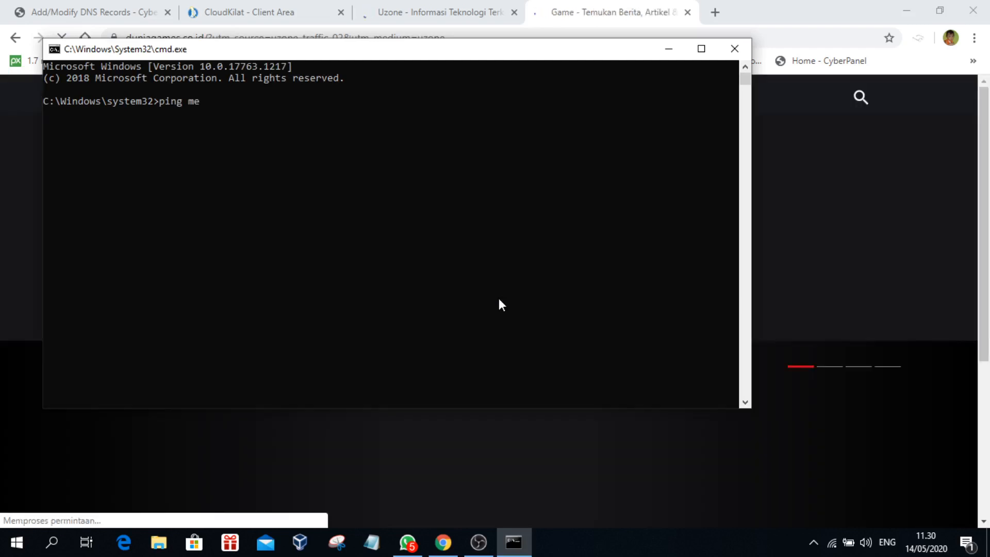
key(BackSpace)
key(BackSpace)
key(BackSpace)
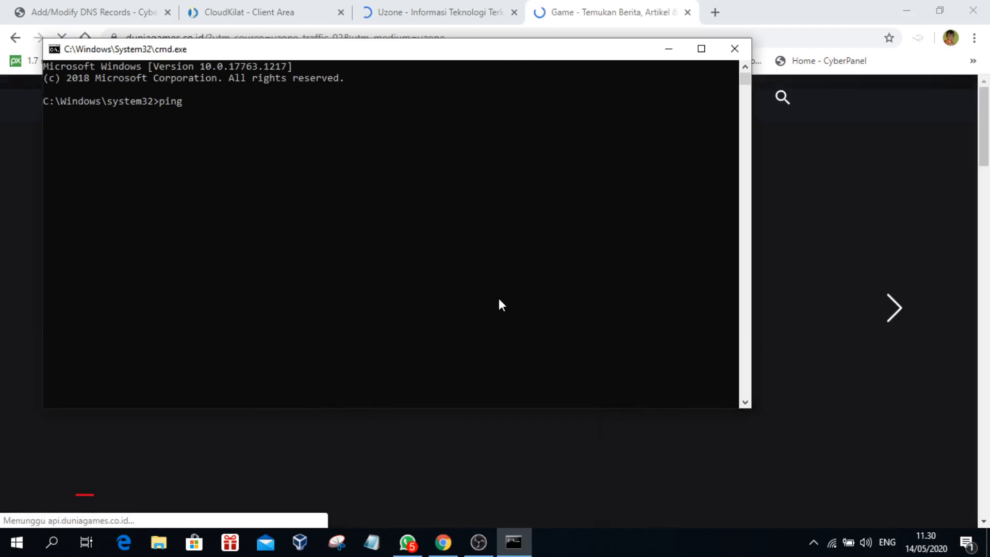
text(merdekamansentosa.com)
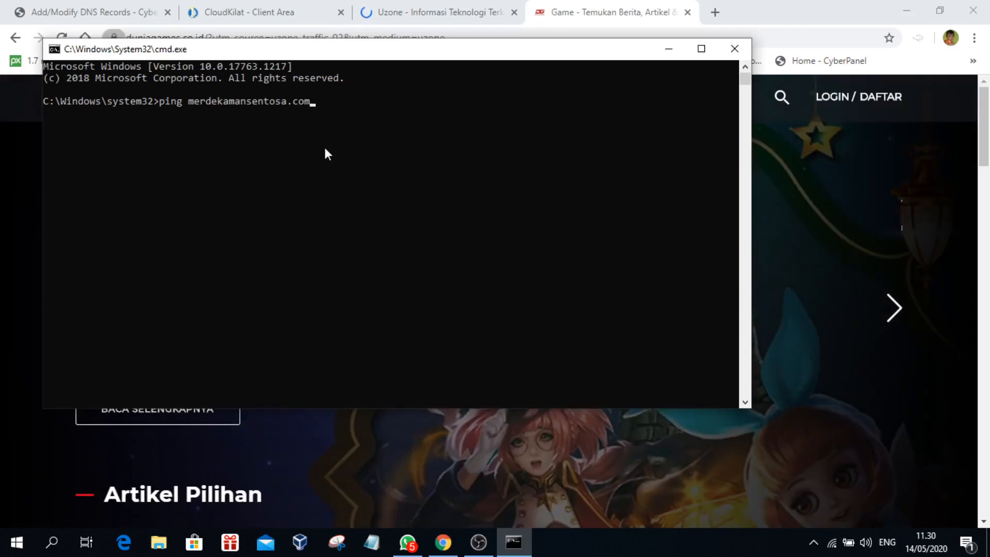
key(Return)
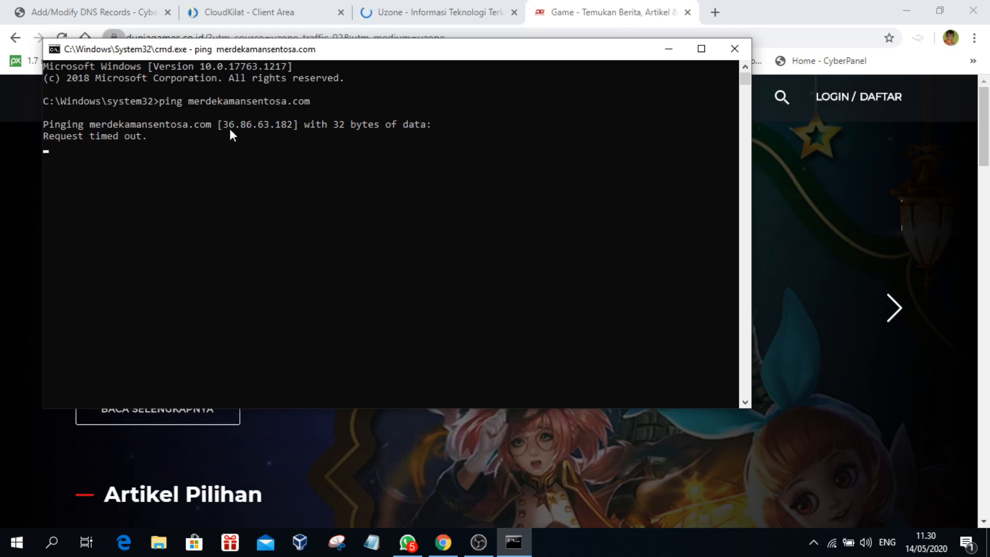
drag(224, 125, 293, 126)
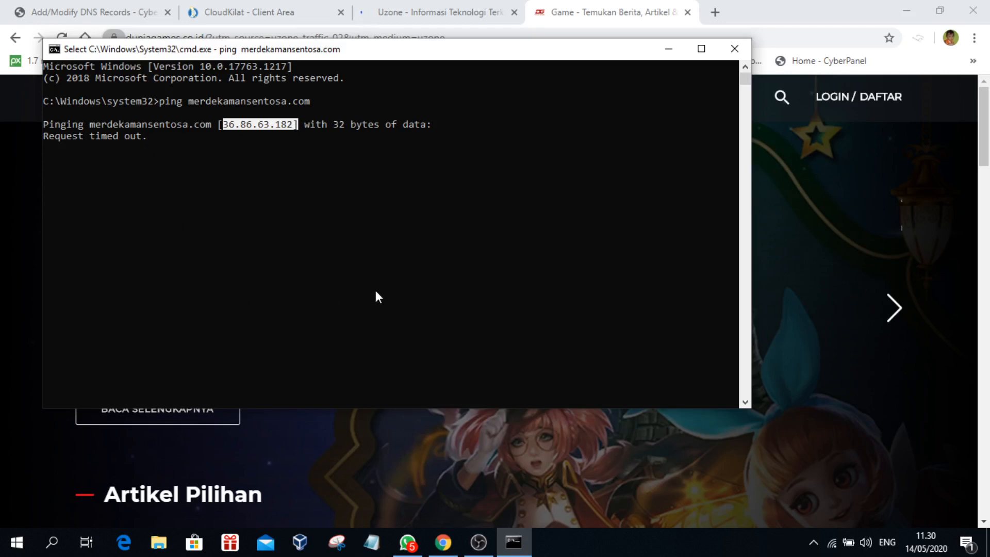
Step: Move the console window aside and close the game news tab in Chrome
drag(413, 51, 503, 124)
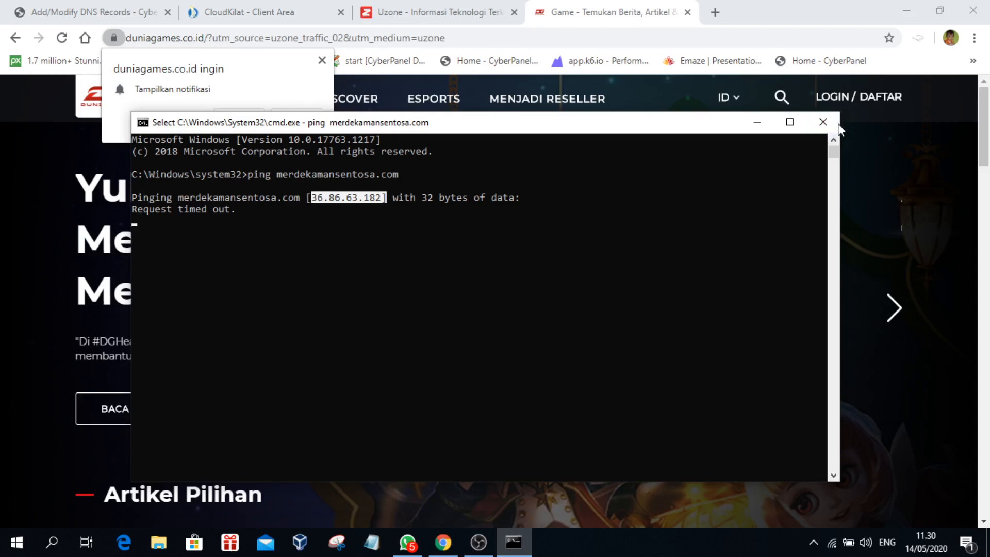
click(322, 61)
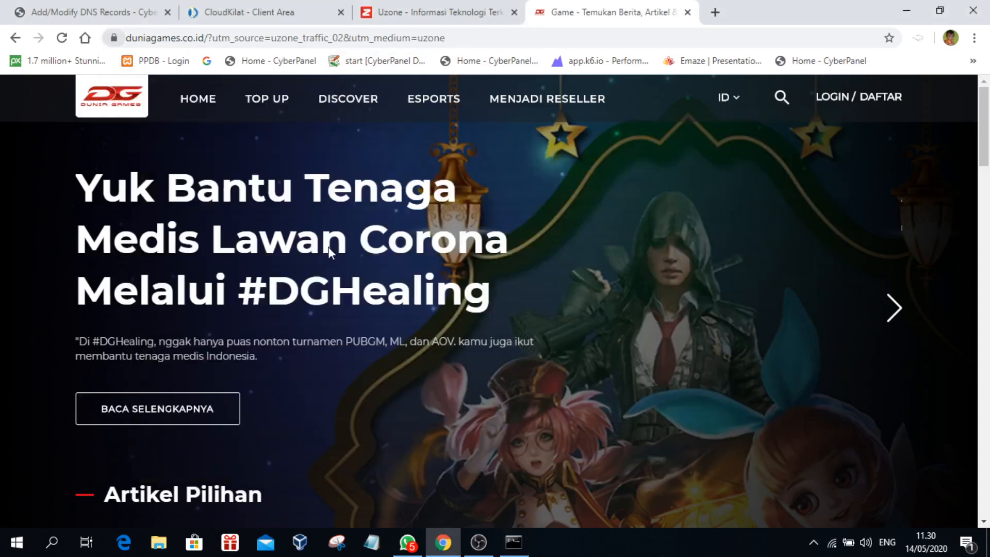
click(687, 12)
Step: Close the Uzone tab and return from the DNS records page to the CyberPanel dashboard
click(514, 12)
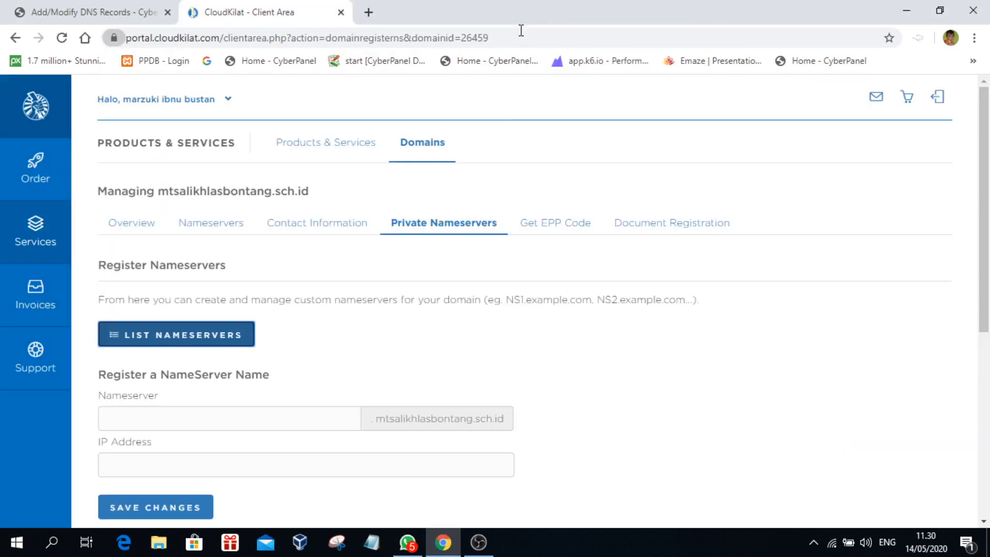
click(138, 17)
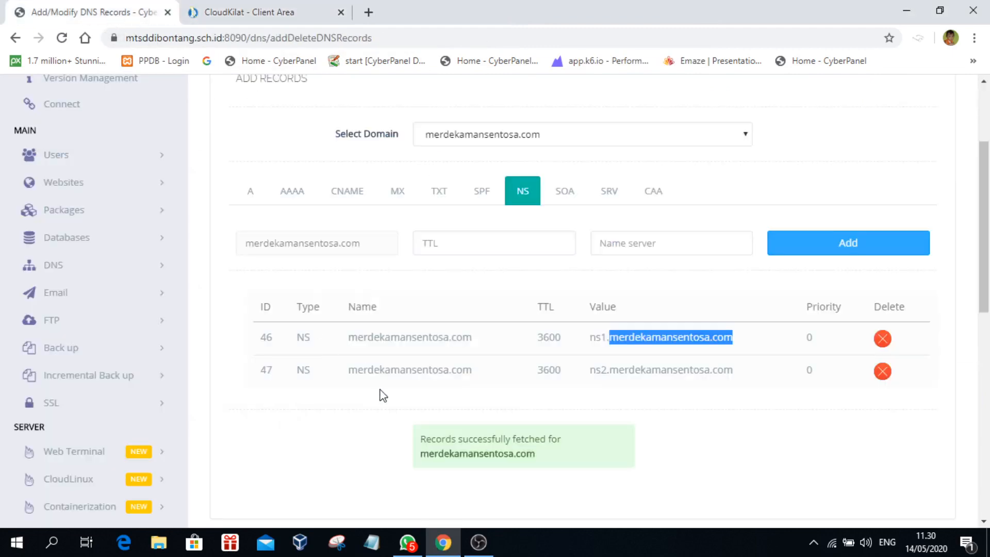
scroll(433, 409, up, 3)
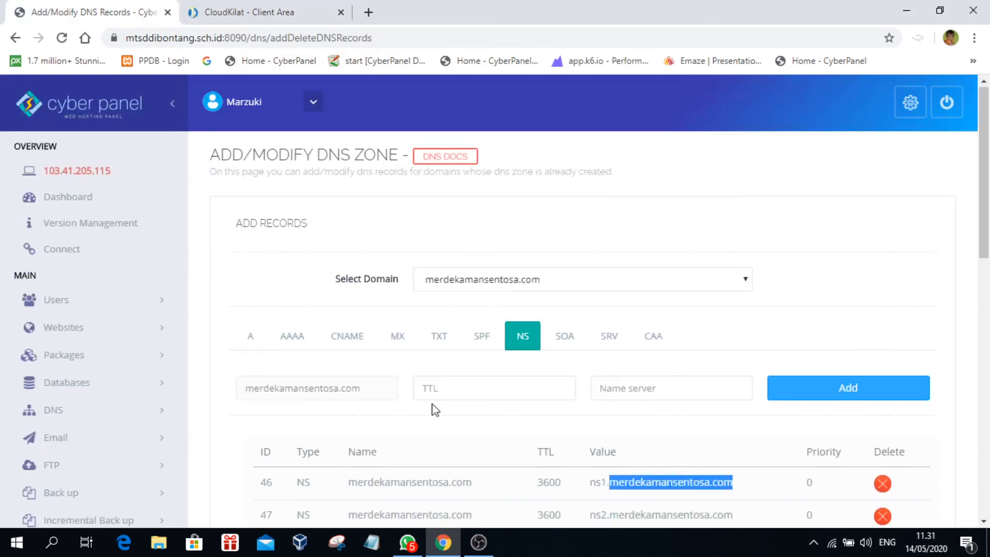
scroll(431, 391, down, 4)
scroll(433, 397, down, 4)
scroll(433, 398, up, 8)
click(59, 200)
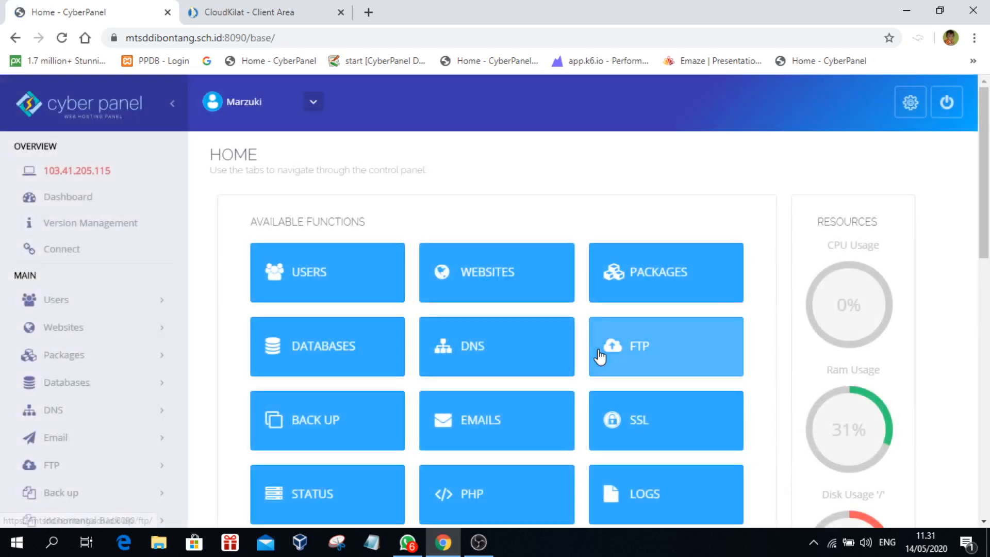
Step: List the hosted websites and open merdekamansentosa.com's Manage page
click(474, 284)
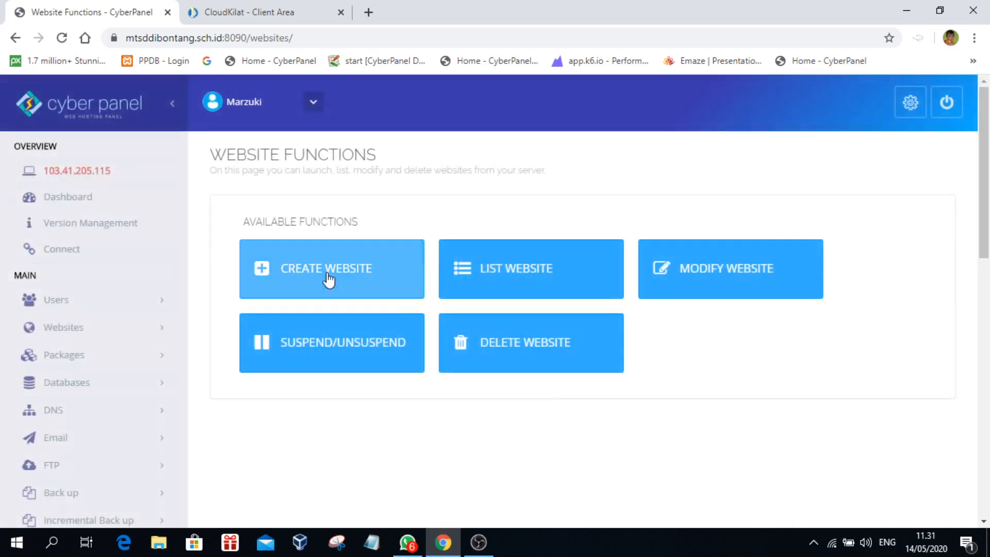
click(493, 276)
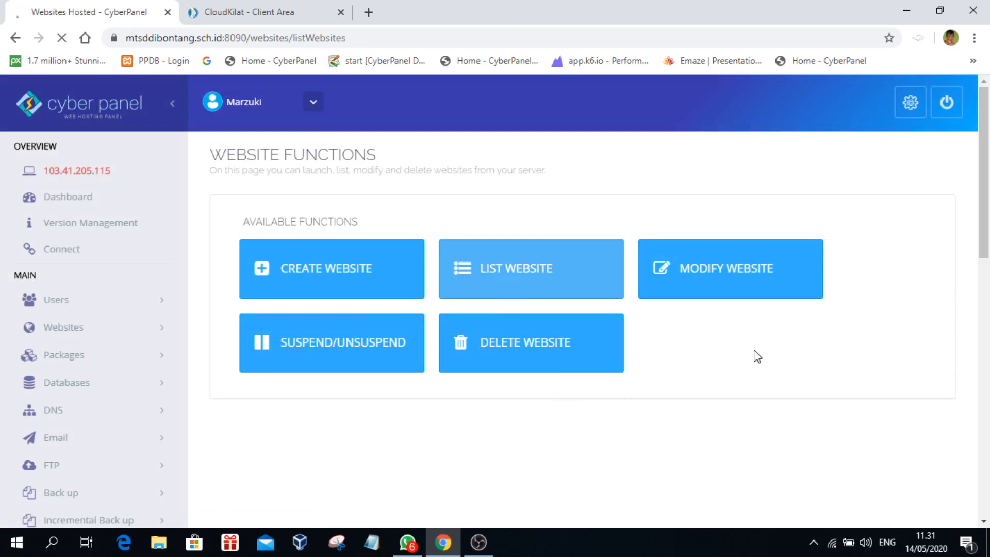
scroll(755, 356, down, 5)
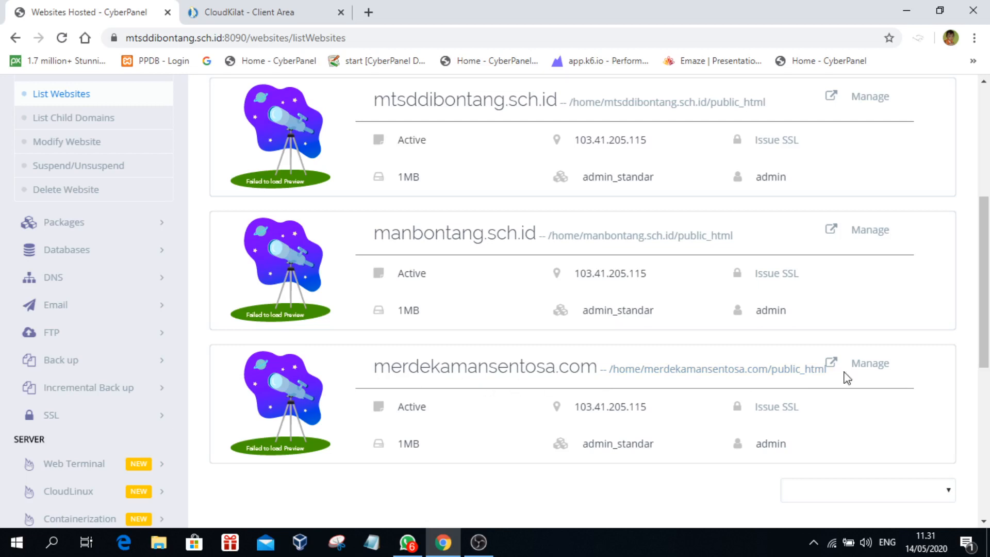
scroll(421, 386, down, 3)
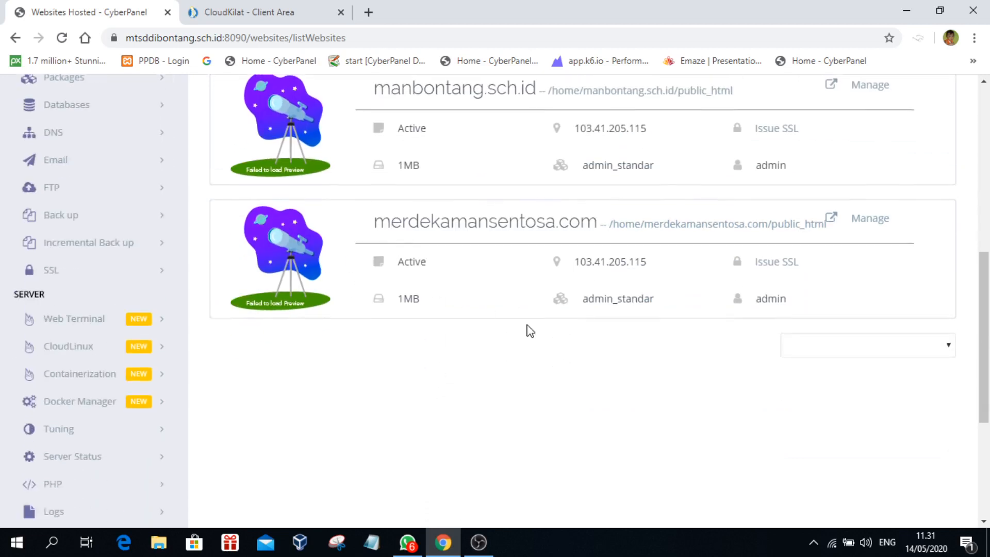
click(878, 223)
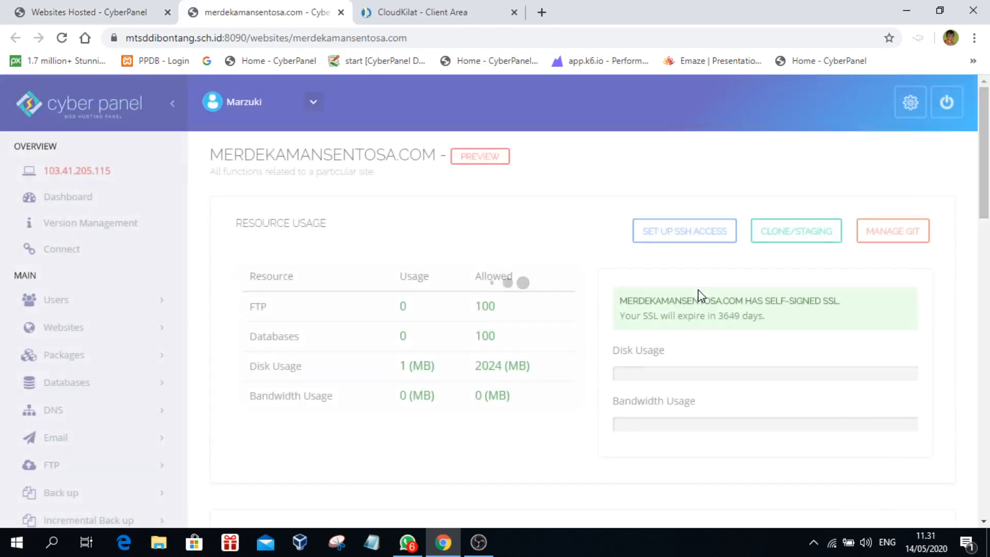
Step: Scroll through the site's management page, confirming the self-signed SSL expiring in 3649 days
scroll(697, 314, down, 10)
scroll(694, 320, up, 3)
scroll(707, 318, down, 6)
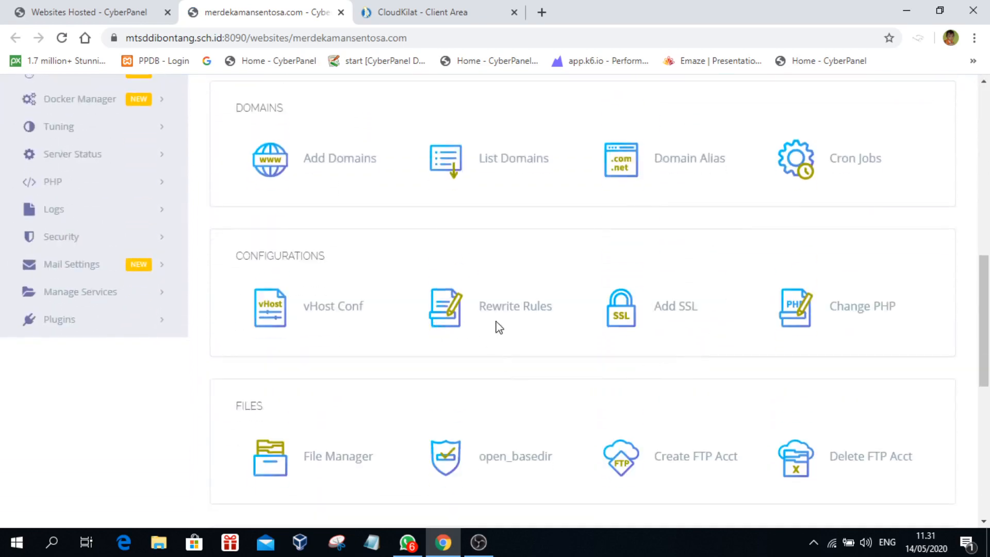
scroll(689, 356, down, 3)
scroll(691, 360, up, 10)
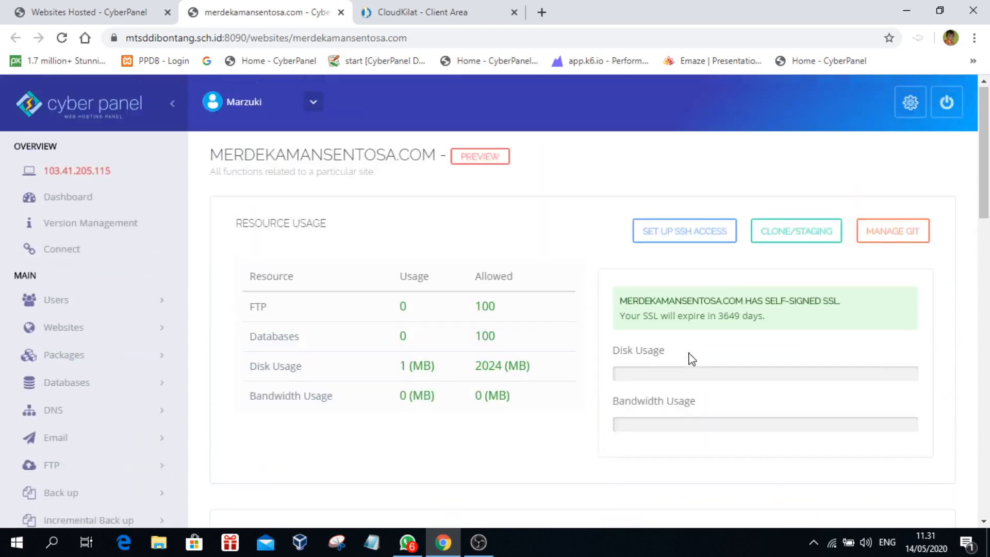
scroll(692, 359, down, 15)
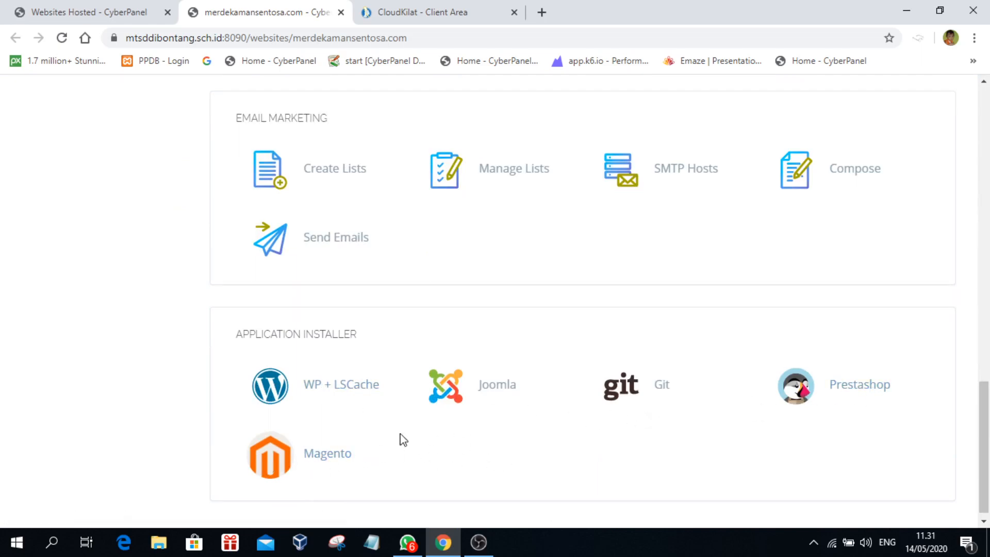
scroll(438, 433, up, 5)
scroll(438, 433, down, 5)
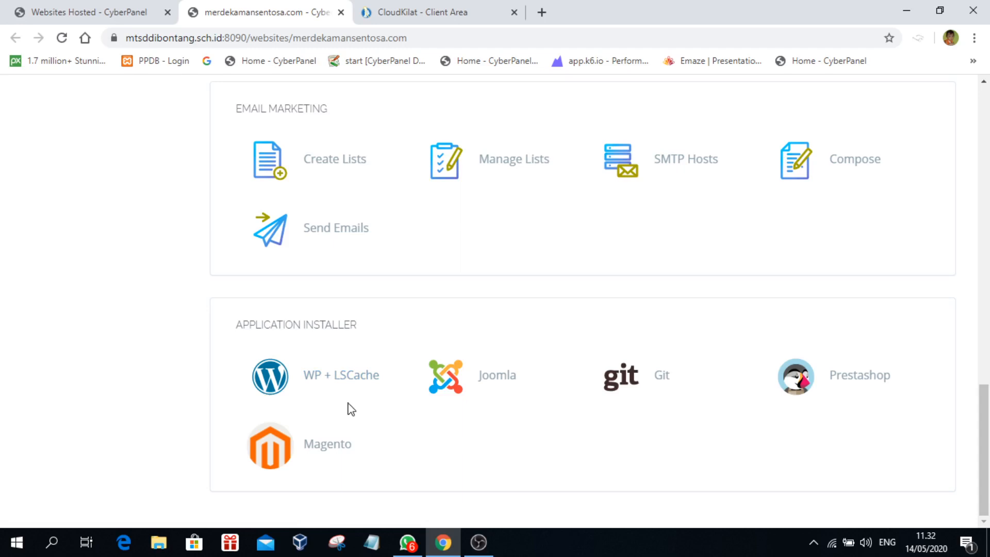
click(541, 12)
text(mts)
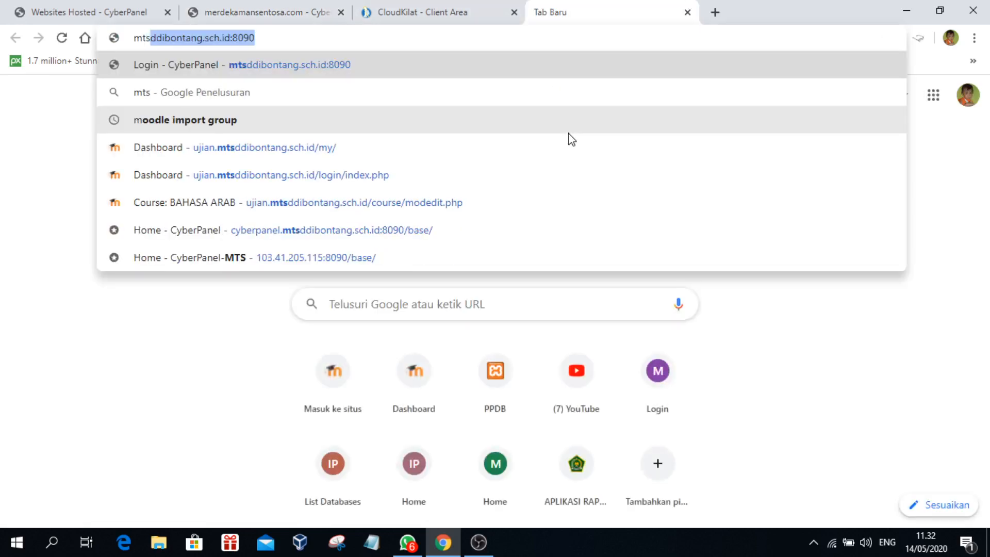
key(End)
key(BackSpace)
key(BackSpace)
key(BackSpace)
key(BackSpace)
key(BackSpace)
key(BackSpace)
key(BackSpace)
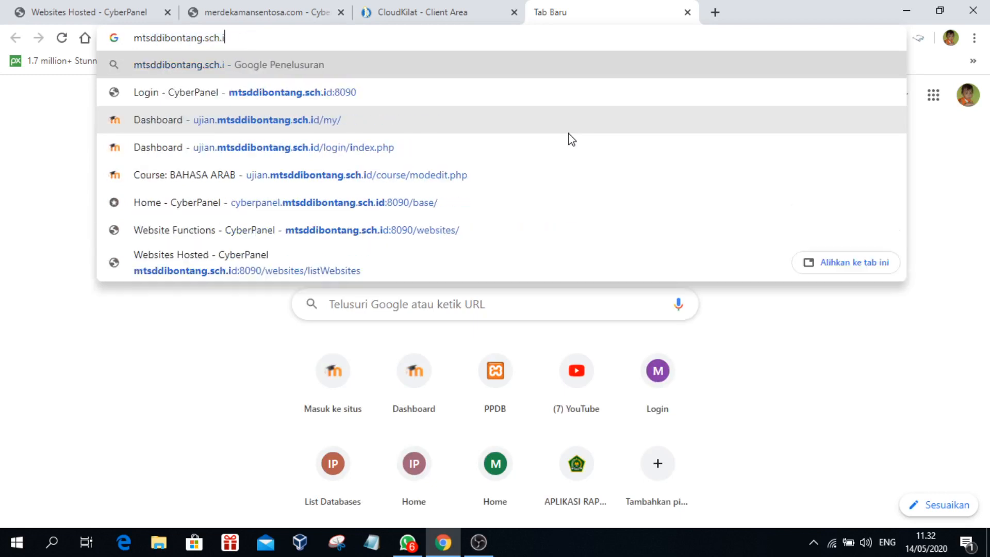
text(id)
key(Return)
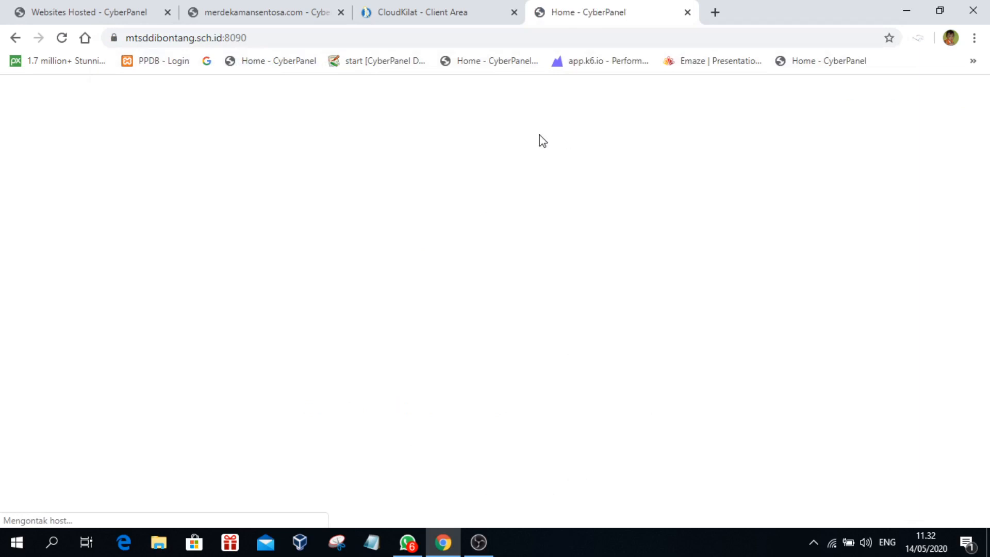
click(227, 37)
click(242, 37)
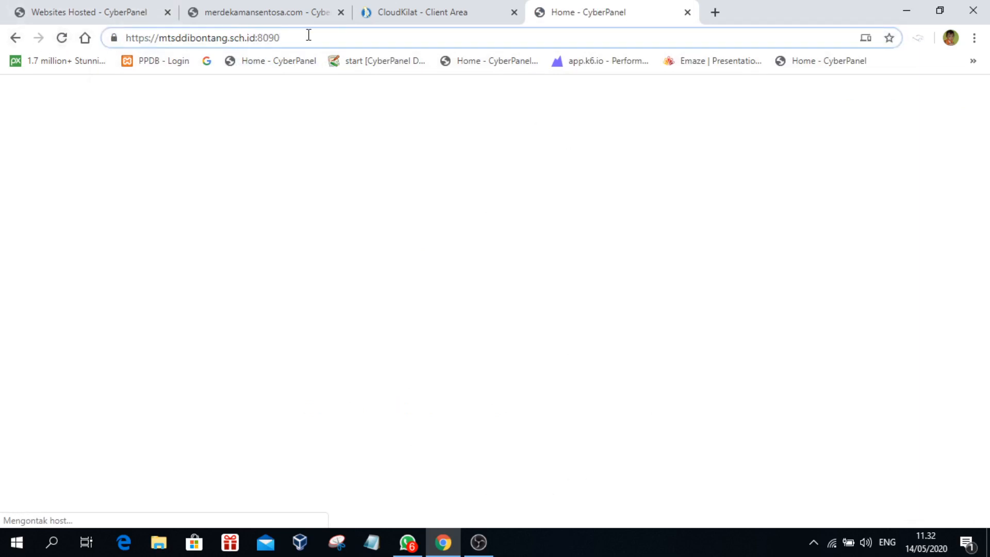
key(BackSpace)
key(BackSpace)
key(BackSpace)
key(BackSpace)
key(BackSpace)
key(BackSpace)
key(BackSpace)
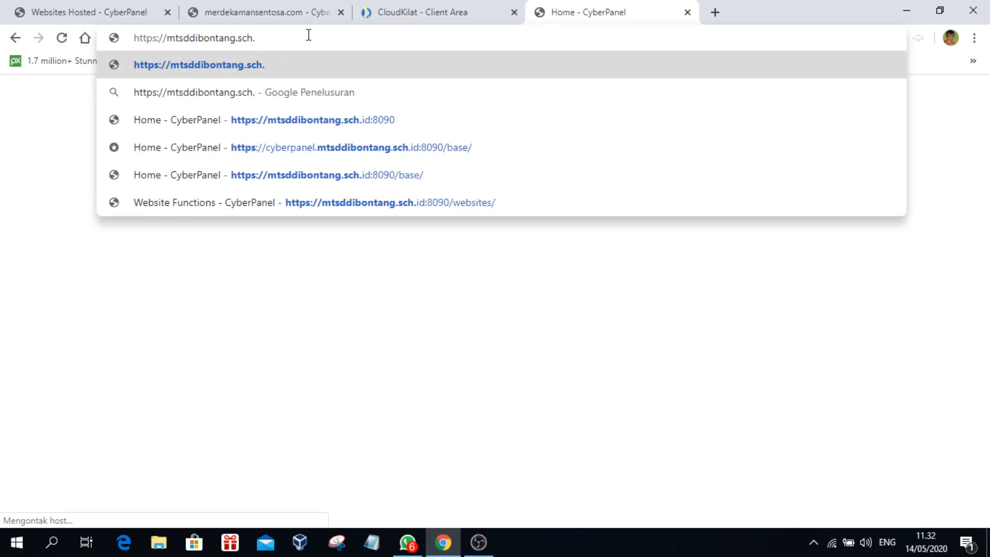
text(id)
key(Delete)
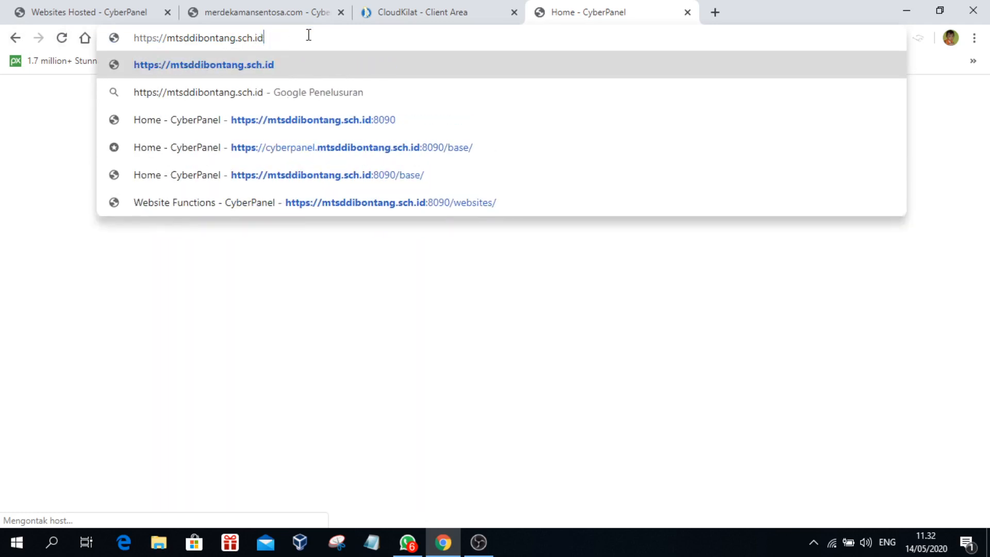
key(Return)
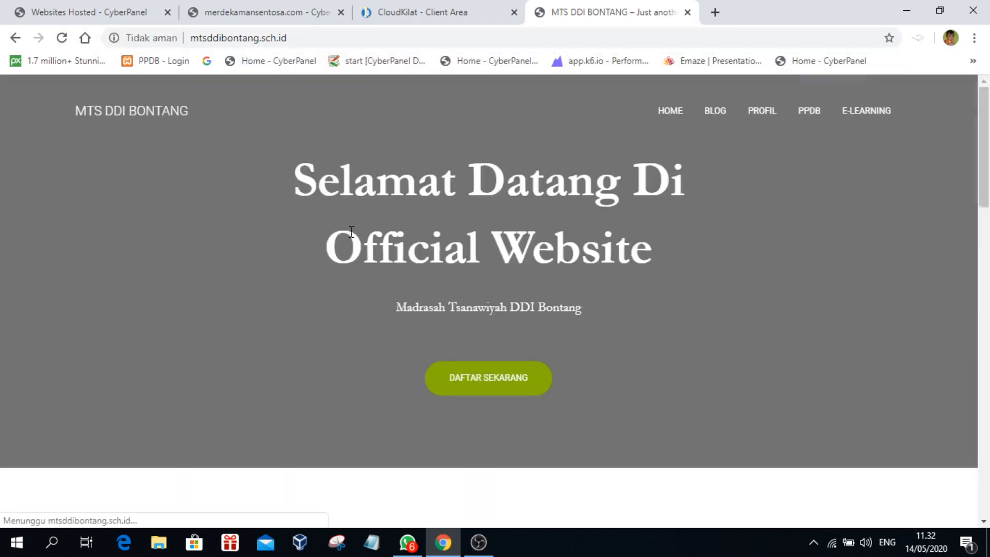
scroll(732, 197, down, 8)
scroll(734, 200, down, 5)
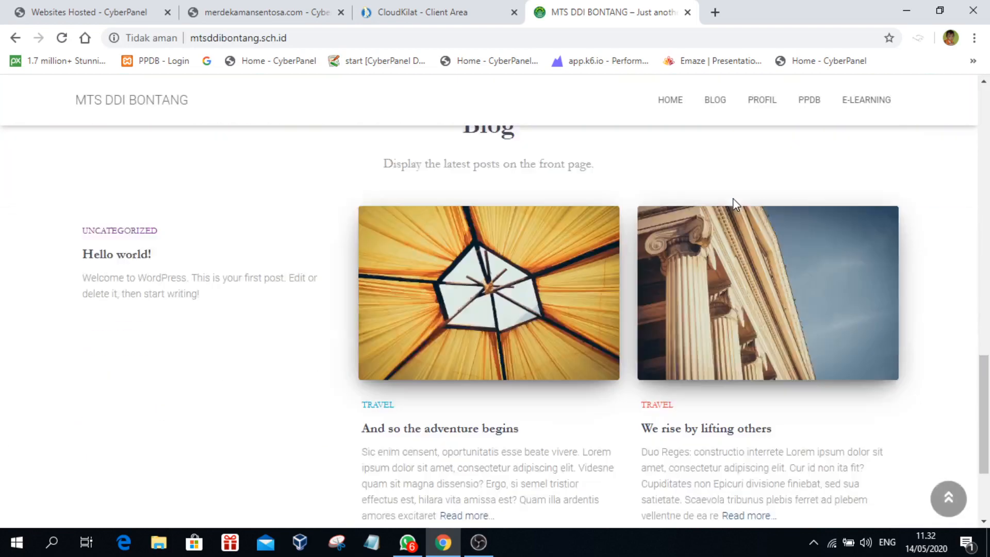
scroll(756, 228, up, 15)
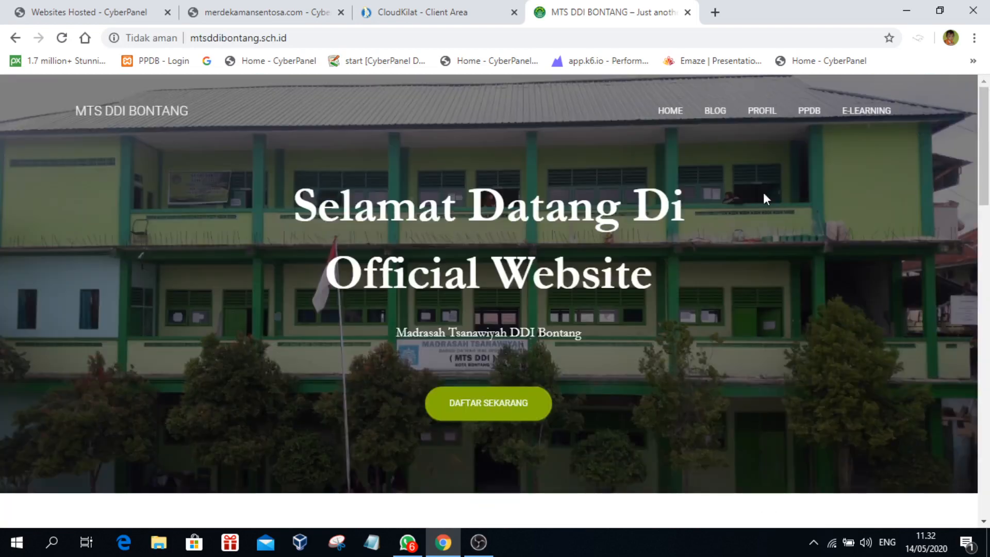
click(349, 36)
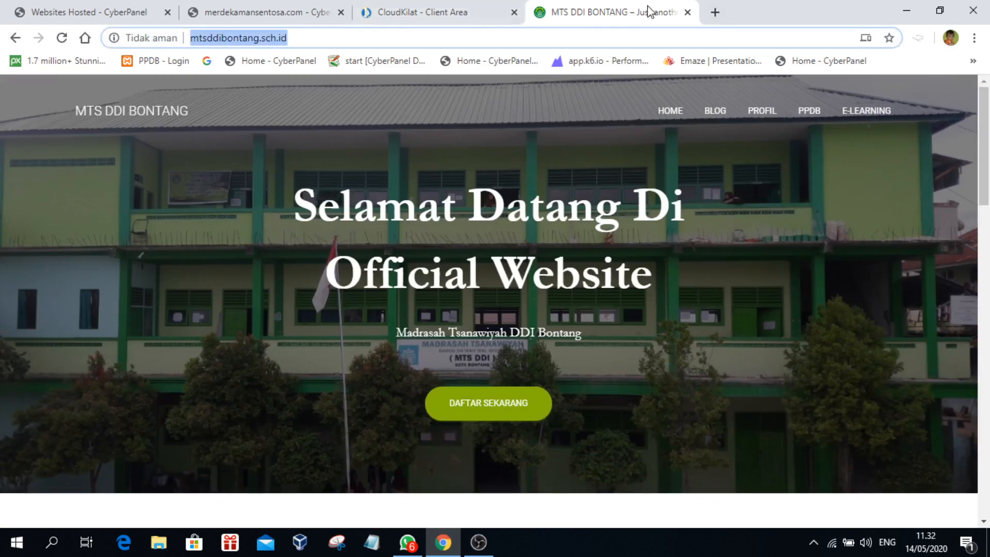
click(687, 12)
click(227, 12)
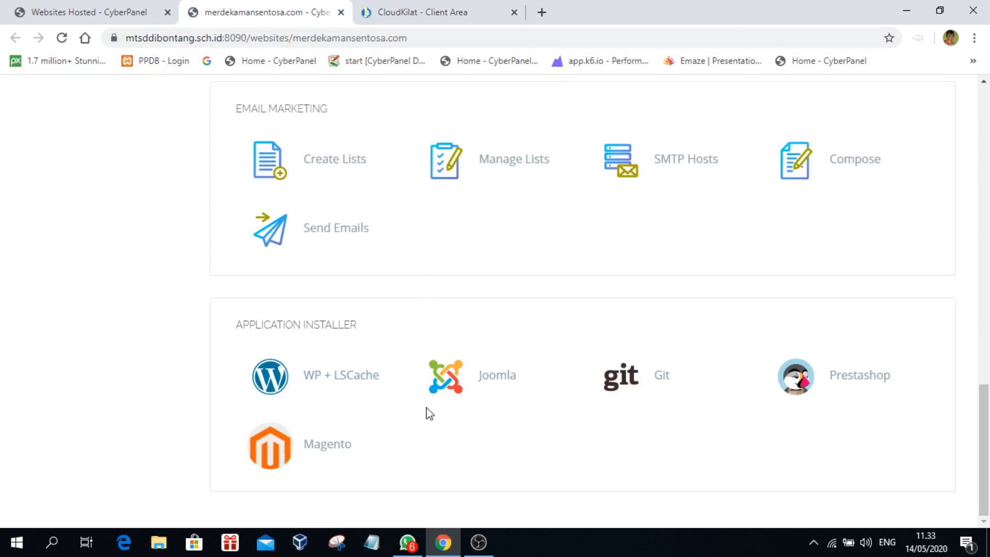
scroll(611, 280, up, 20)
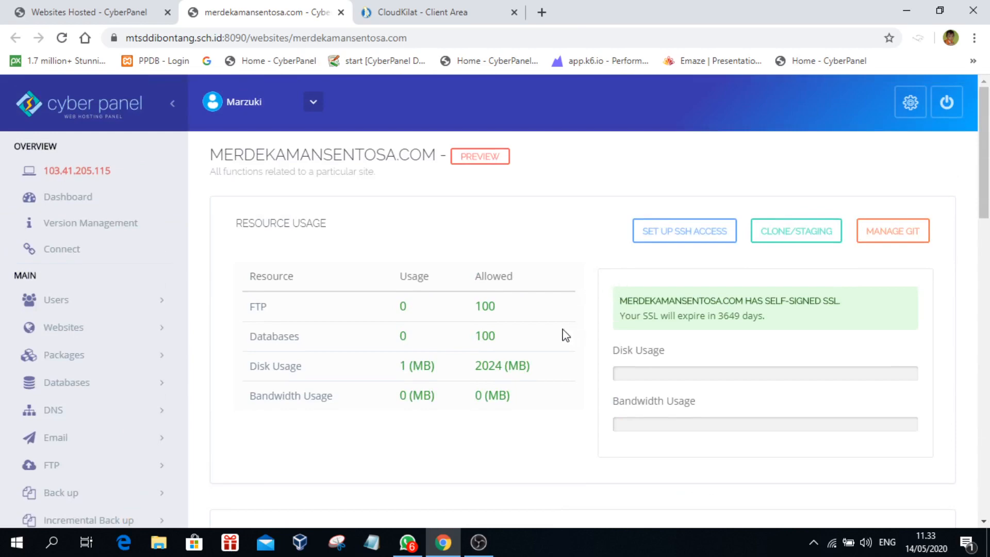
scroll(547, 324, down, 4)
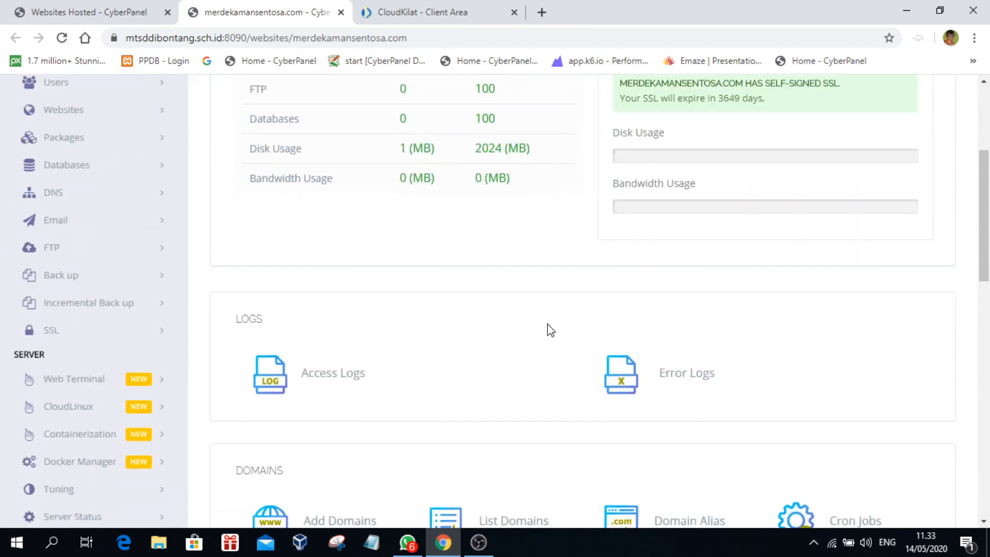
scroll(550, 330, up, 4)
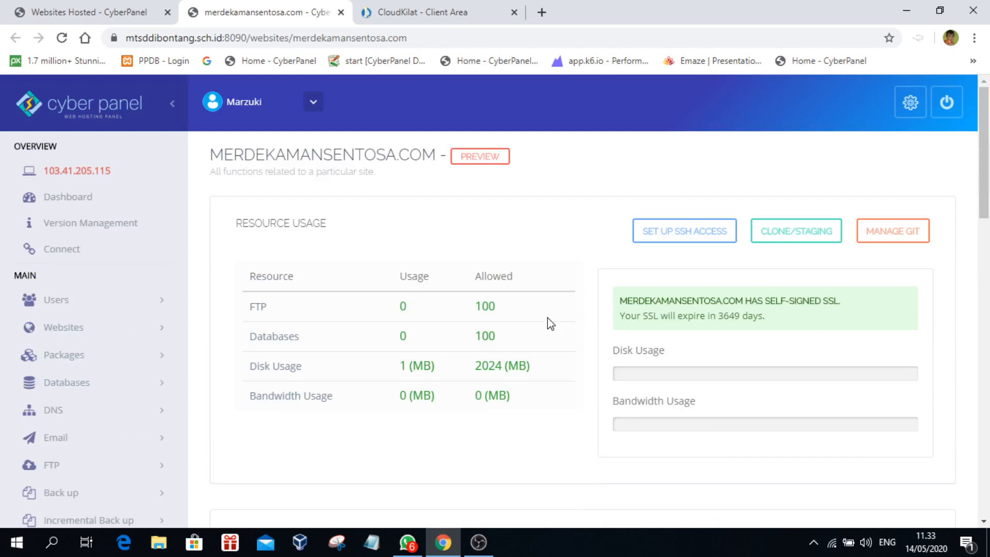
scroll(551, 321, down, 4)
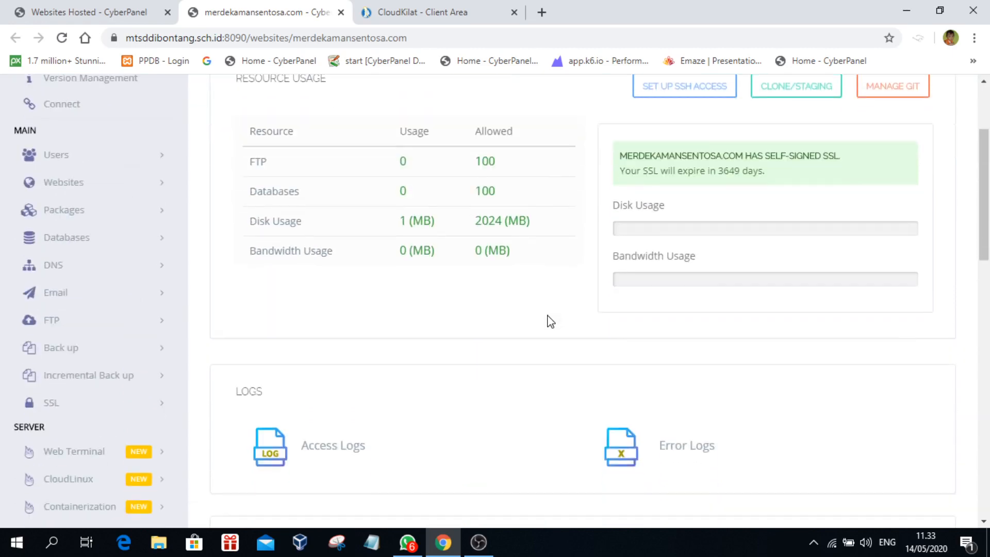
scroll(551, 322, down, 4)
scroll(551, 322, up, 3)
scroll(551, 322, up, 3)
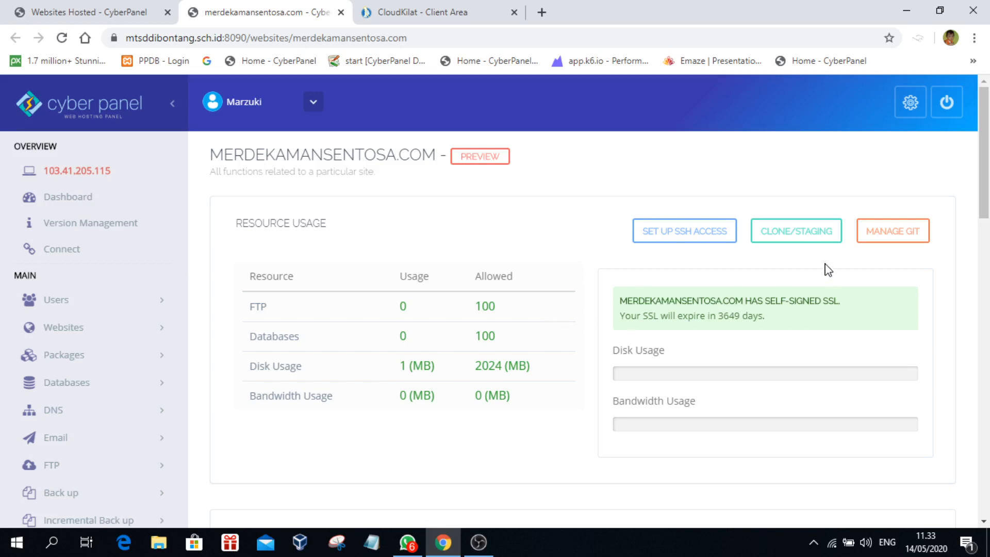
scroll(828, 270, down, 4)
scroll(828, 269, down, 8)
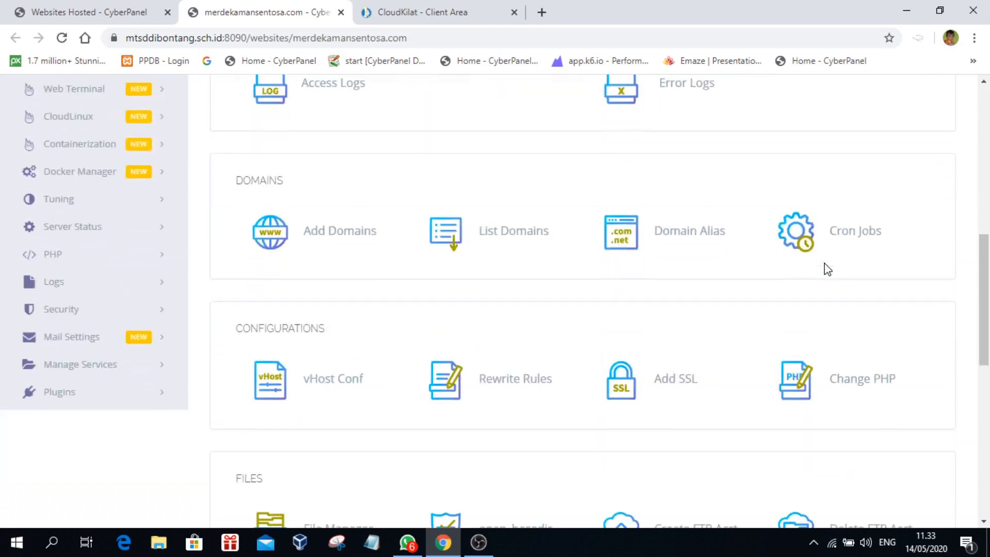
scroll(827, 269, up, 12)
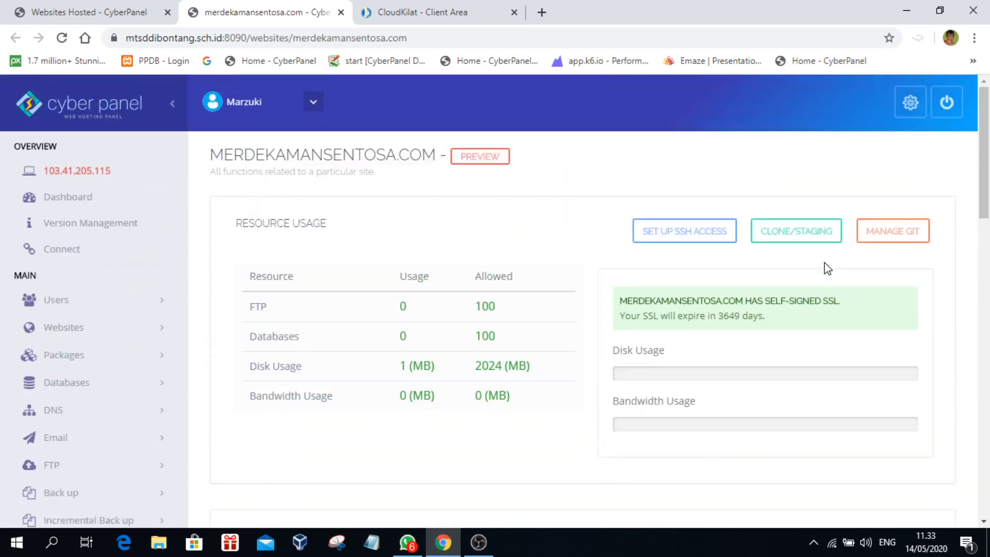
click(813, 542)
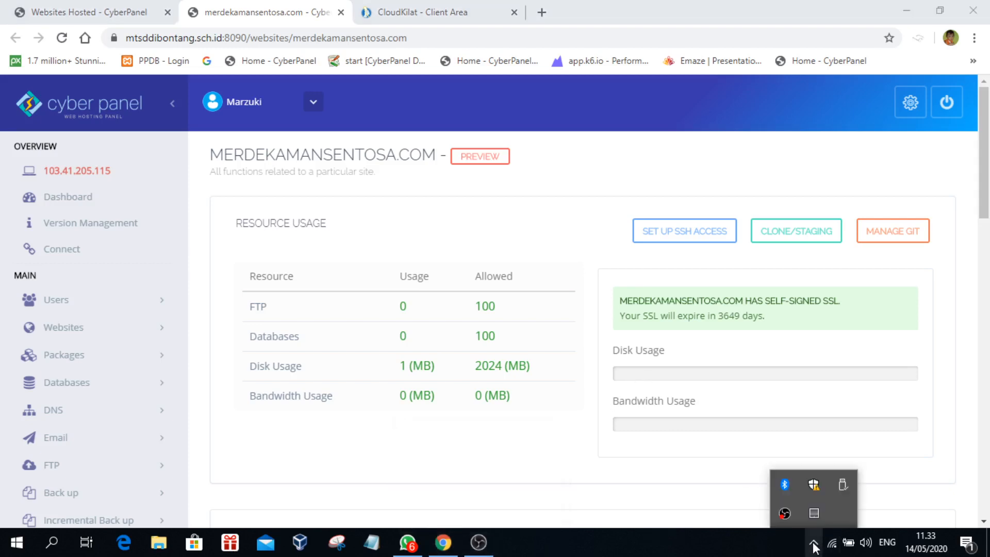